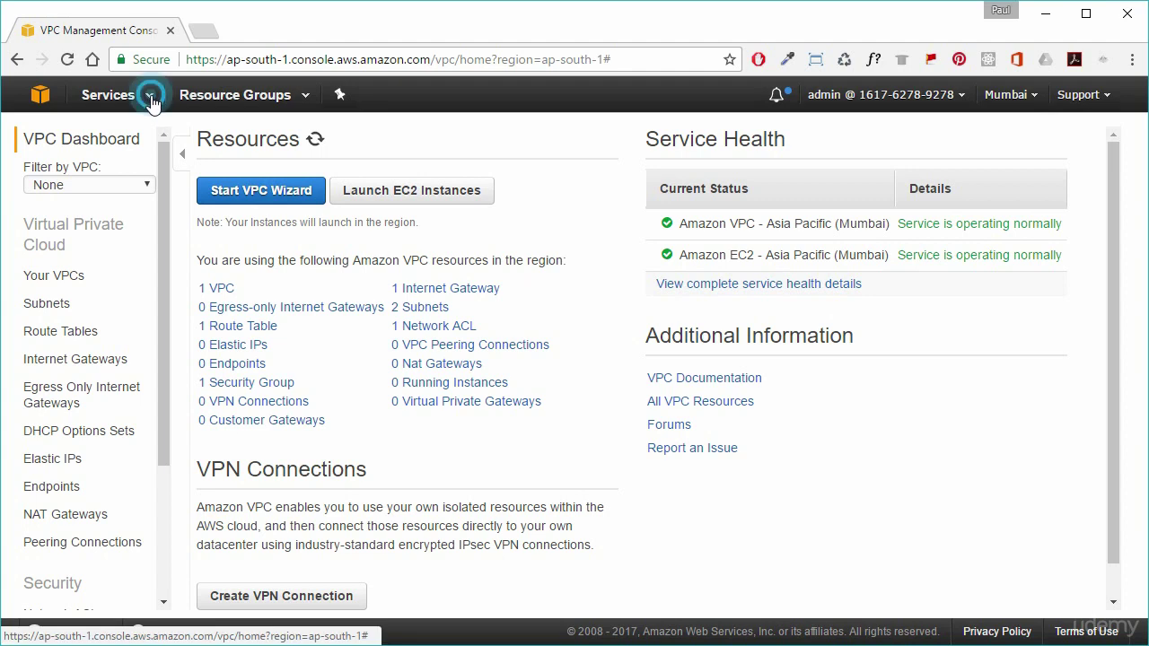
Review the VPC and subnet entries in the region's resource summary on the VPC dashboard
{"action": "left_click", "coordinate": [6, 429]}
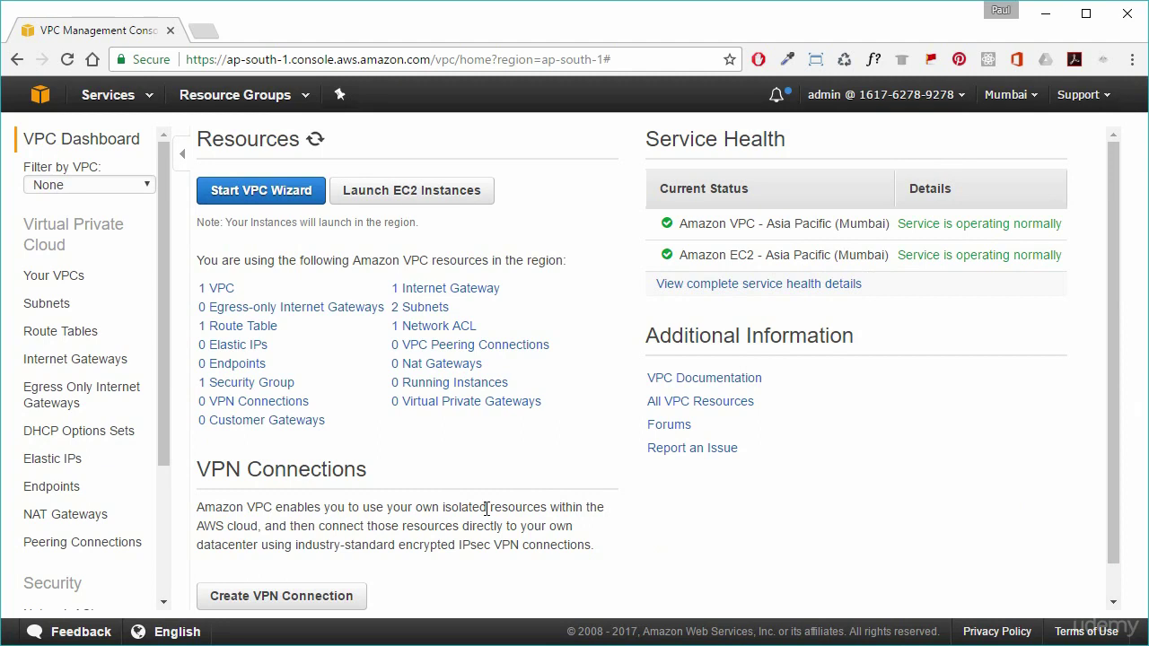
{"action": "left_click_drag", "start_coordinate": [259, 289], "coordinate": [204, 292]}
{"action": "left_click", "coordinate": [463, 256]}
{"action": "left_click_drag", "start_coordinate": [468, 310], "coordinate": [405, 313]}
{"action": "left_click", "coordinate": [537, 238]}
Open the list of VPCs and inspect the existing VPC's summary and flow logs
{"action": "left_click", "coordinate": [220, 291]}
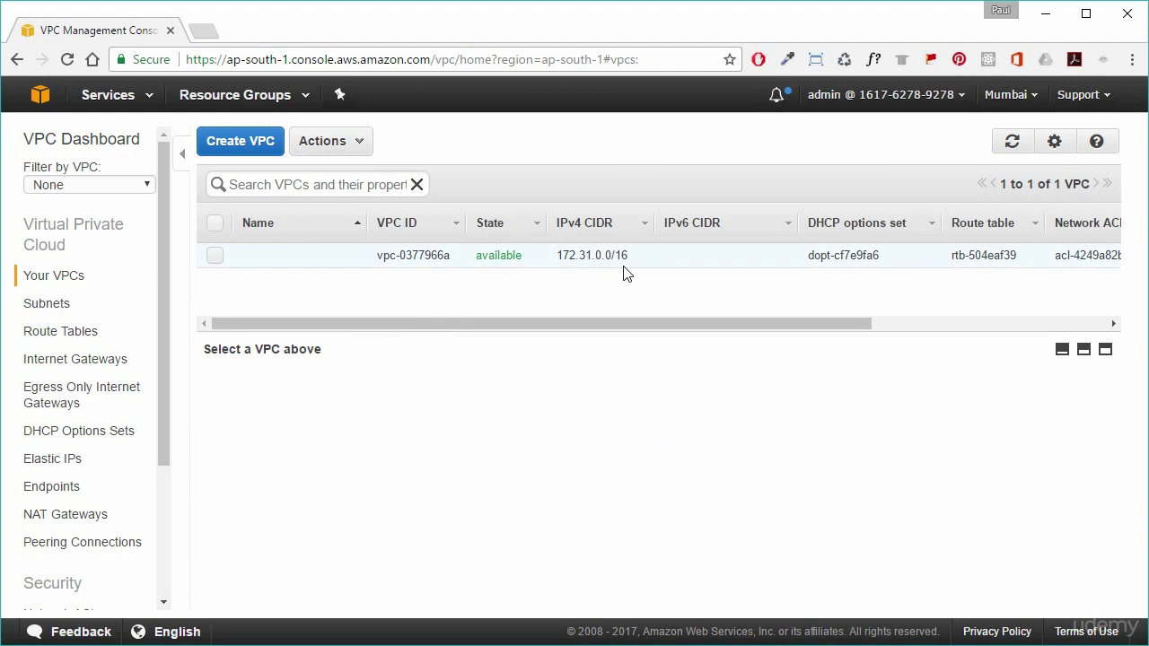
{"action": "left_click", "coordinate": [513, 258]}
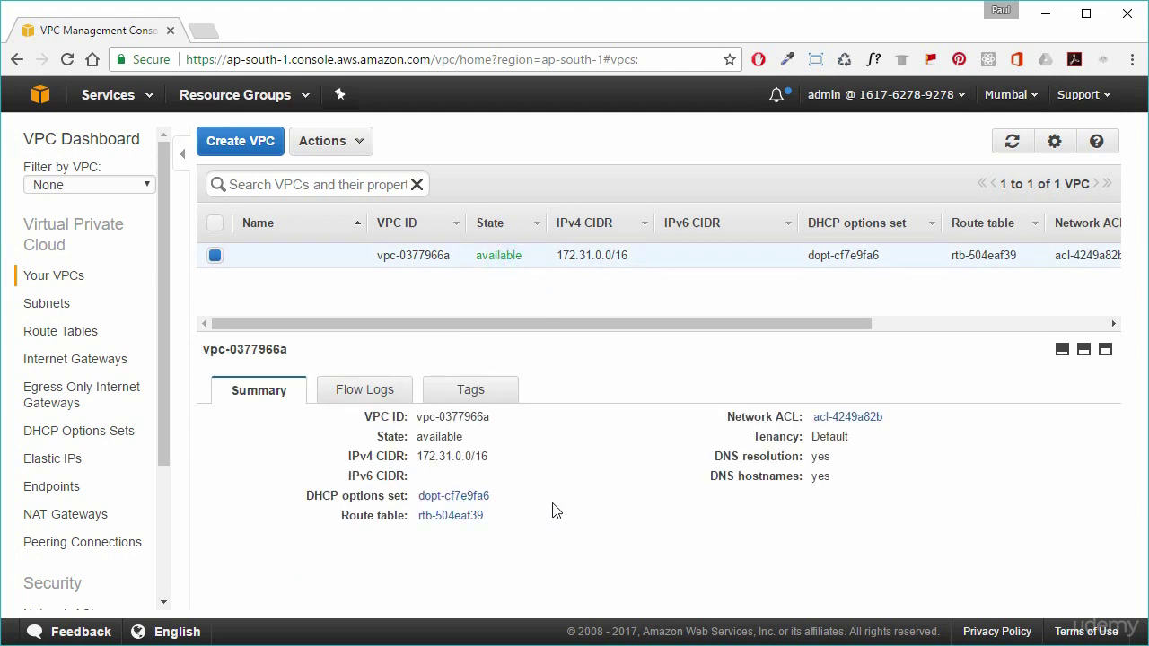
{"action": "left_click", "coordinate": [376, 392]}
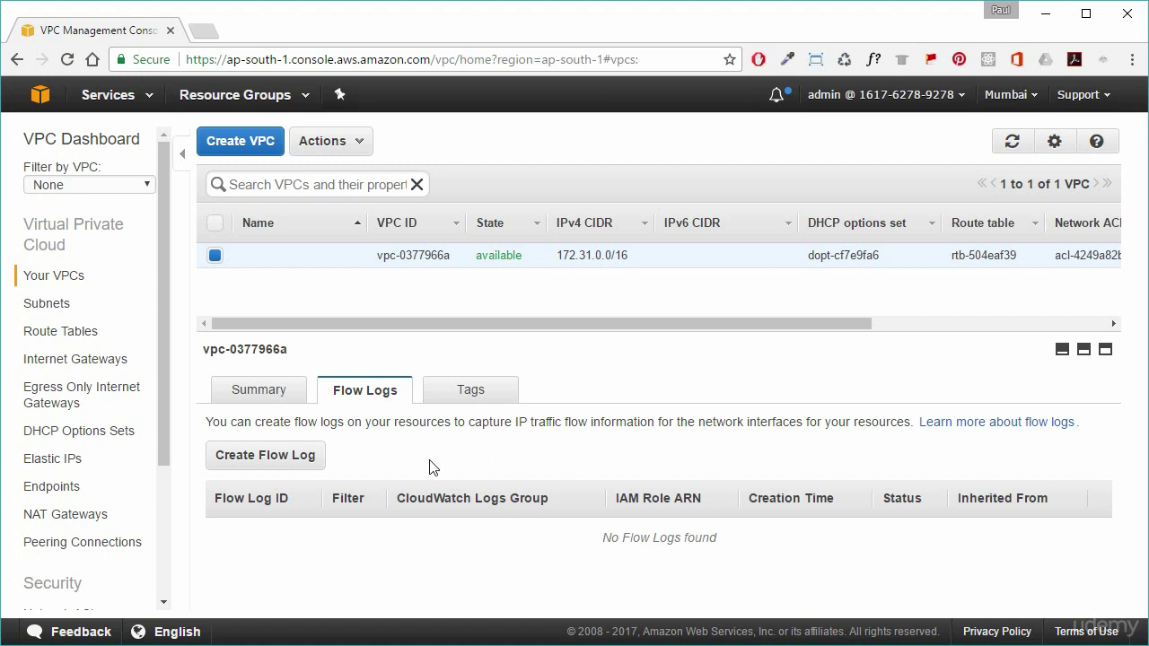
{"action": "left_click", "coordinate": [253, 389]}
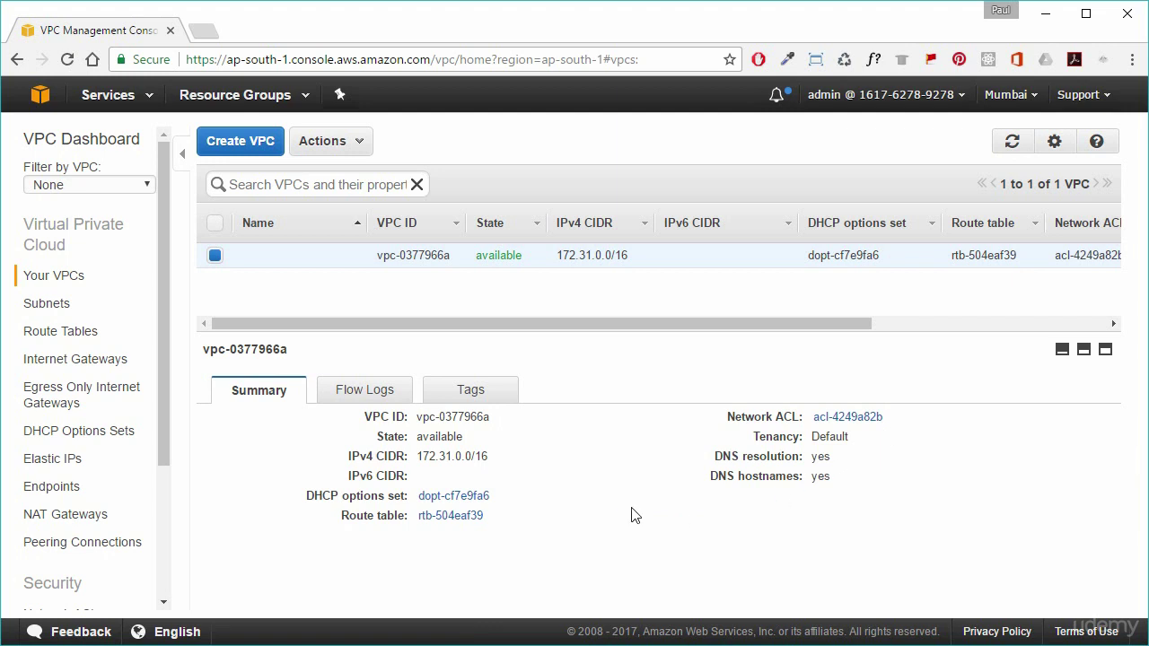
Open the subnets list and examine the route table entries of subnet-ebef0e82
{"action": "left_click", "coordinate": [47, 305]}
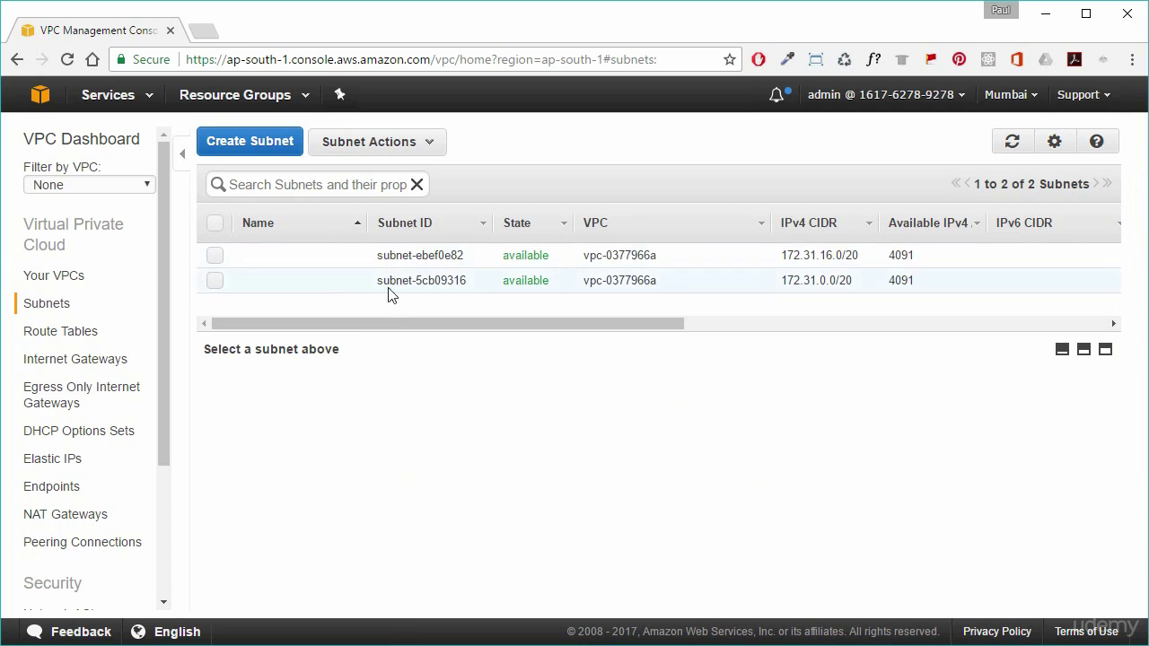
{"action": "left_click", "coordinate": [215, 256]}
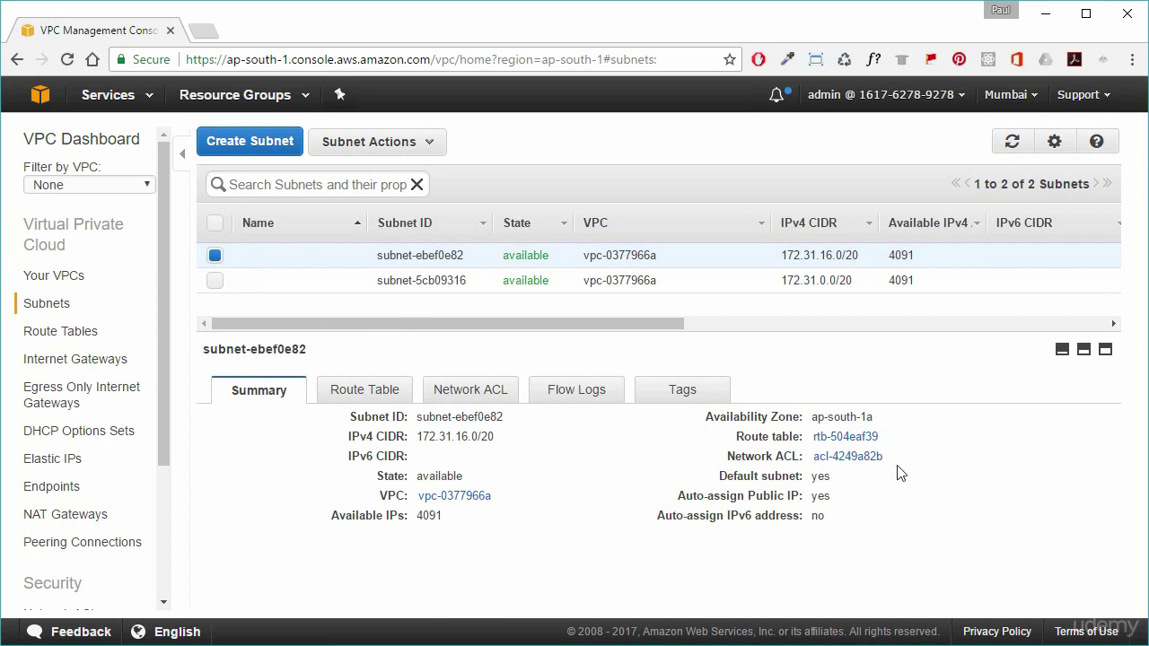
{"action": "left_click", "coordinate": [377, 395]}
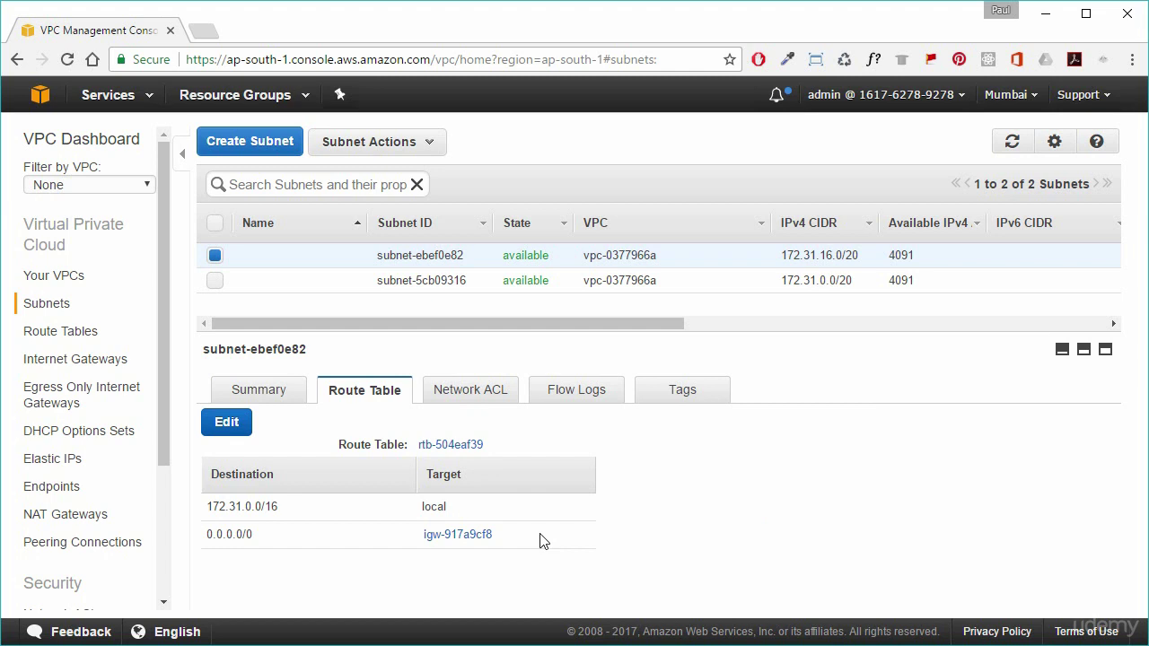
{"action": "left_click_drag", "start_coordinate": [525, 535], "coordinate": [223, 536]}
{"action": "left_click", "coordinate": [488, 506]}
{"action": "left_click_drag", "start_coordinate": [489, 511], "coordinate": [208, 506]}
{"action": "left_click", "coordinate": [262, 555]}
Open the route tables list and examine the main route table's routes and subnet associations
{"action": "left_click", "coordinate": [45, 331]}
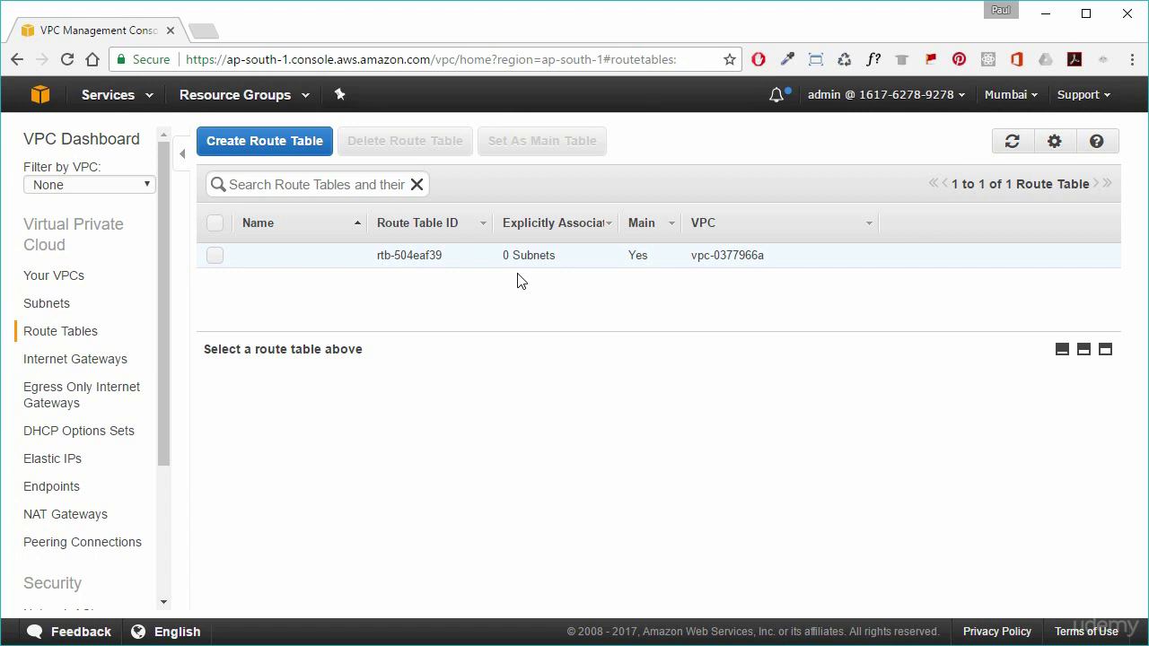
{"action": "left_click", "coordinate": [212, 260]}
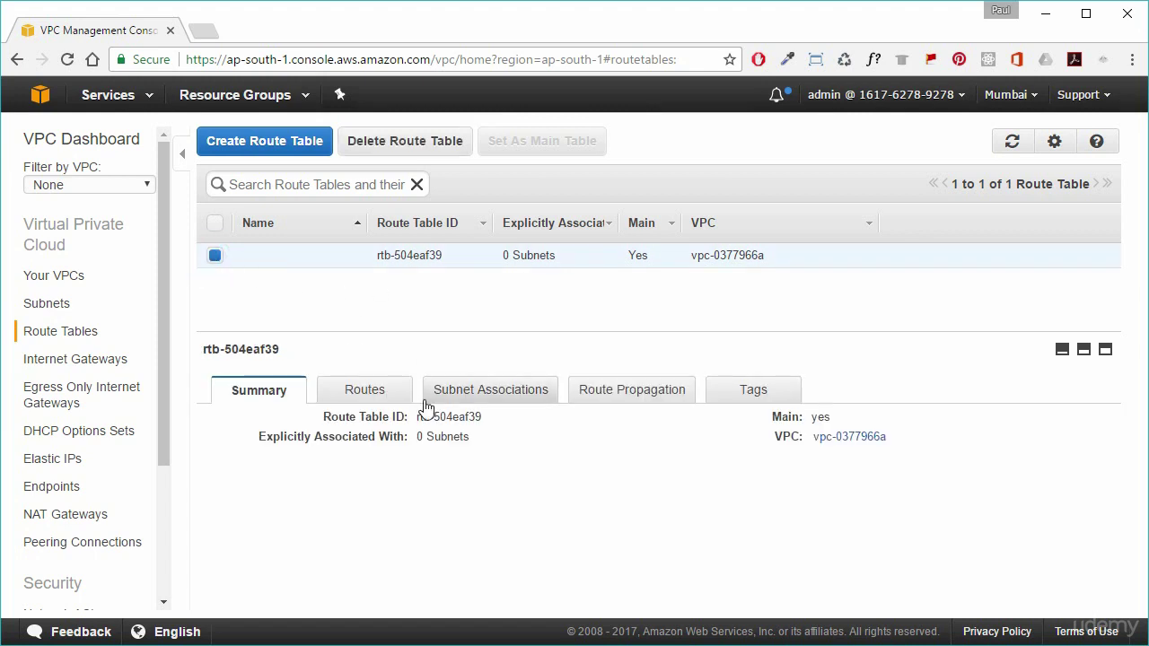
{"action": "left_click", "coordinate": [363, 389]}
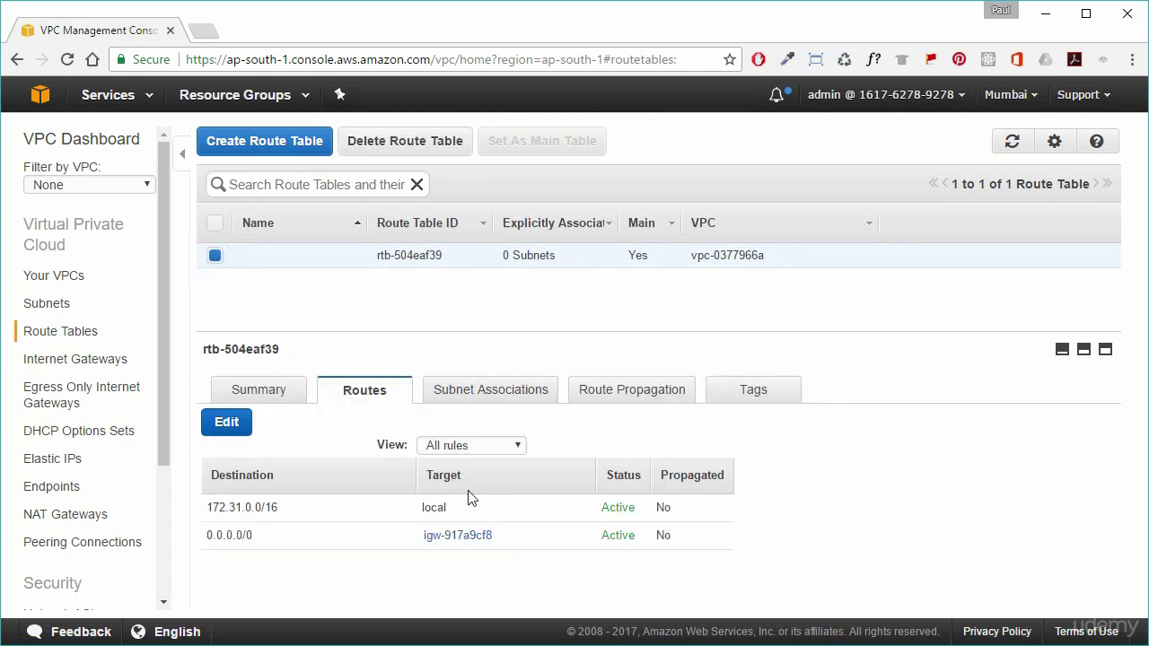
{"action": "left_click", "coordinate": [475, 395]}
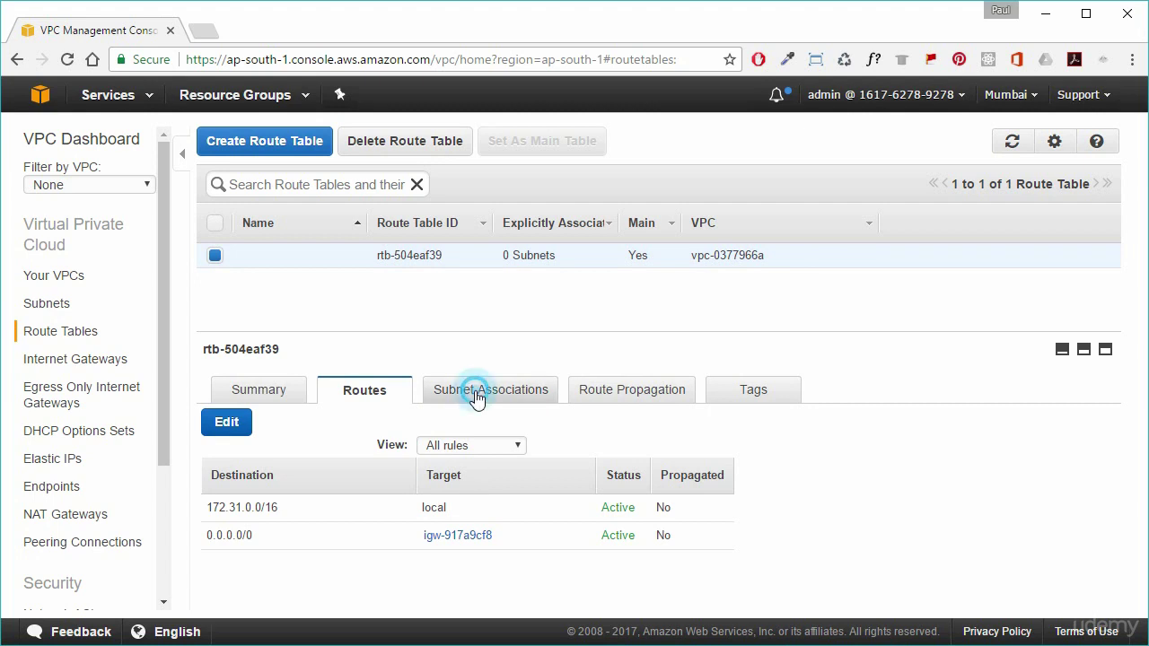
{"action": "scroll", "coordinate": [586, 536], "scroll_direction": "down", "scroll_amount": 1}
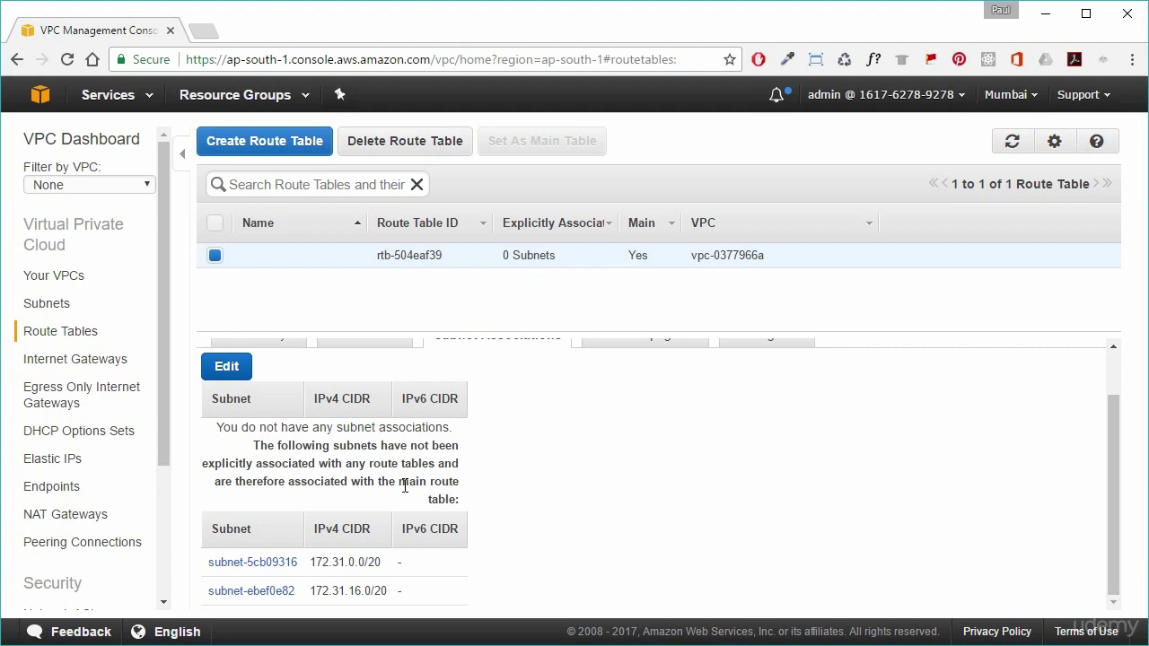
{"action": "left_click_drag", "start_coordinate": [396, 482], "coordinate": [473, 508]}
{"action": "left_click", "coordinate": [524, 506]}
View the internet gateways and the default security group's inbound and outbound rules, finishing back at the list of VPCs
{"action": "left_click", "coordinate": [93, 363]}
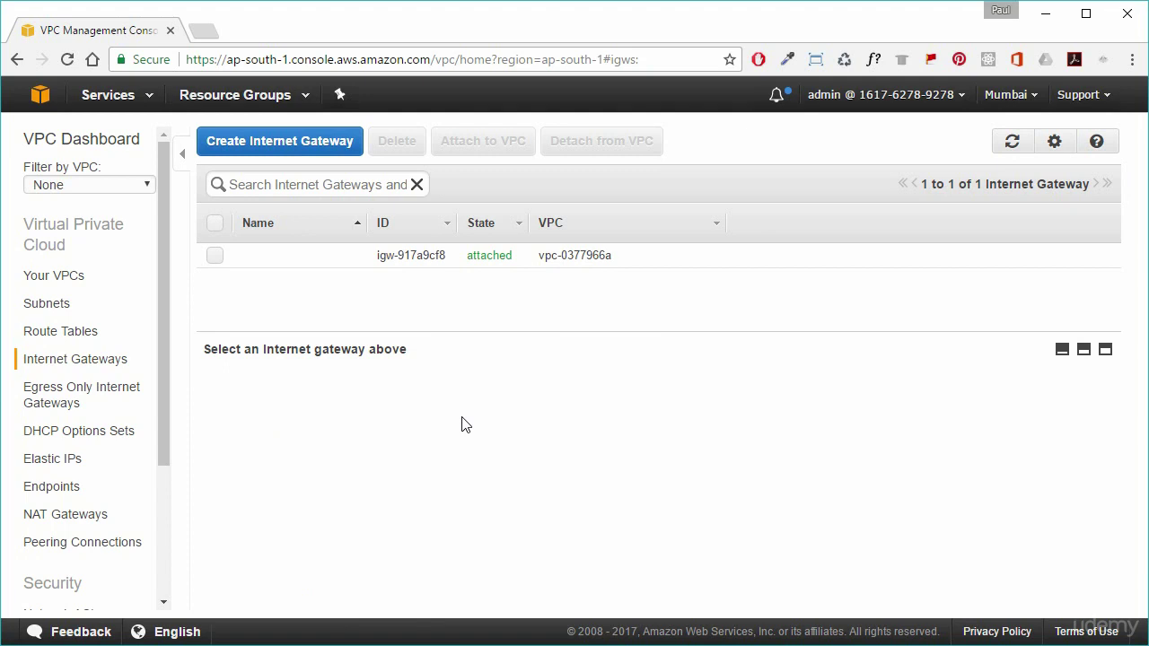
{"action": "left_click_drag", "start_coordinate": [164, 425], "coordinate": [170, 503]}
{"action": "left_click", "coordinate": [72, 531]}
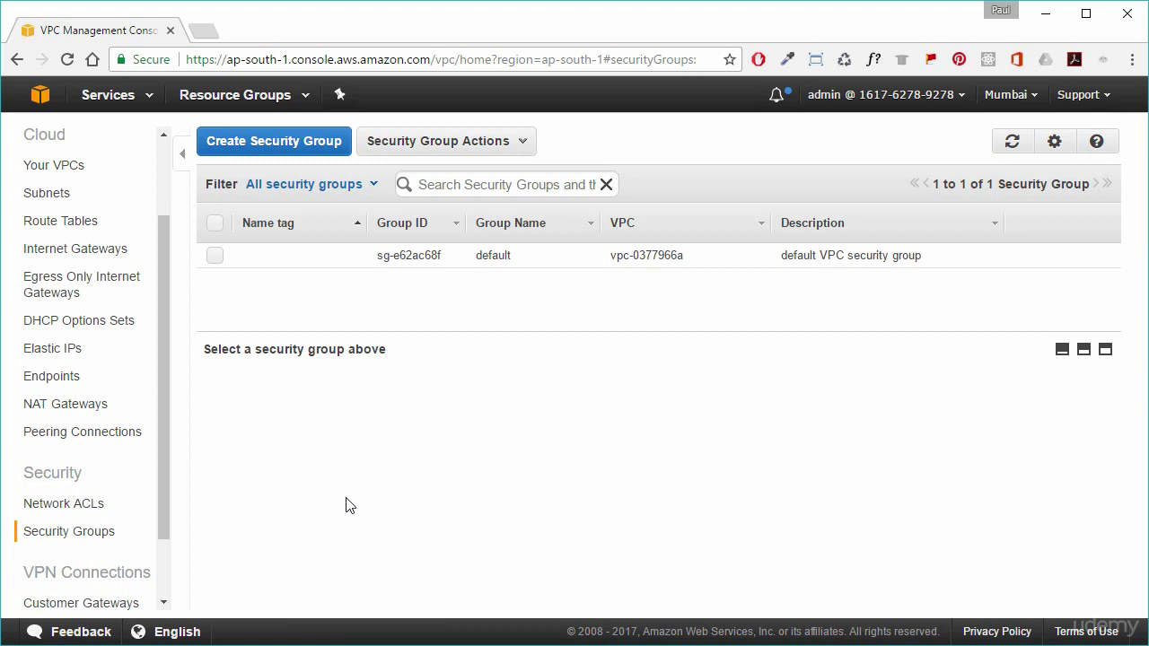
{"action": "left_click", "coordinate": [215, 260]}
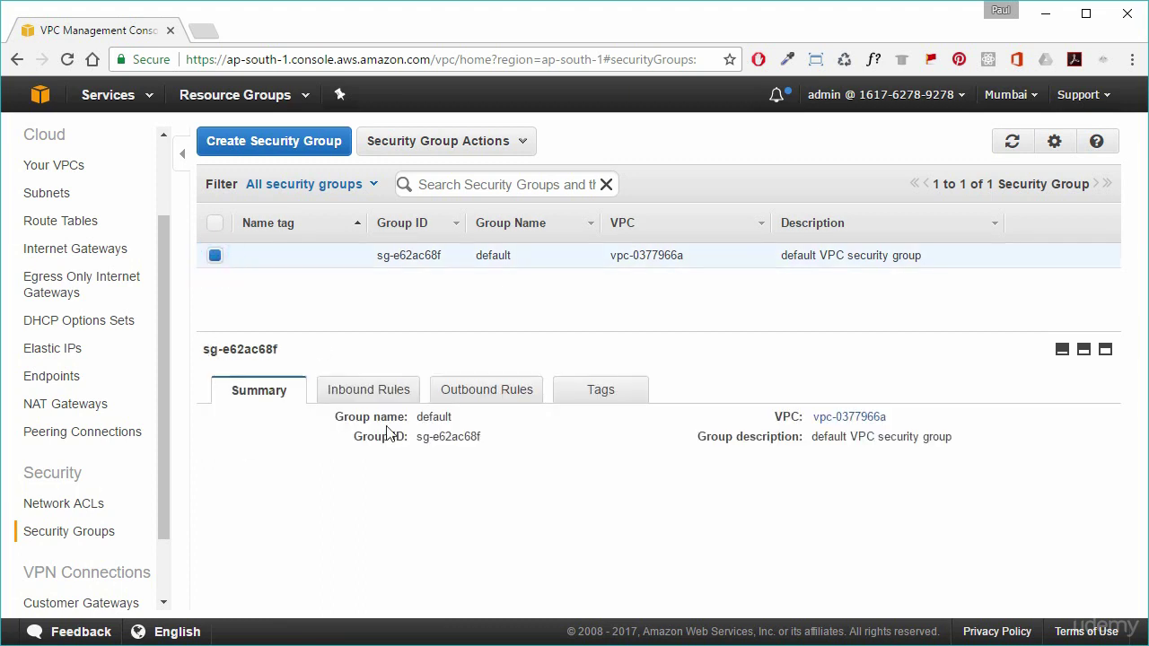
{"action": "left_click", "coordinate": [384, 402]}
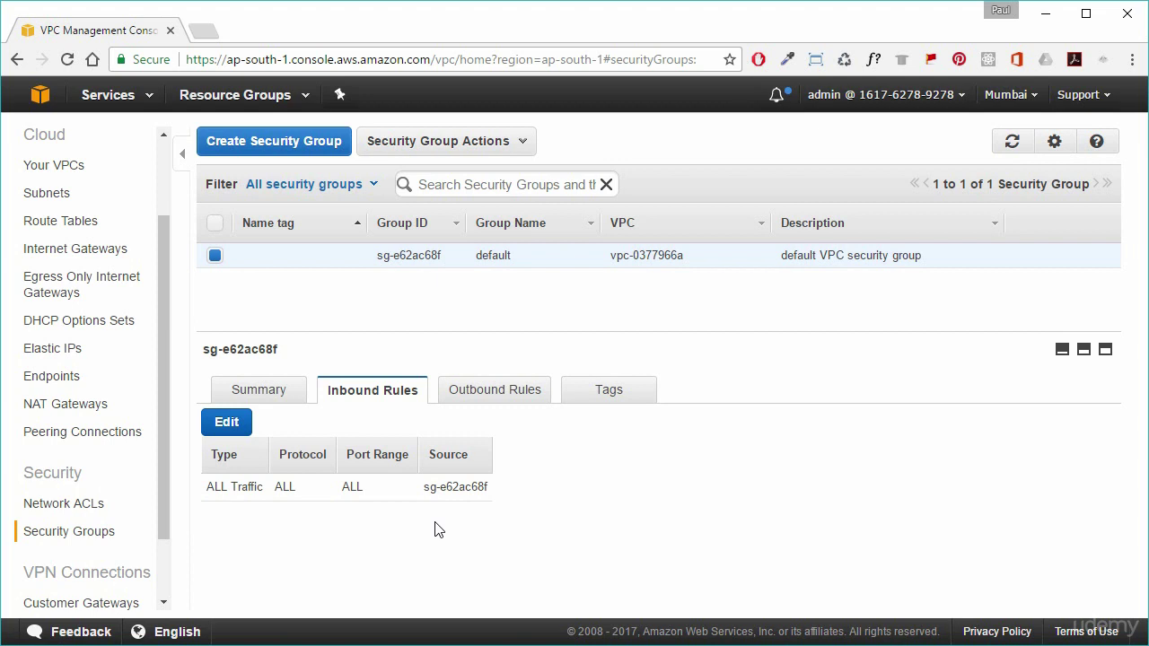
{"action": "left_click", "coordinate": [526, 387]}
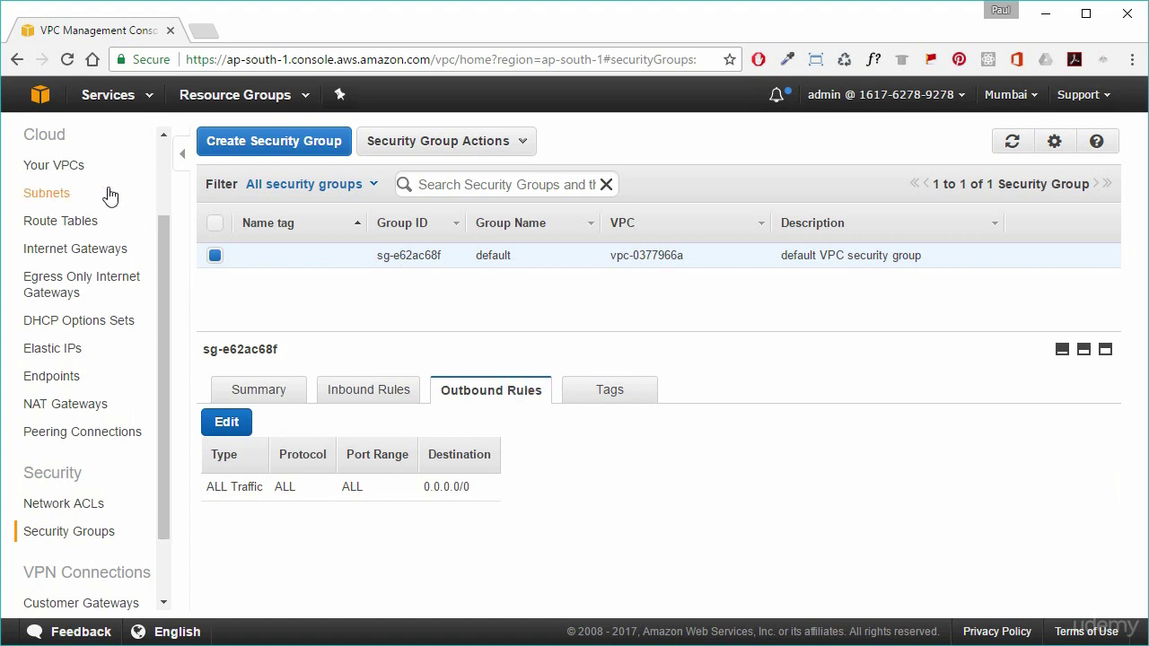
{"action": "left_click", "coordinate": [62, 172]}
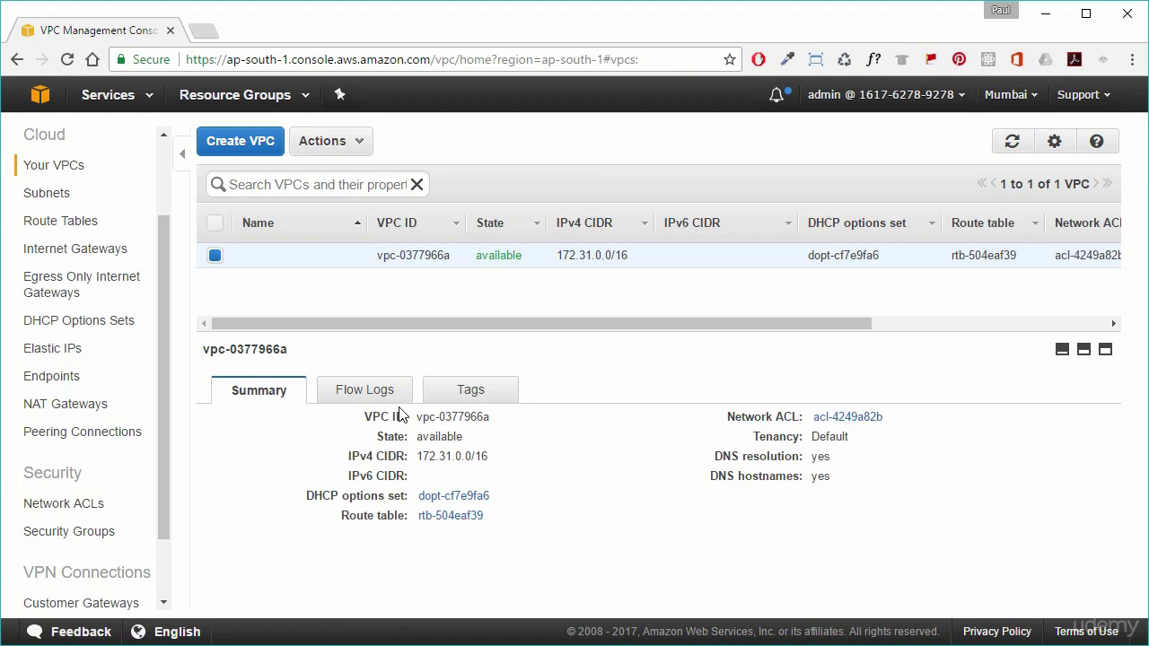
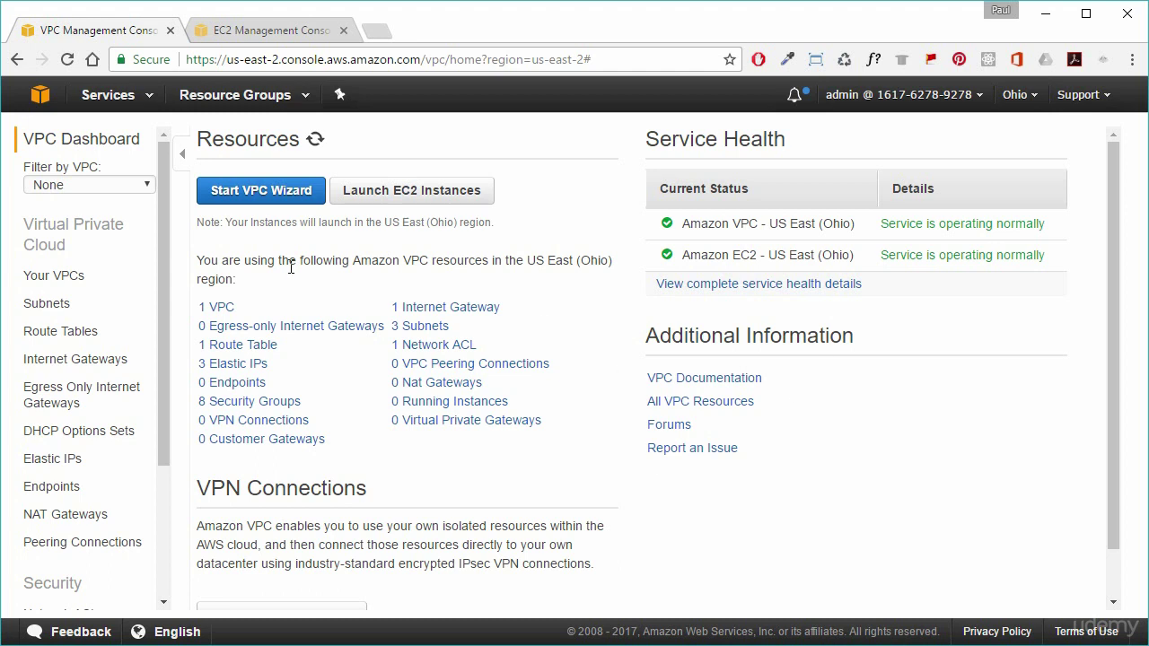
Start the VPC wizard with the "VPC with Public and Private Subnets" configuration
{"action": "left_click", "coordinate": [263, 198]}
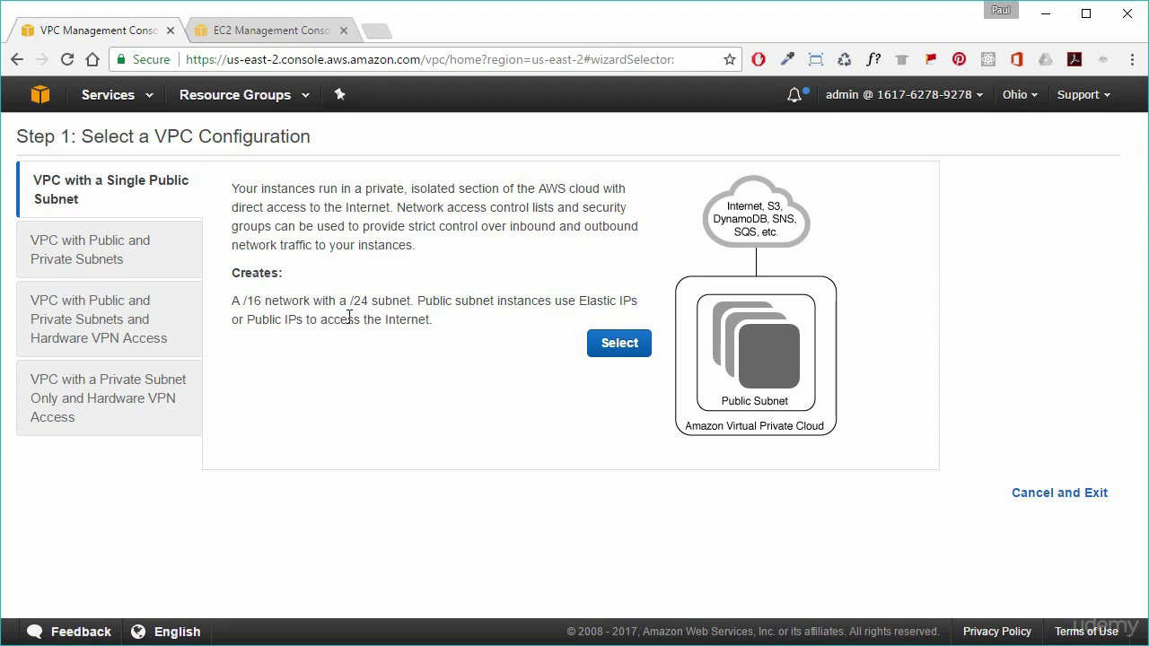
{"action": "left_click", "coordinate": [115, 255]}
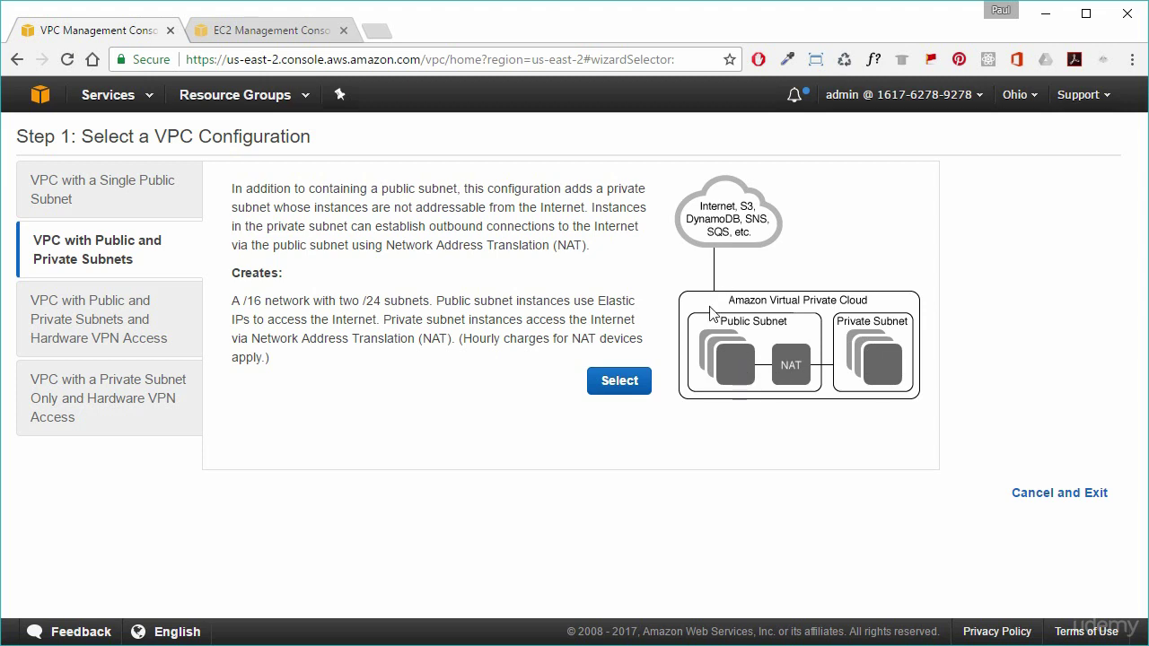
{"action": "left_click", "coordinate": [618, 382]}
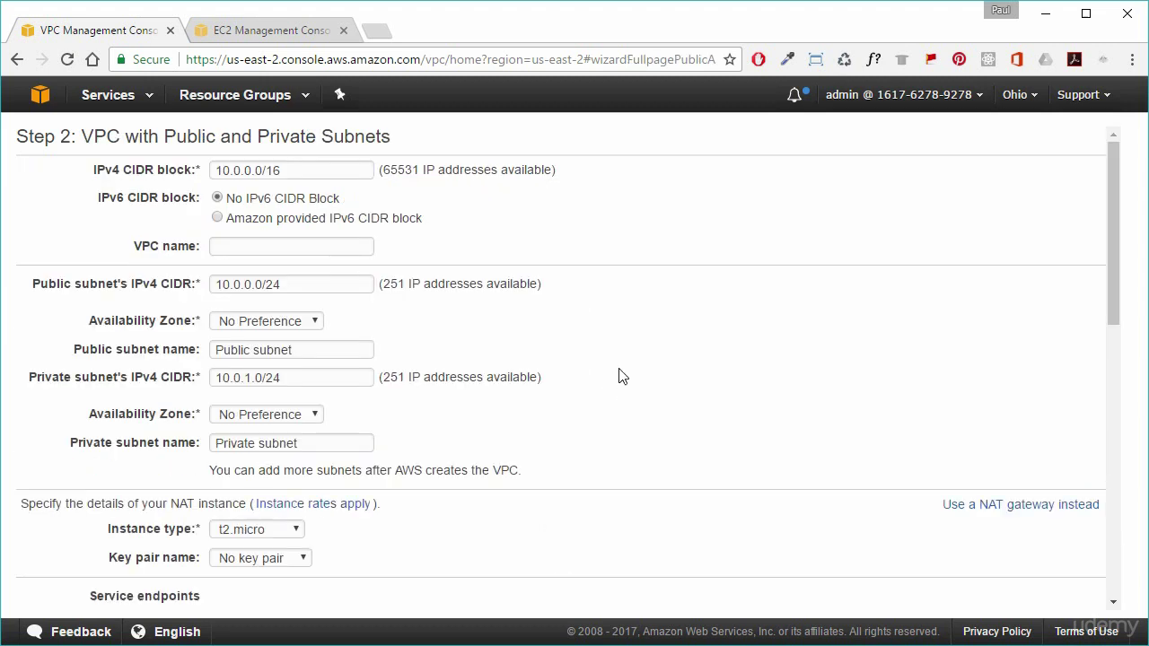
Check the IPv4 CIDR block and name the new VPC vpc_lab
{"action": "triple_click", "coordinate": [309, 171]}
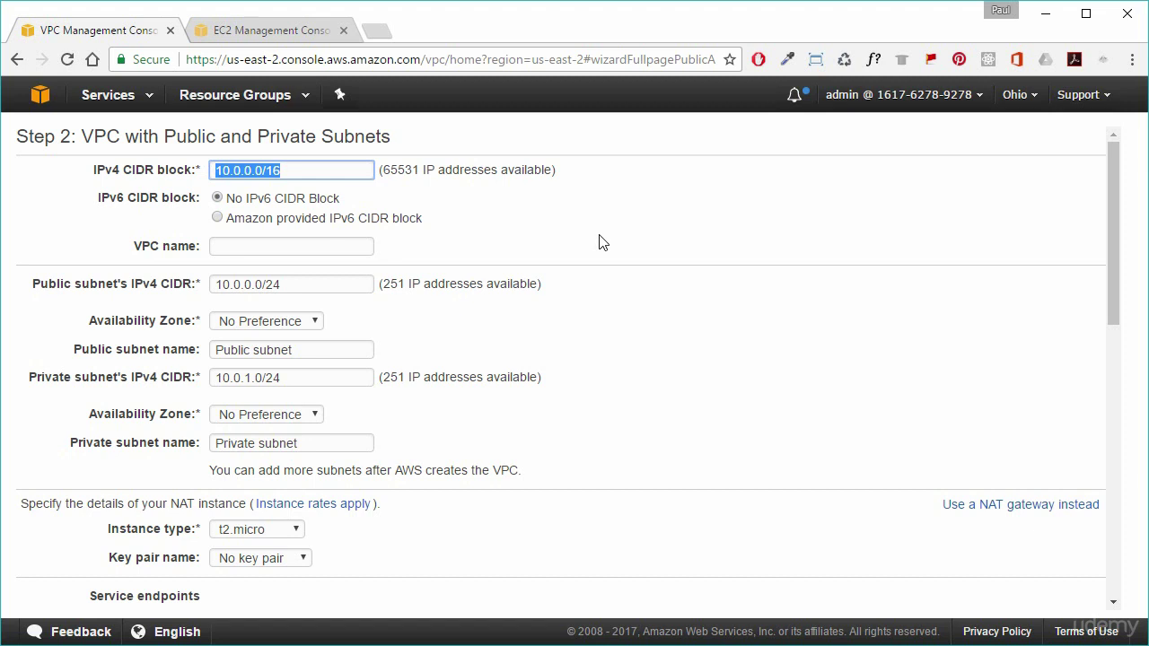
{"action": "left_click", "coordinate": [308, 169]}
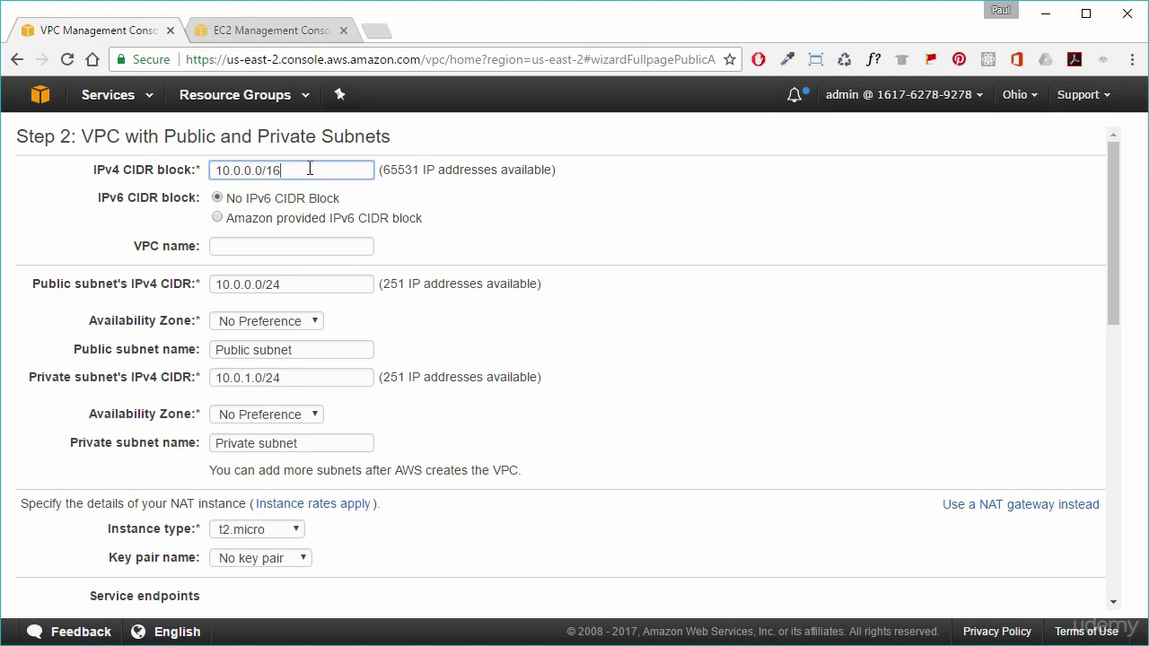
{"action": "left_click", "coordinate": [285, 246]}
{"action": "type", "text": "vpc_la"}
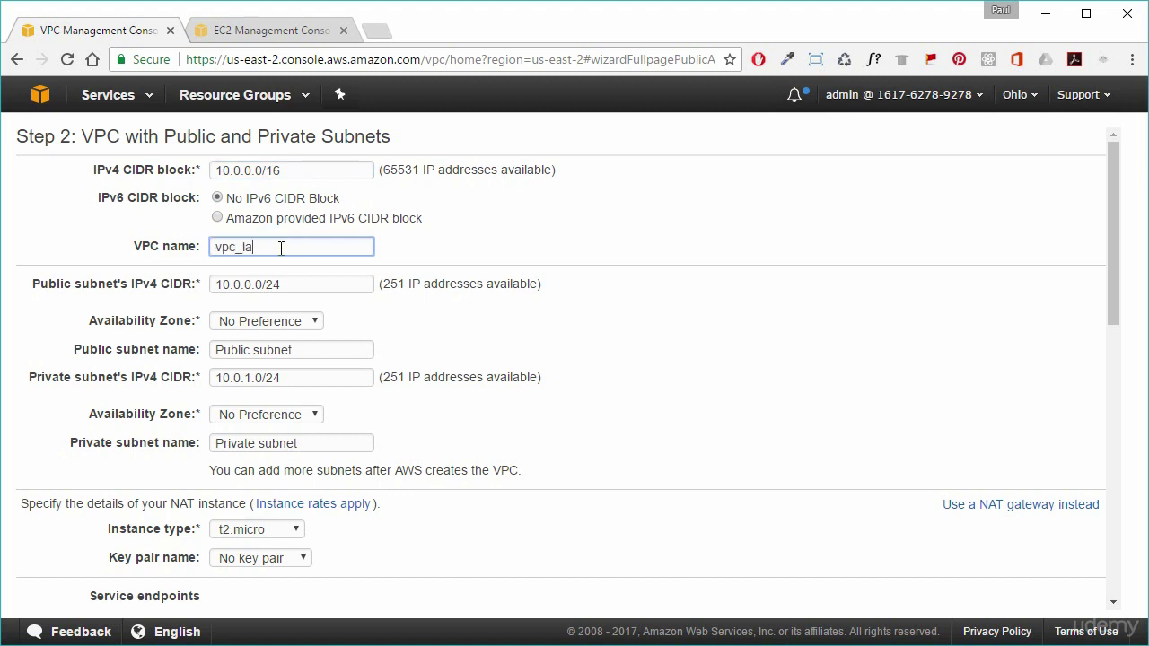
{"action": "type", "text": "b"}
Set the Availability Zone of both the public and private subnets to us-east-2a, and choose a NAT gateway instead of a NAT instance
{"action": "left_click_drag", "start_coordinate": [289, 284], "coordinate": [203, 285]}
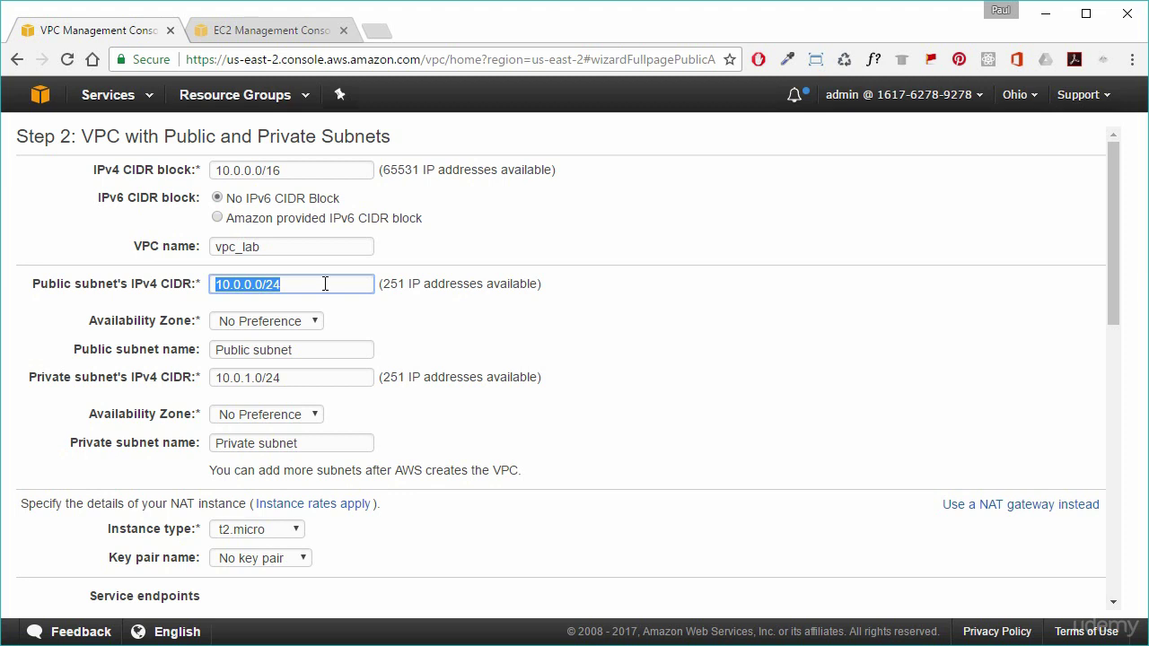
{"action": "left_click", "coordinate": [261, 321]}
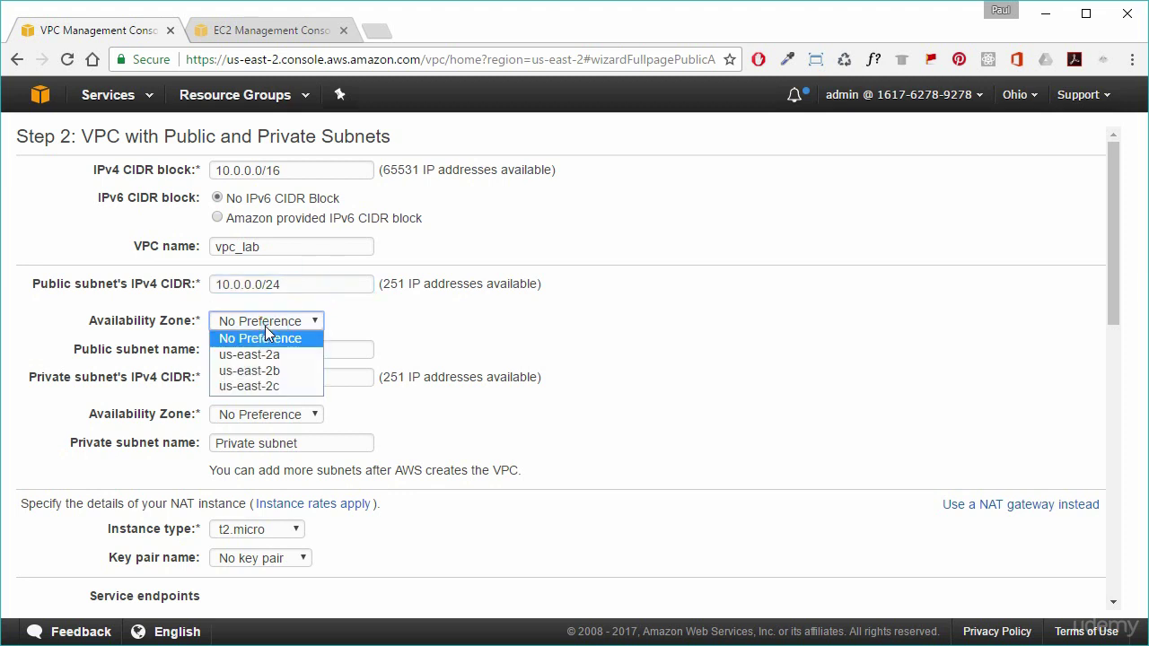
{"action": "left_click", "coordinate": [303, 356]}
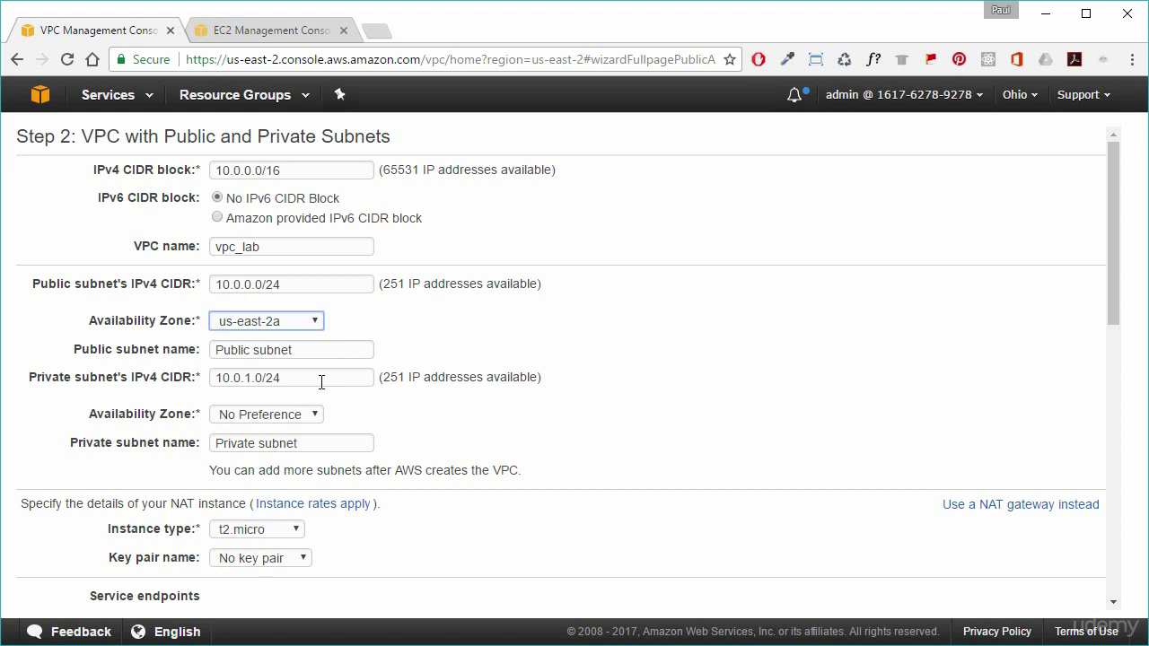
{"action": "left_click", "coordinate": [314, 415]}
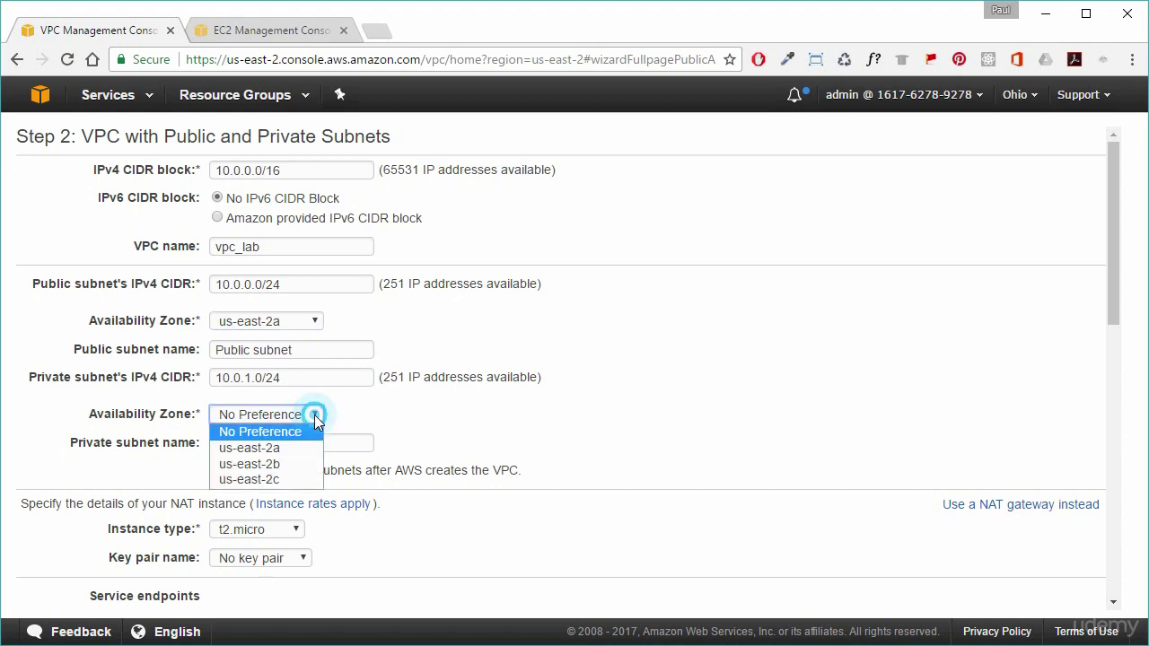
{"action": "left_click", "coordinate": [286, 451]}
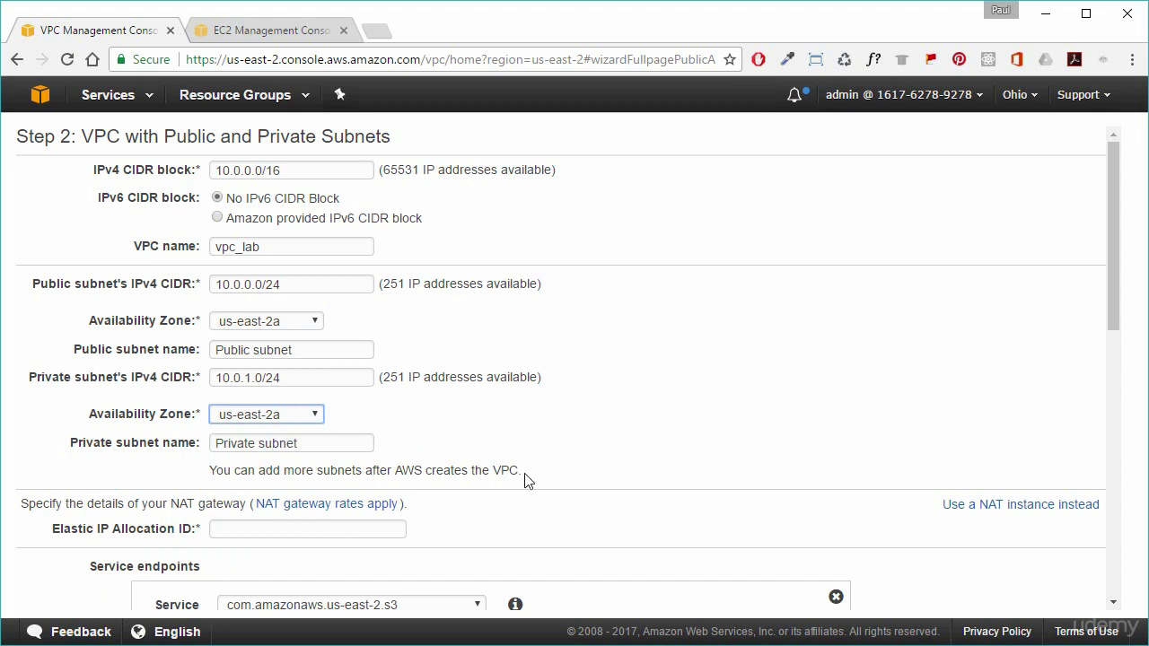
Remove the com.amazonaws.us-east-2.s3 service endpoint from the VPC configuration
{"action": "scroll", "coordinate": [527, 482], "scroll_direction": "down", "scroll_amount": 1}
{"action": "scroll", "coordinate": [527, 481], "scroll_direction": "down", "scroll_amount": 1}
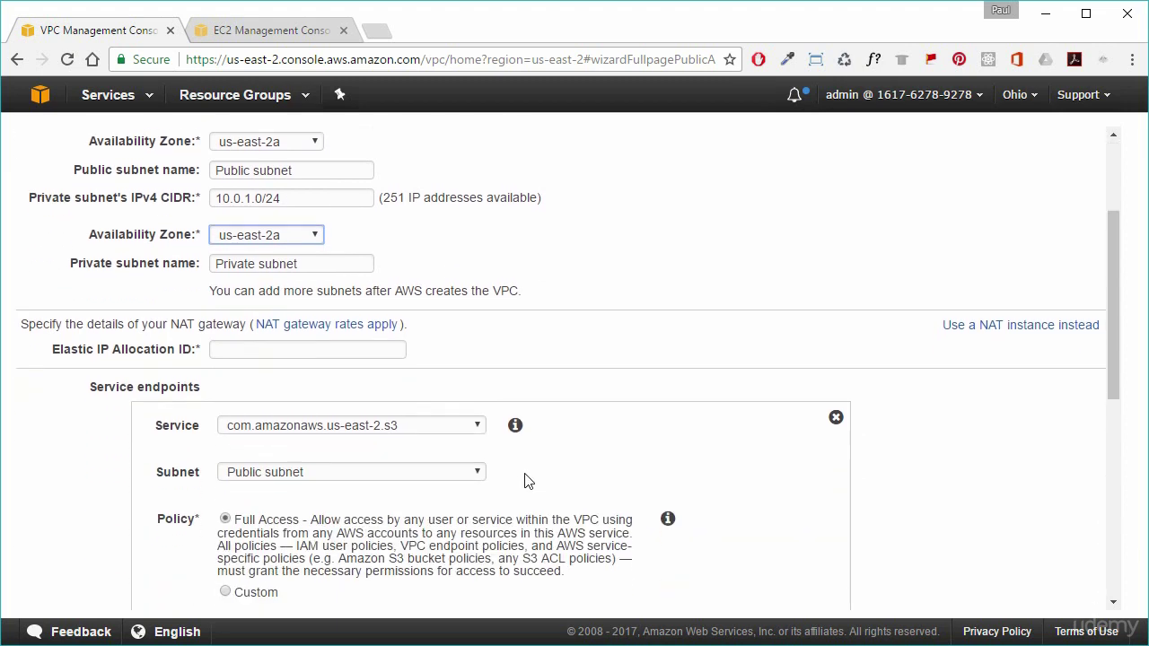
{"action": "left_click", "coordinate": [836, 417]}
Check the available Elastic IP allocation IDs and try to create the VPC with that field left blank
{"action": "left_click", "coordinate": [304, 370]}
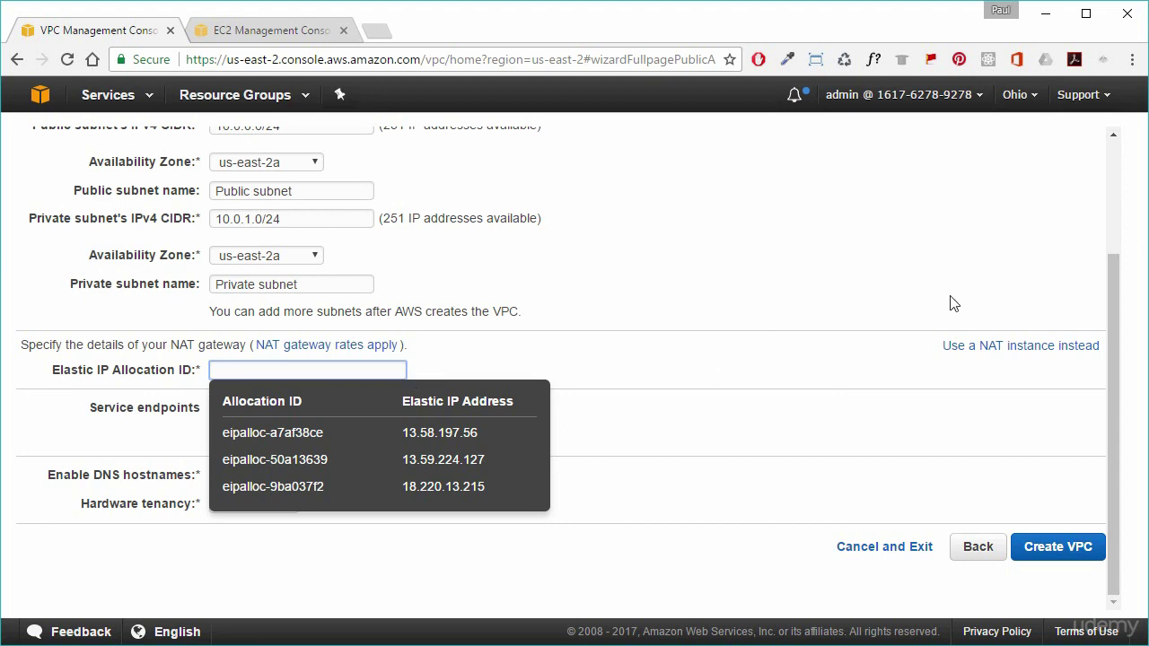
{"action": "left_click_drag", "start_coordinate": [918, 347], "coordinate": [1060, 352]}
{"action": "left_click", "coordinate": [894, 359]}
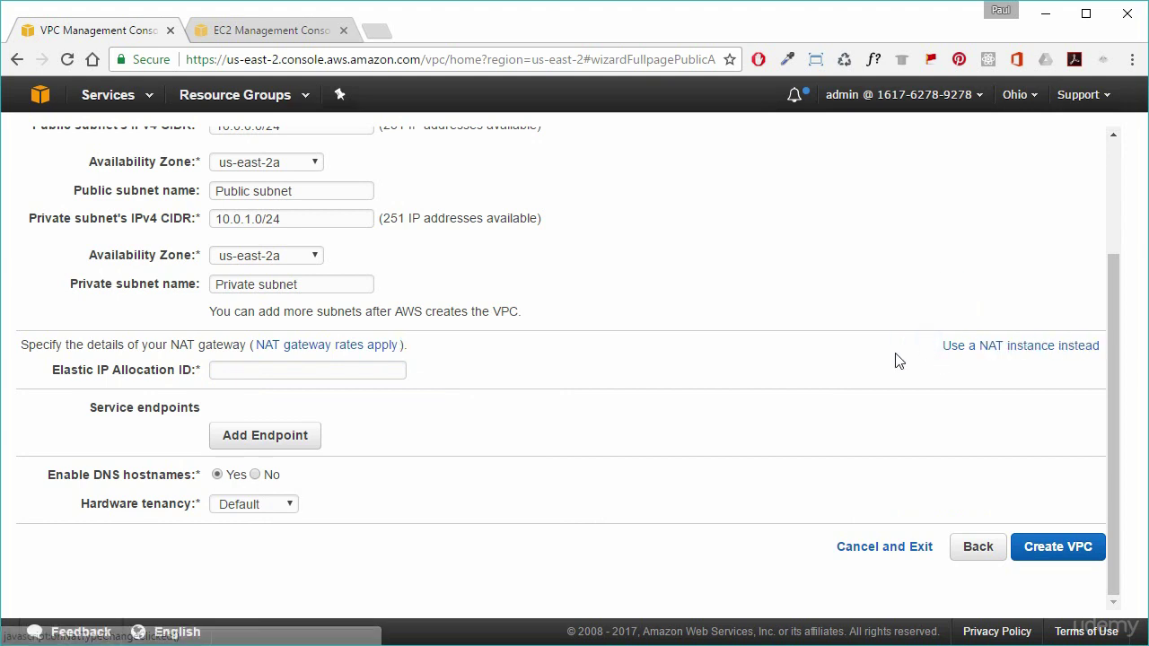
{"action": "left_click", "coordinate": [1032, 549]}
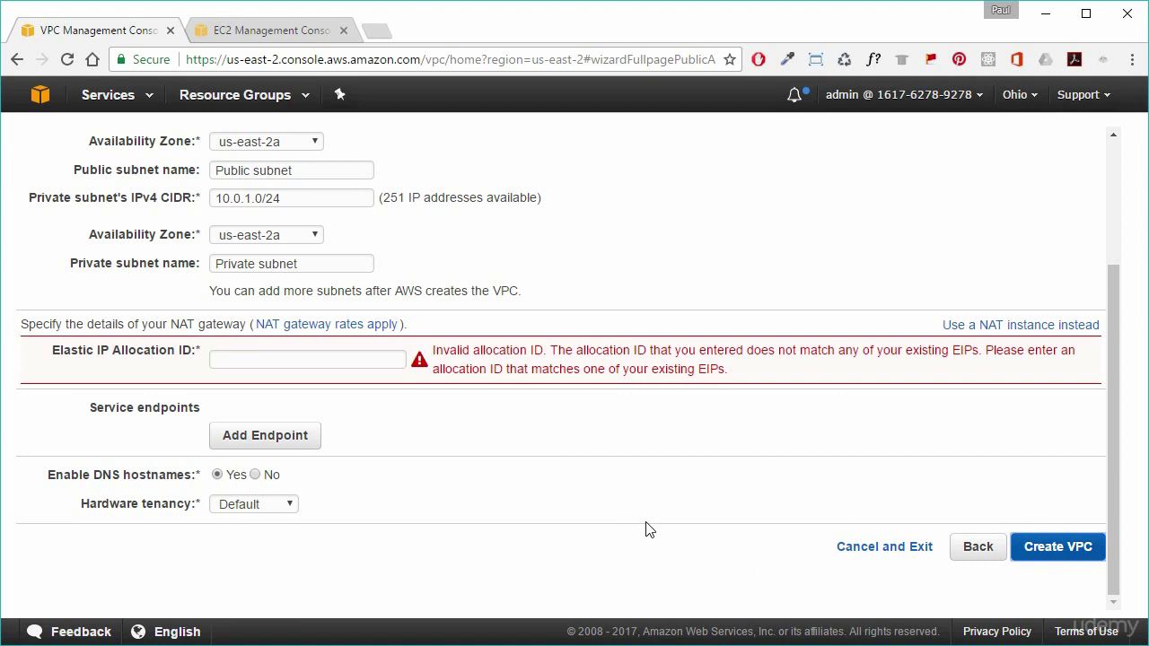
Switch the VPC configuration to a NAT instance instead of a NAT gateway and set its key pair to us-east-ohio
{"action": "left_click", "coordinate": [300, 359]}
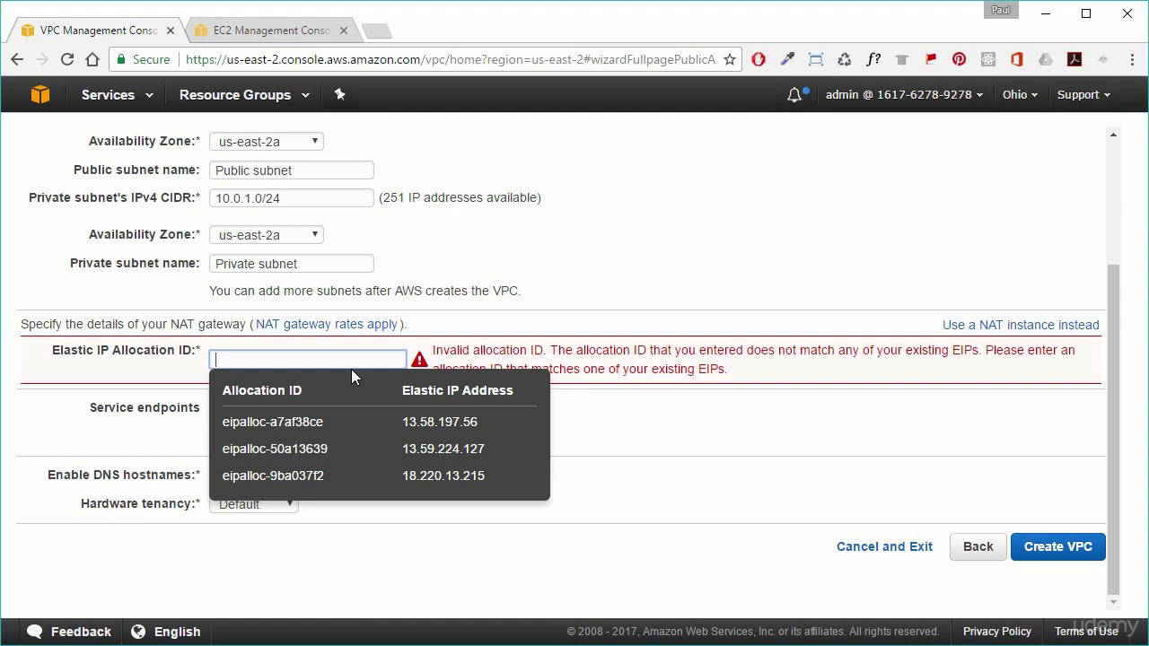
{"action": "left_click", "coordinate": [999, 332]}
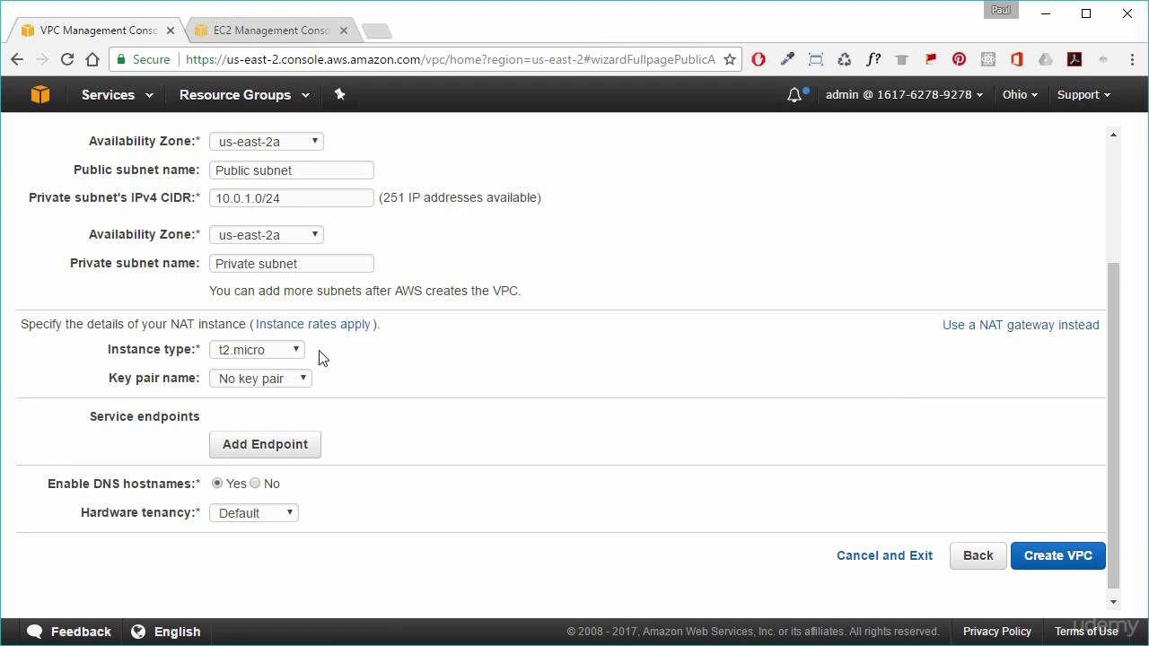
{"action": "left_click", "coordinate": [295, 377]}
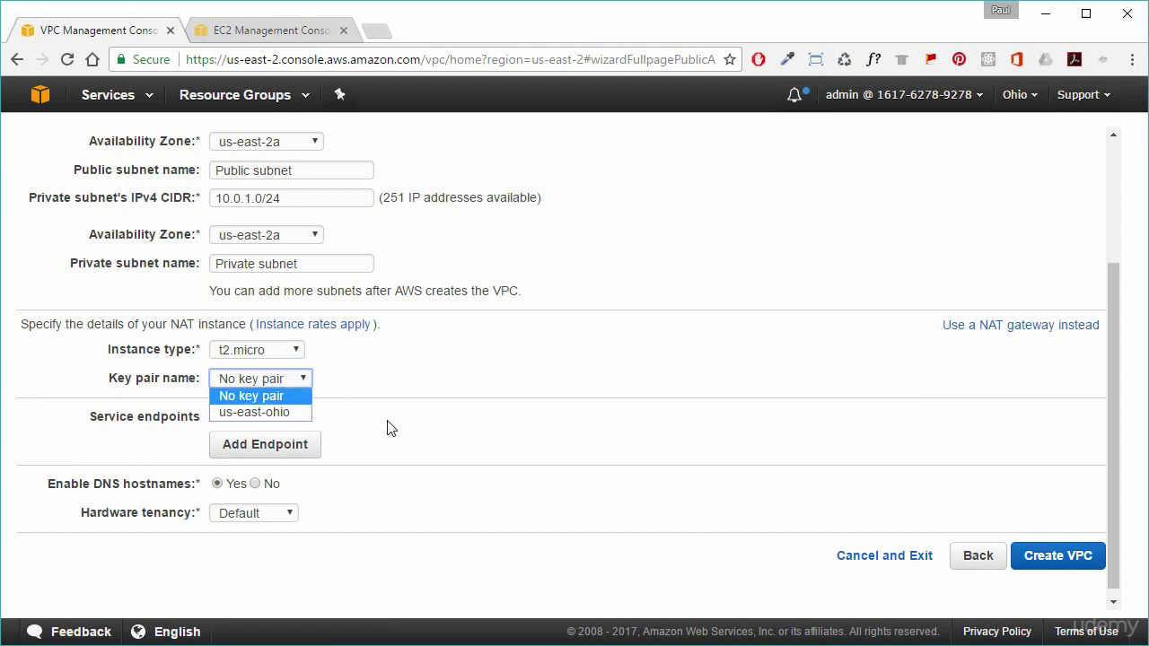
{"action": "left_click", "coordinate": [288, 413]}
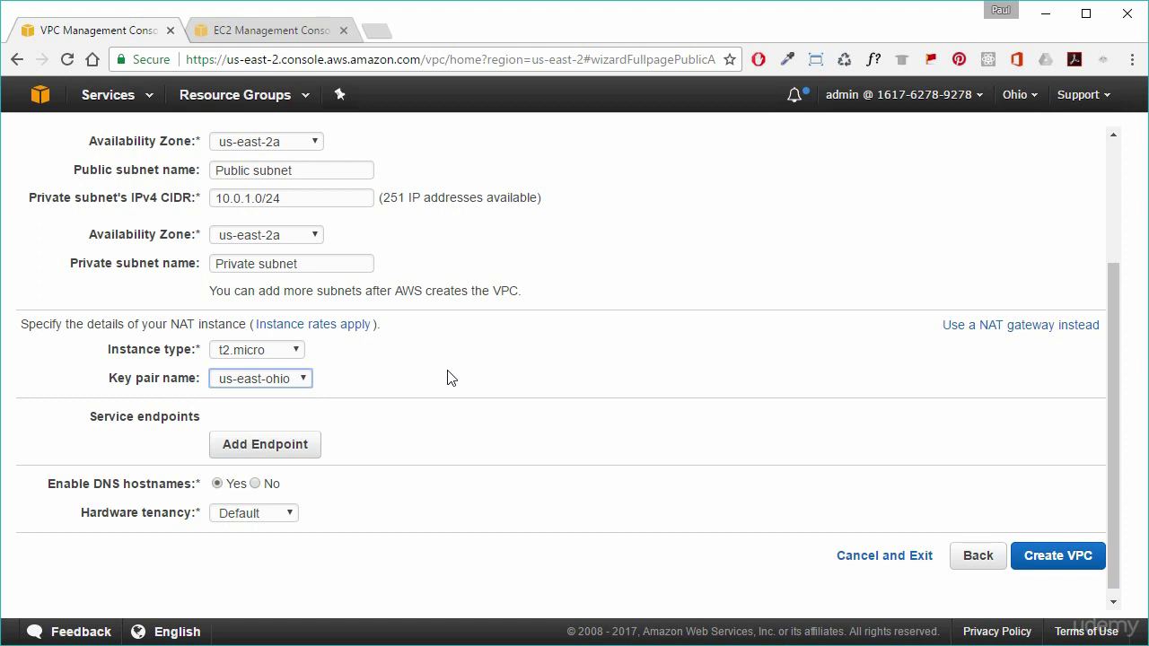
Add a service endpoint for com.amazonaws.us-east-2.s3 and assign it to the Public subnet
{"action": "scroll", "coordinate": [476, 421], "scroll_direction": "down", "scroll_amount": 1}
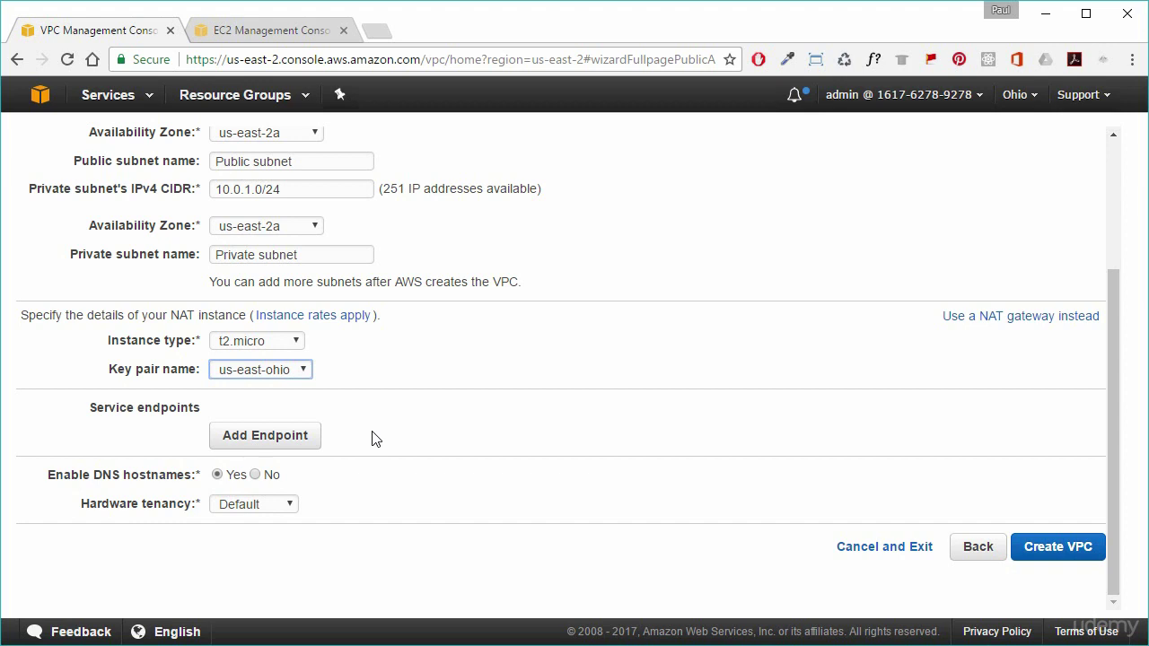
{"action": "left_click", "coordinate": [308, 443]}
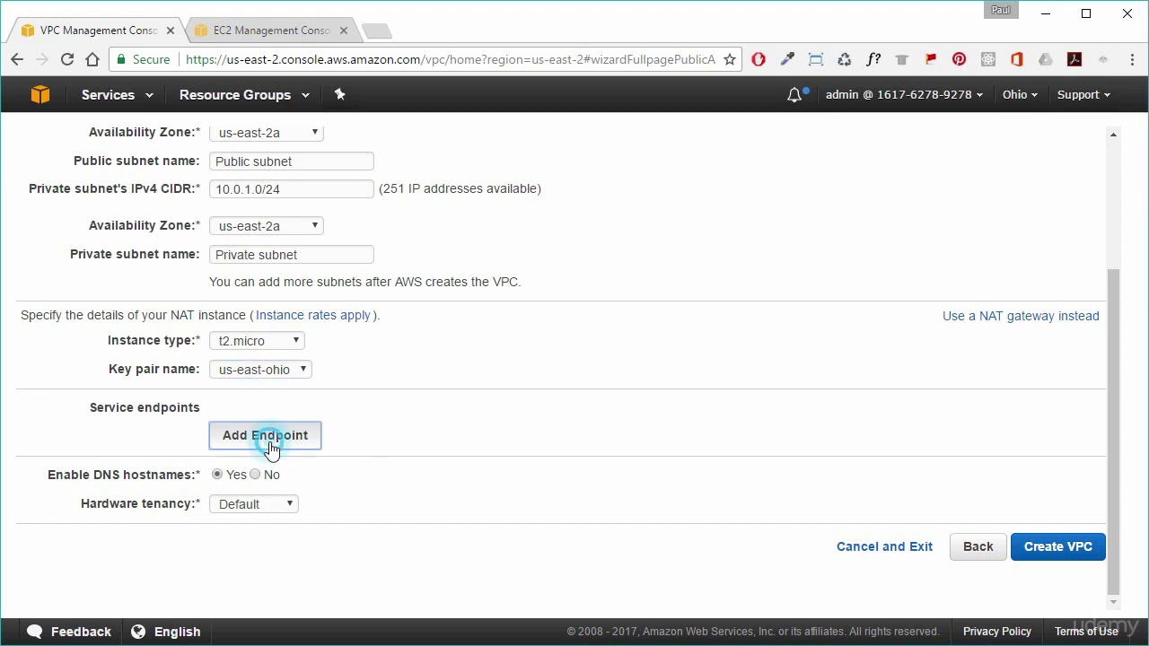
{"action": "left_click", "coordinate": [466, 446]}
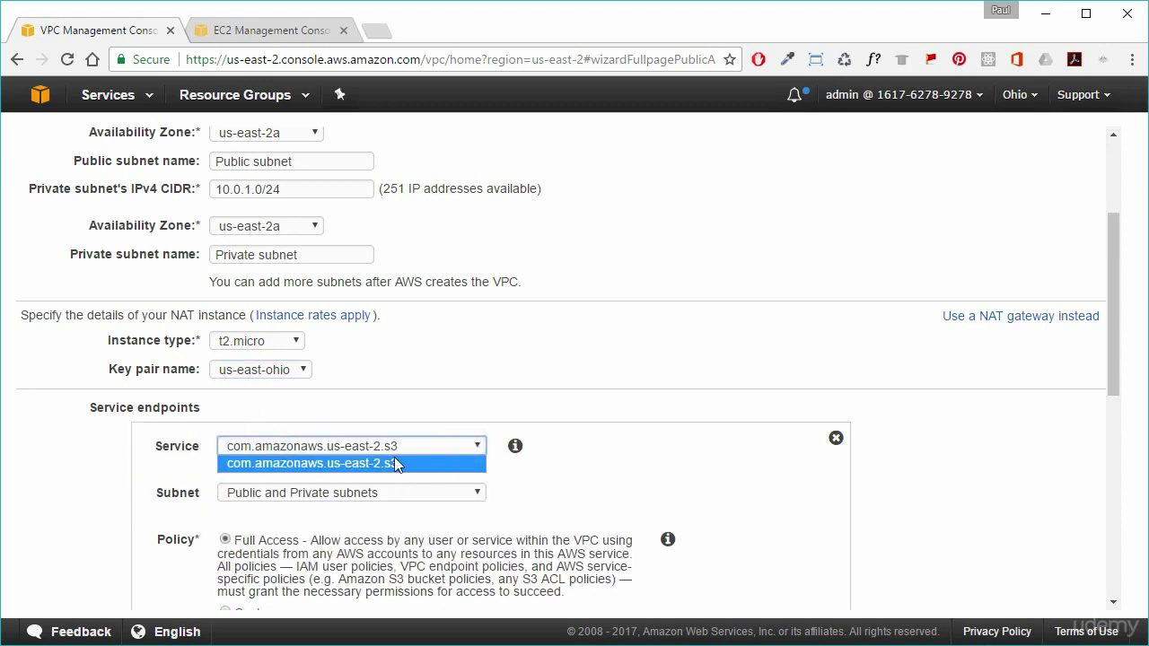
{"action": "left_click", "coordinate": [419, 465]}
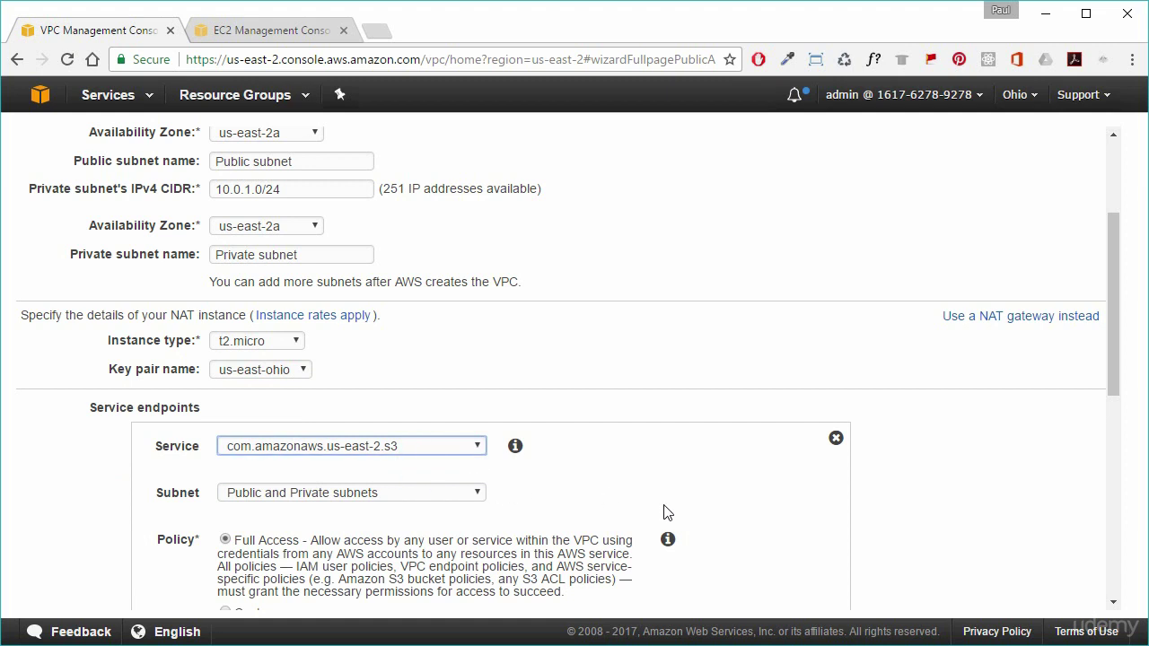
{"action": "scroll", "coordinate": [661, 511], "scroll_direction": "down", "scroll_amount": 2}
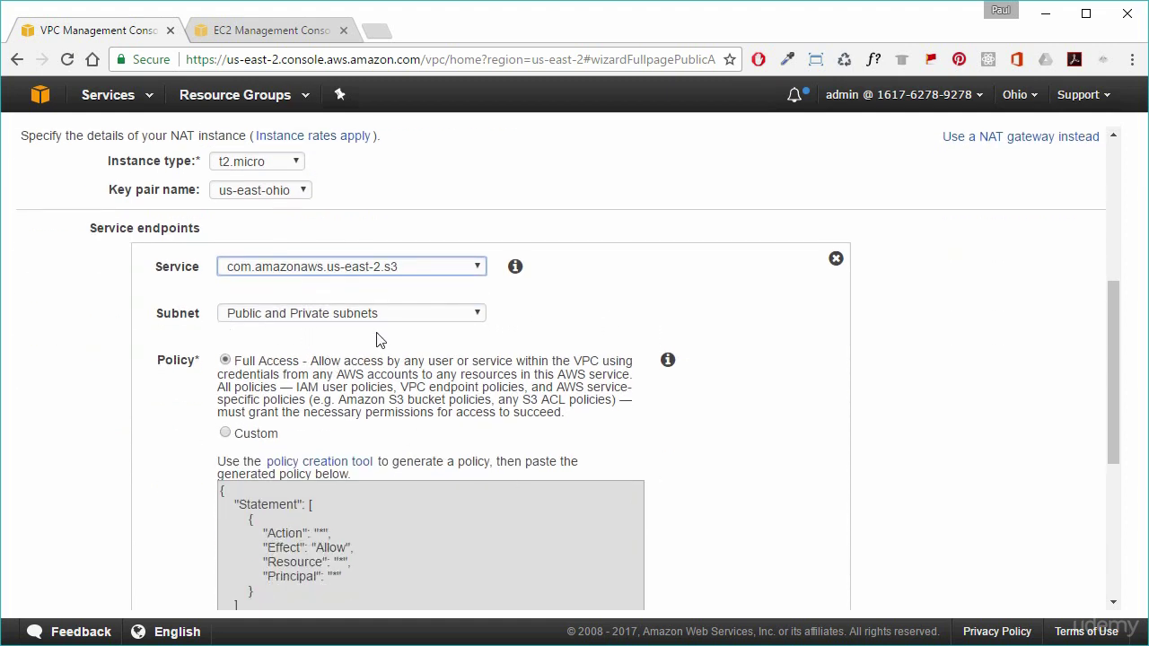
{"action": "left_click", "coordinate": [353, 314]}
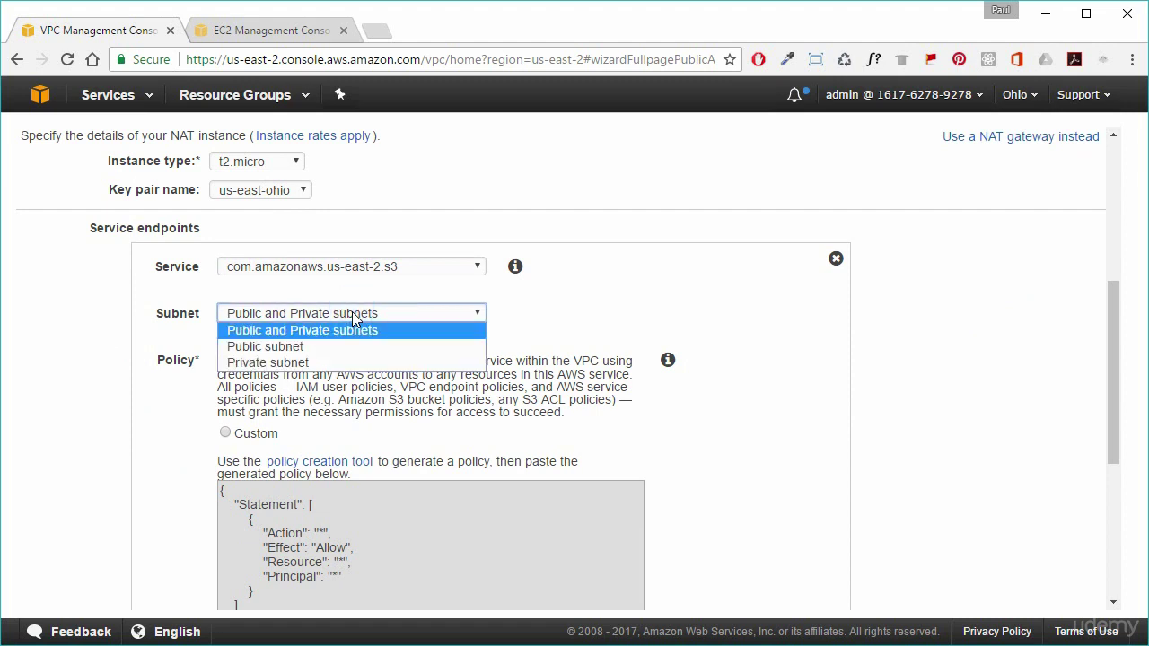
{"action": "left_click", "coordinate": [310, 348]}
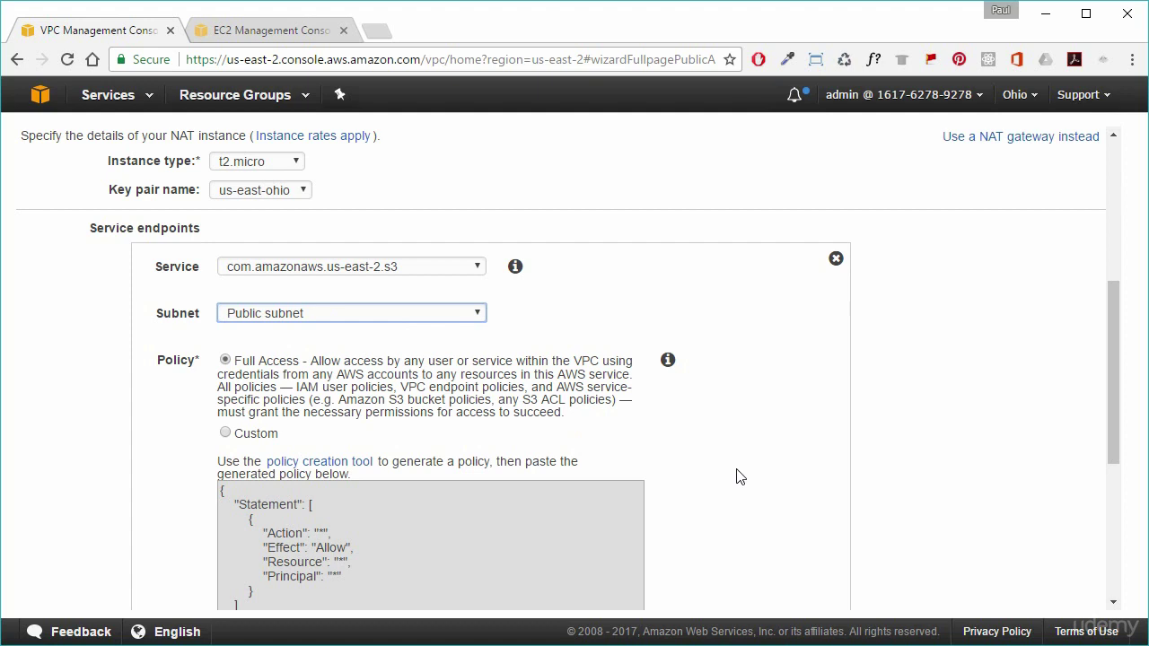
Review the endpoint's access policy and remaining settings, then create the VPC and return to the VPC list
{"action": "scroll", "coordinate": [736, 476], "scroll_direction": "down", "scroll_amount": 1}
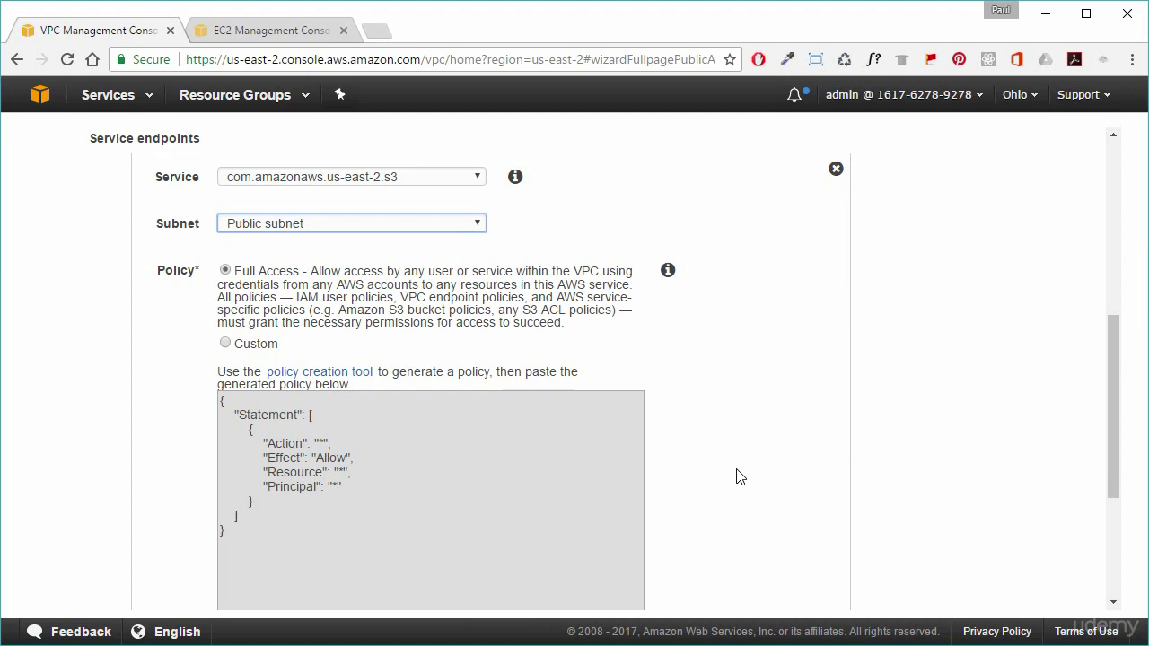
{"action": "scroll", "coordinate": [736, 476], "scroll_direction": "down", "scroll_amount": 2}
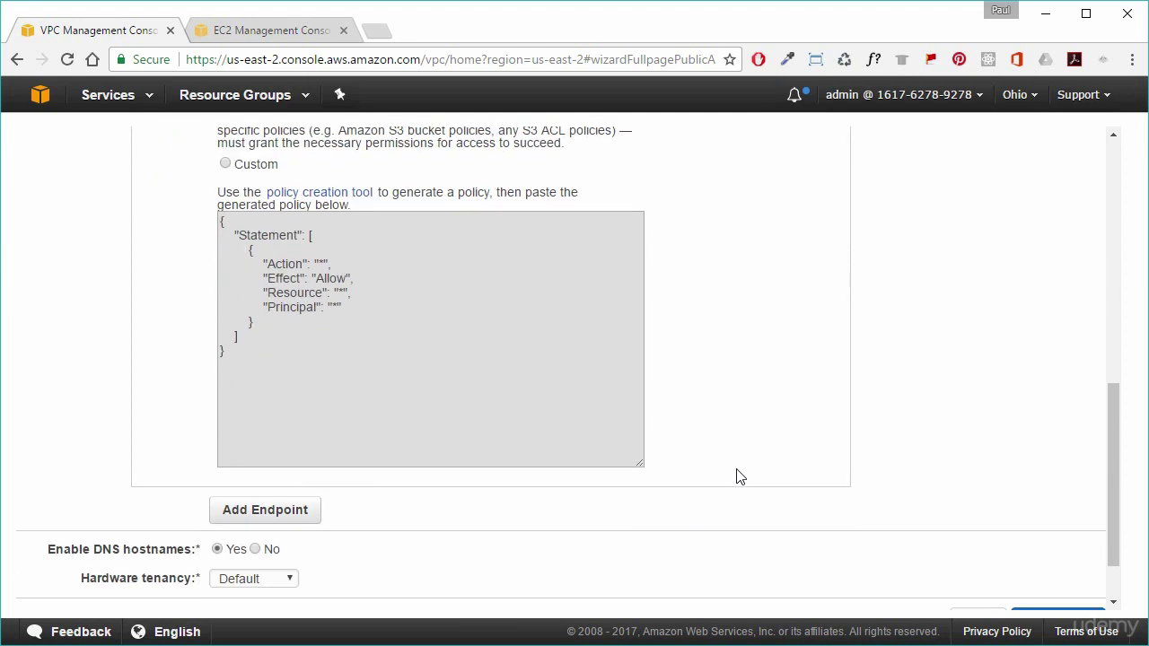
{"action": "scroll", "coordinate": [736, 477], "scroll_direction": "up", "scroll_amount": 2}
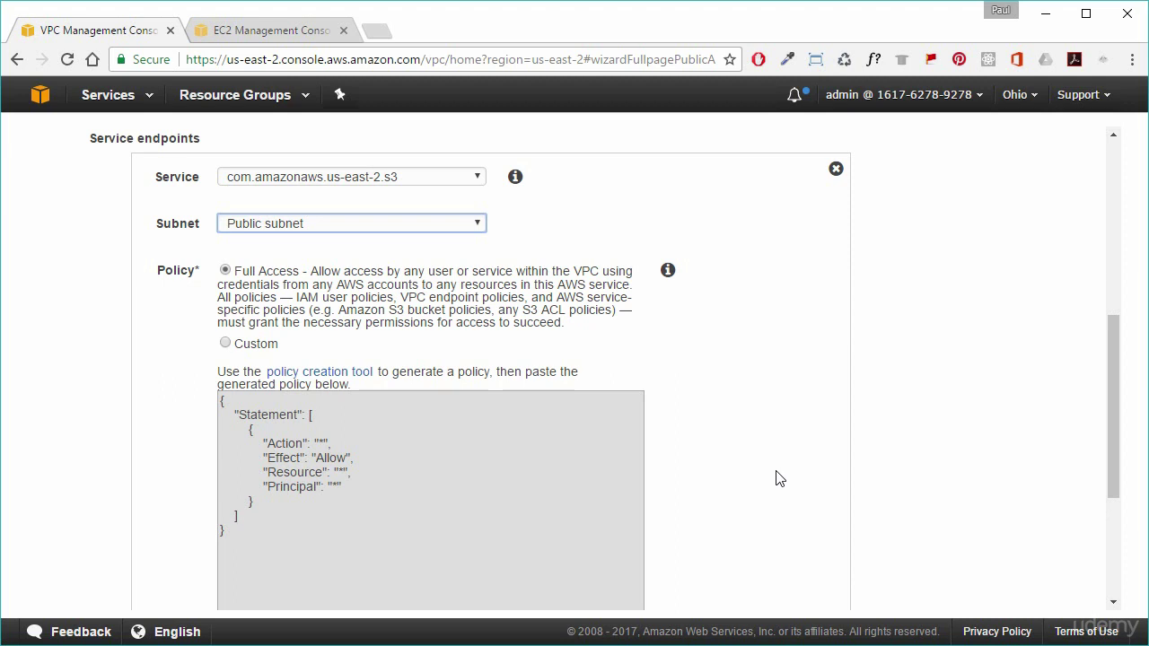
{"action": "scroll", "coordinate": [912, 443], "scroll_direction": "down", "scroll_amount": 3}
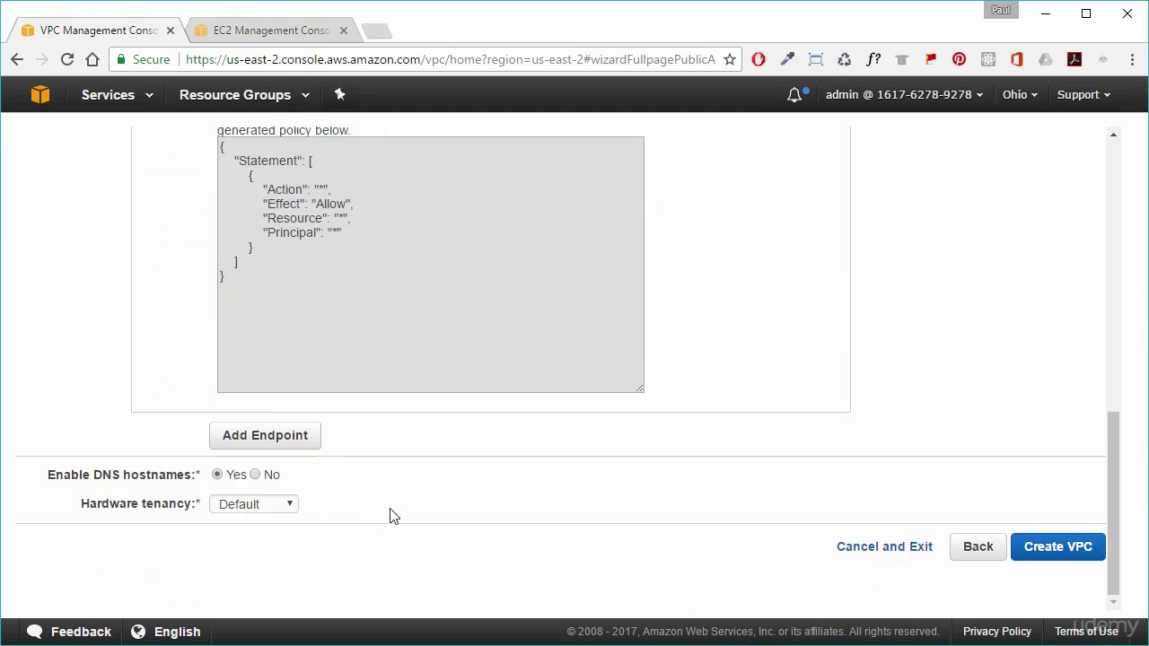
{"action": "left_click", "coordinate": [1059, 554]}
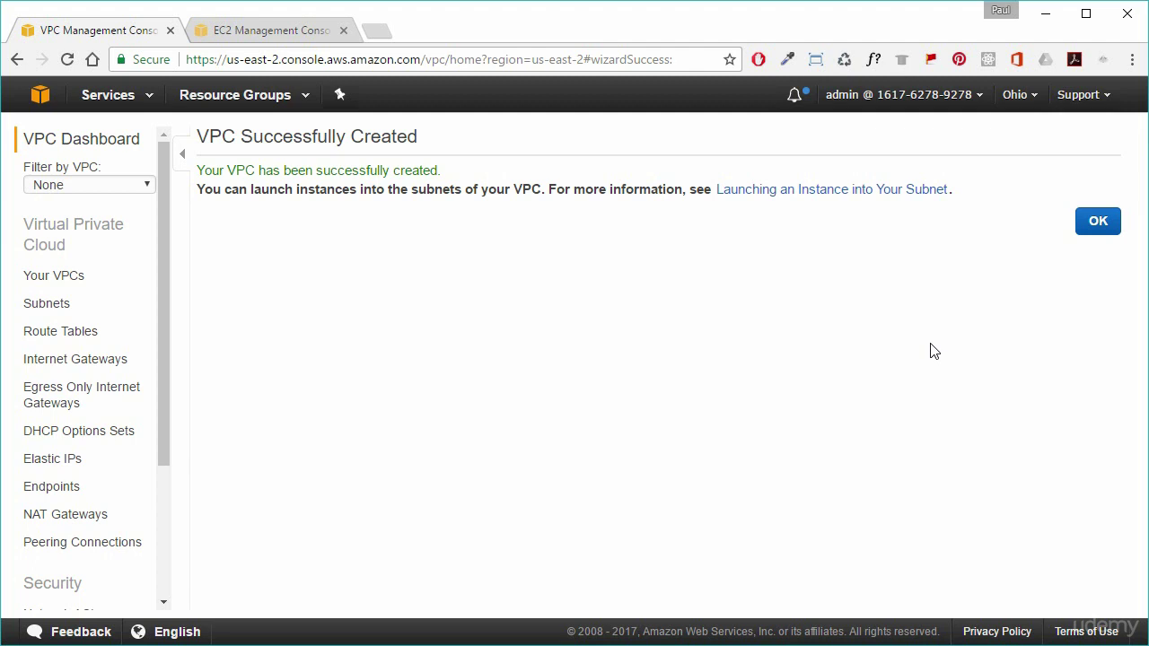
{"action": "left_click", "coordinate": [1095, 223]}
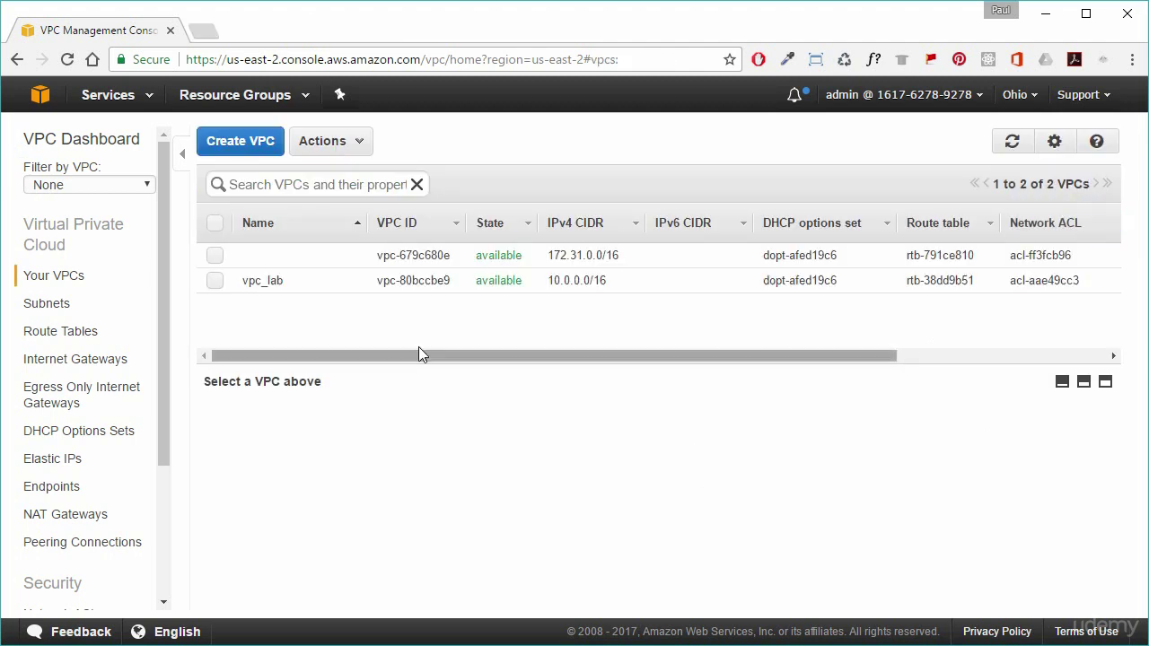
Select vpc_lab in the VPC list and enlarge the details area to view its summary
{"action": "left_click", "coordinate": [215, 281]}
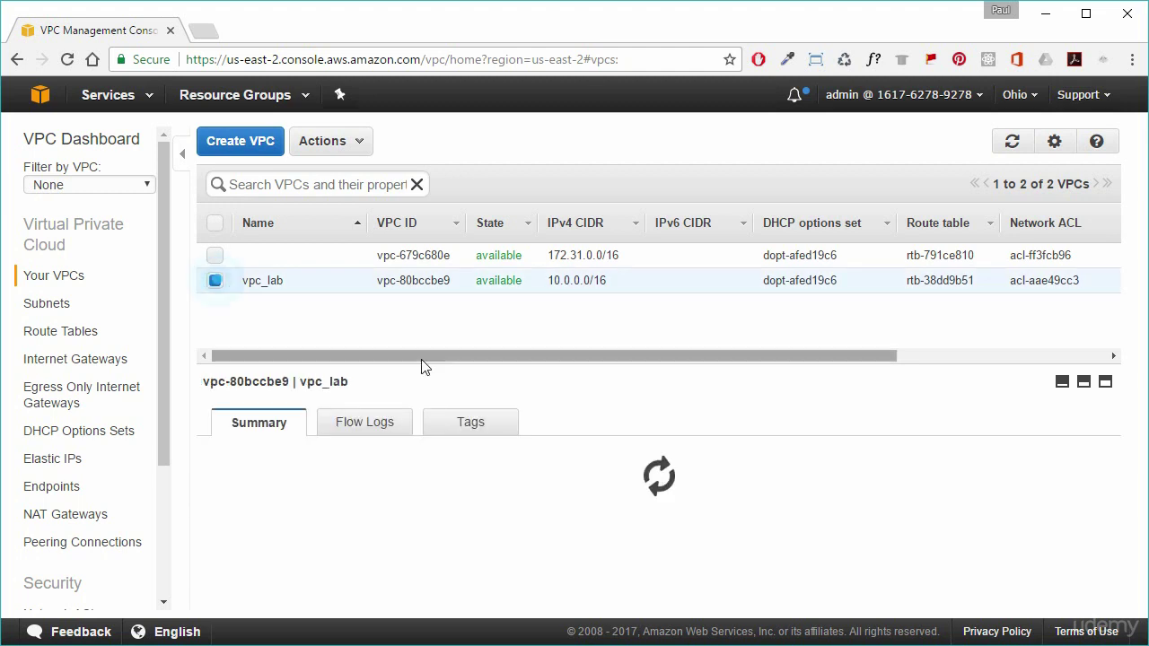
{"action": "left_click", "coordinate": [647, 368]}
{"action": "left_click_drag", "start_coordinate": [641, 348], "coordinate": [641, 332]}
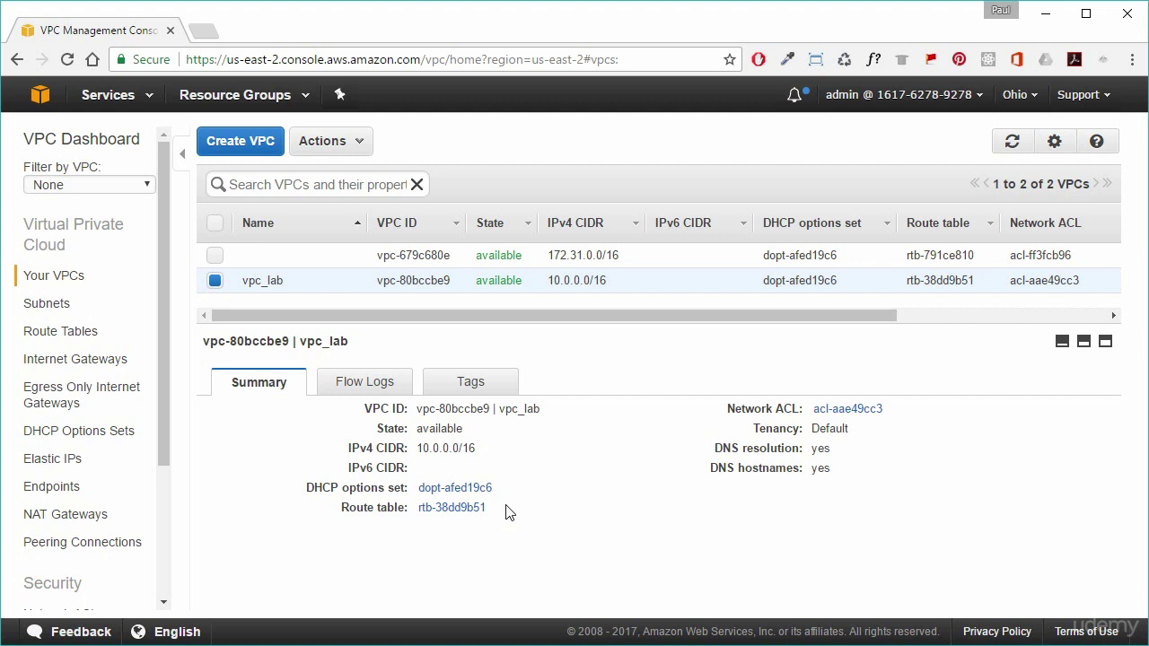
Open vpc_lab's route table and examine its routes, highlighting the network interface targeted by the 0.0.0.0/0 route
{"action": "left_click", "coordinate": [469, 508]}
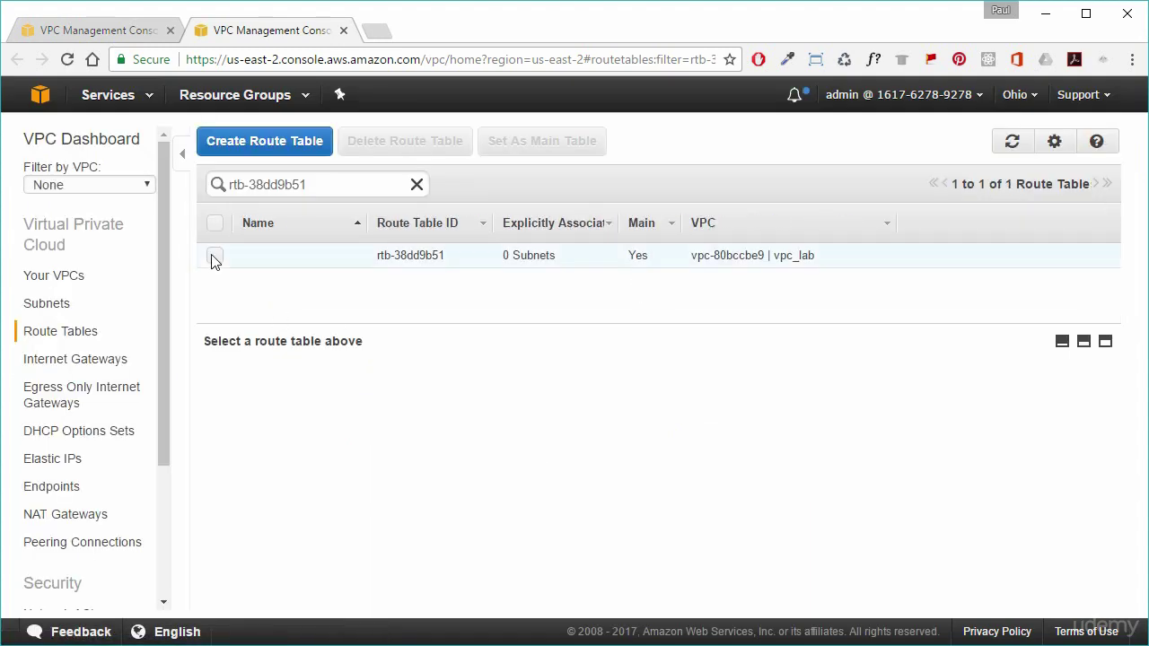
{"action": "left_click", "coordinate": [212, 258]}
{"action": "left_click", "coordinate": [366, 390]}
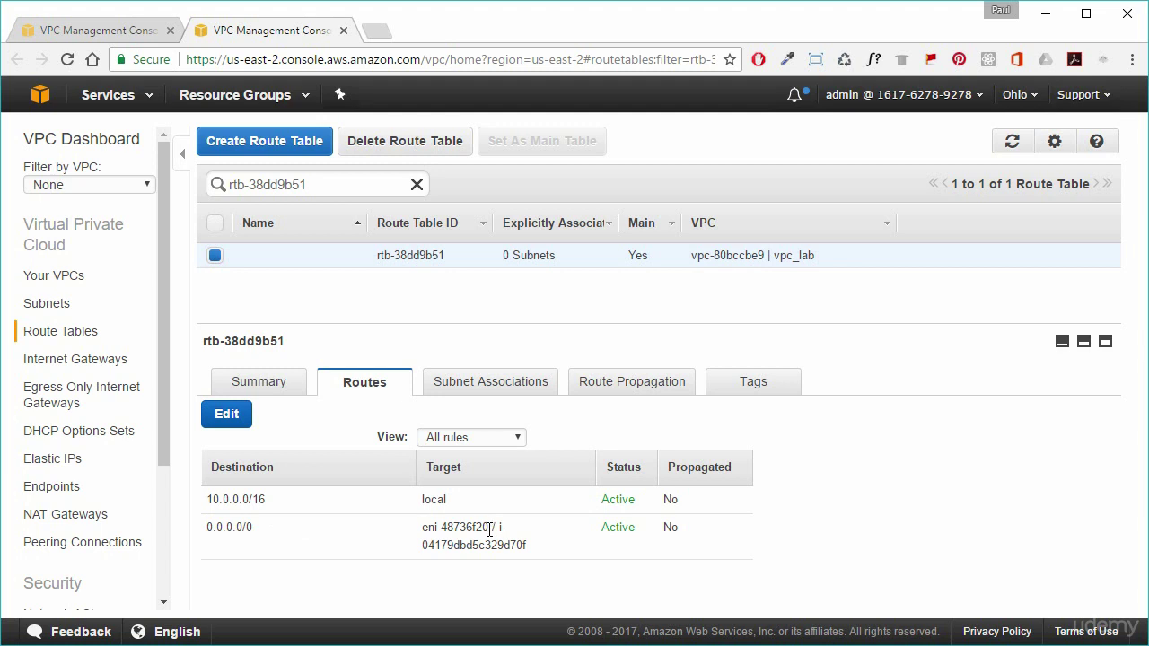
{"action": "left_click_drag", "start_coordinate": [489, 529], "coordinate": [423, 531]}
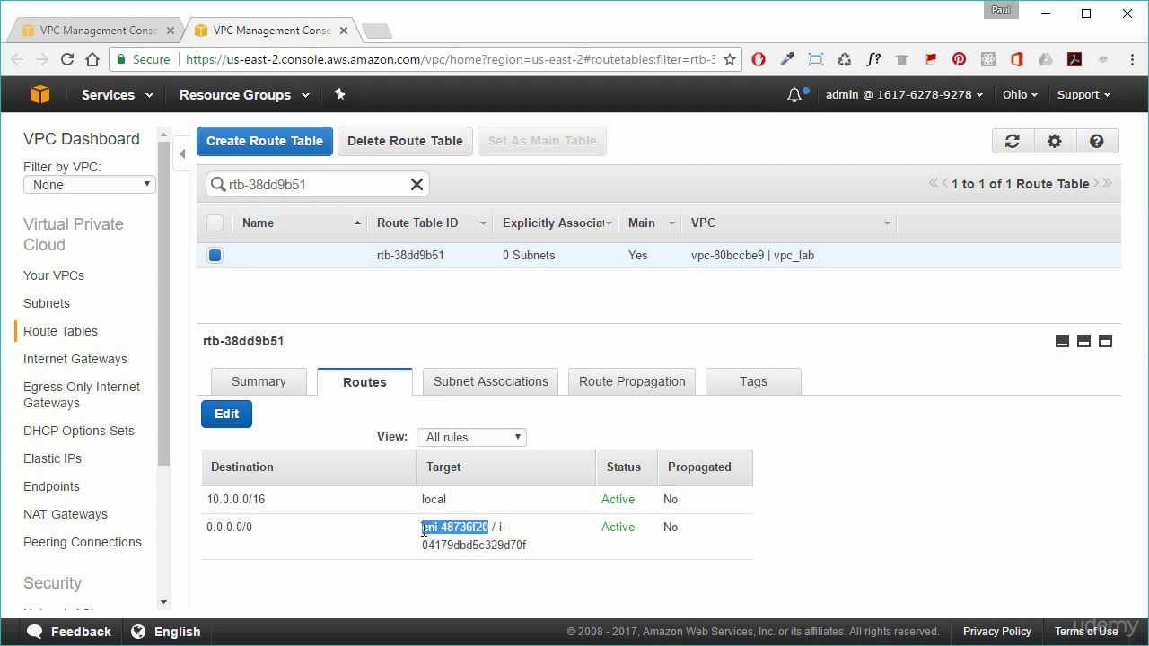
{"action": "left_click", "coordinate": [845, 540]}
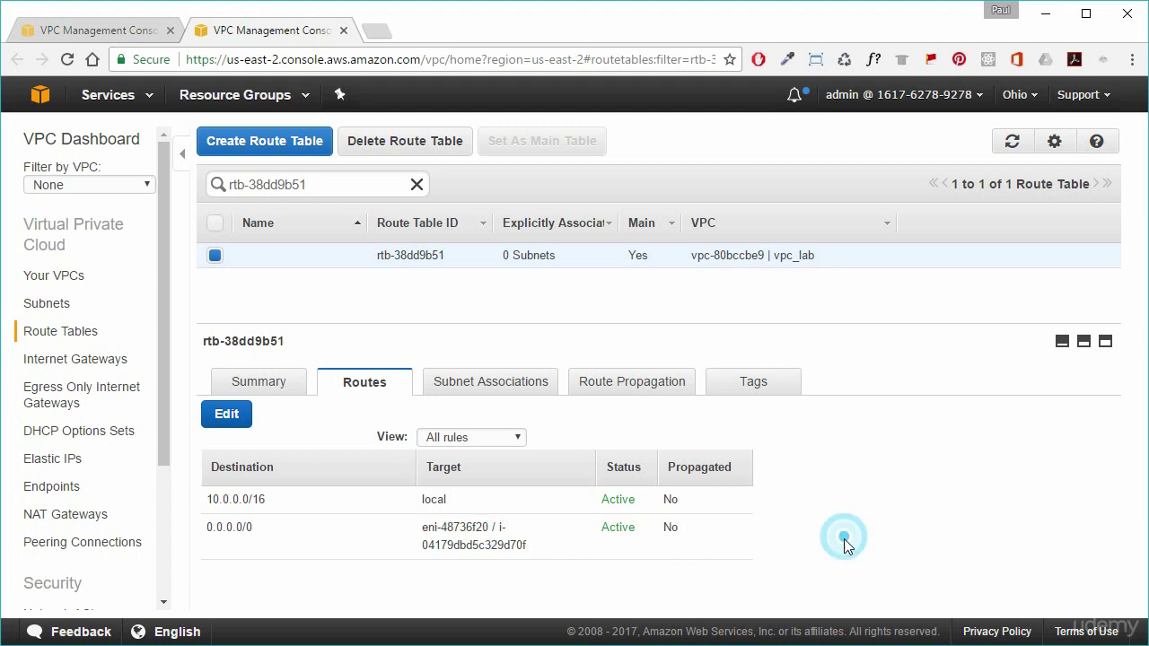
Open the EC2 console in a new browser tab and list the running instances
{"action": "left_click", "coordinate": [149, 94]}
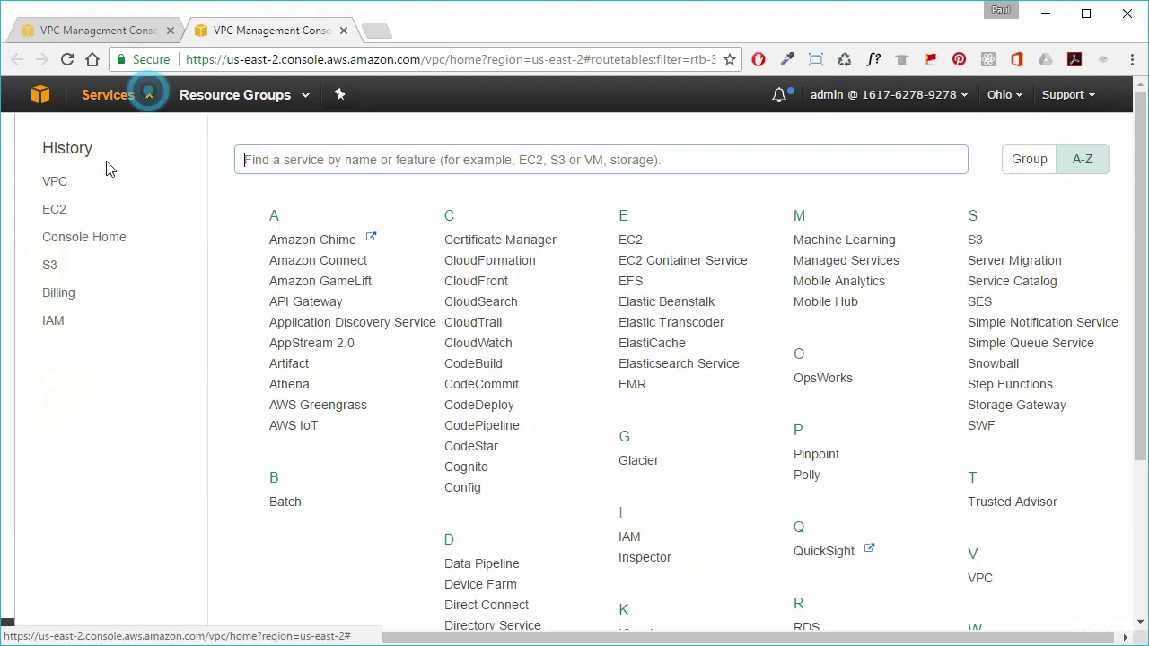
{"action": "right_click", "coordinate": [52, 209]}
{"action": "left_click", "coordinate": [97, 223]}
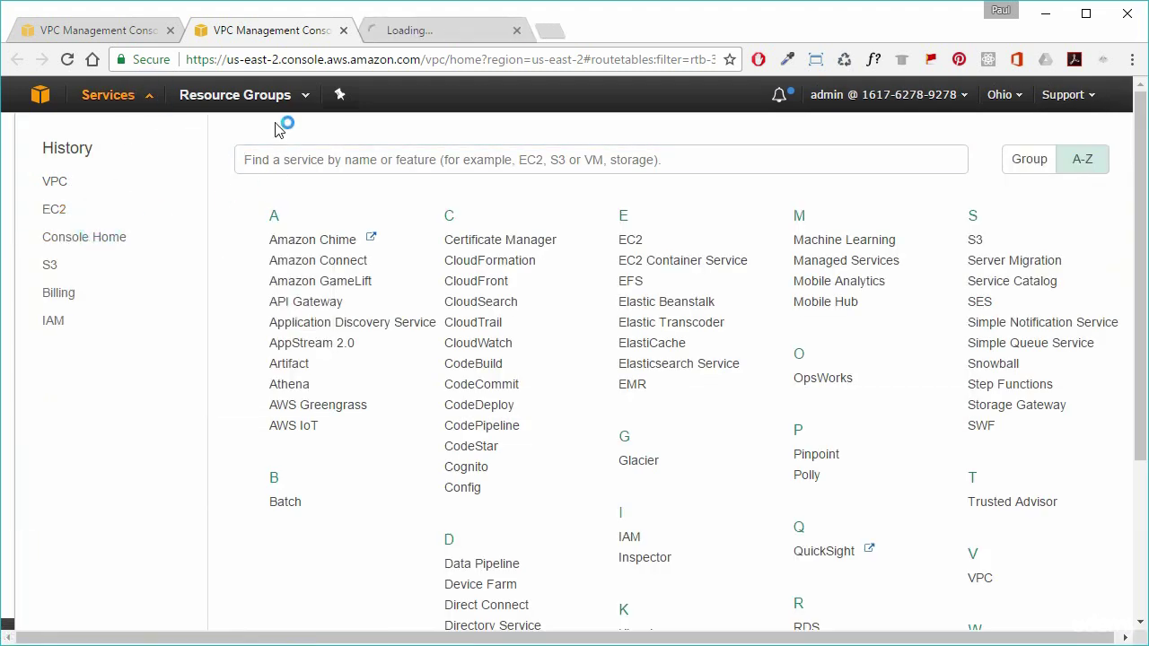
{"action": "left_click", "coordinate": [7, 395]}
{"action": "left_click", "coordinate": [437, 34]}
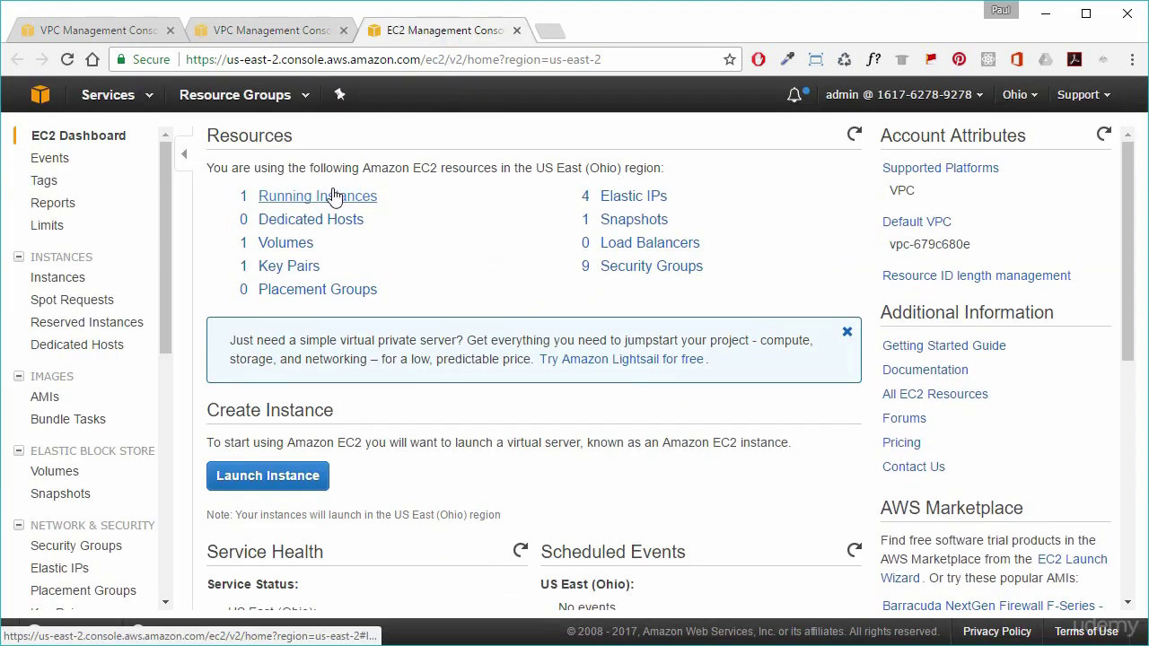
{"action": "left_click", "coordinate": [333, 195]}
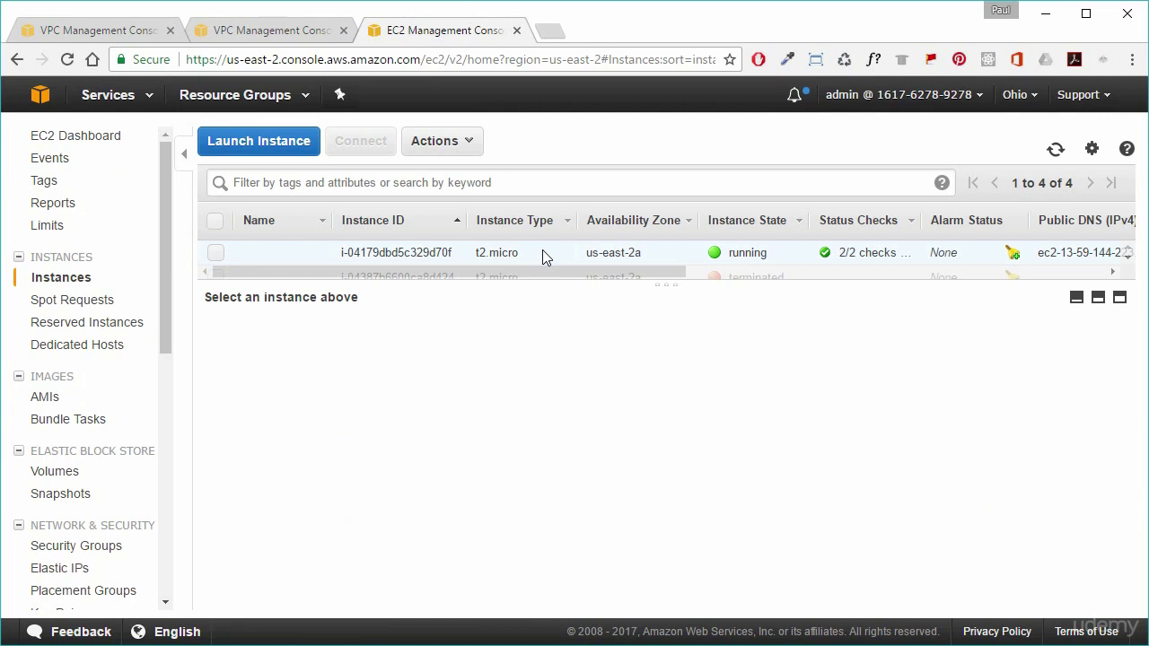
Inspect the running t2.micro instance's description and check the interface ID of its eth0 network interface
{"action": "left_click", "coordinate": [215, 254]}
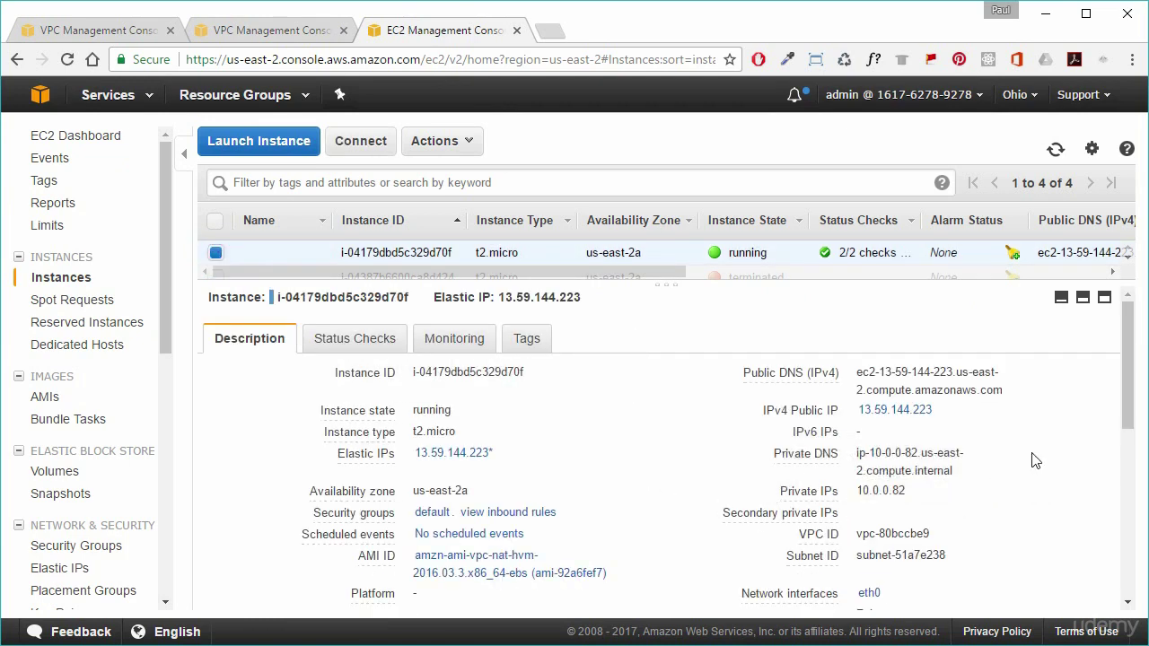
{"action": "scroll", "coordinate": [1120, 398], "scroll_direction": "down", "scroll_amount": 1}
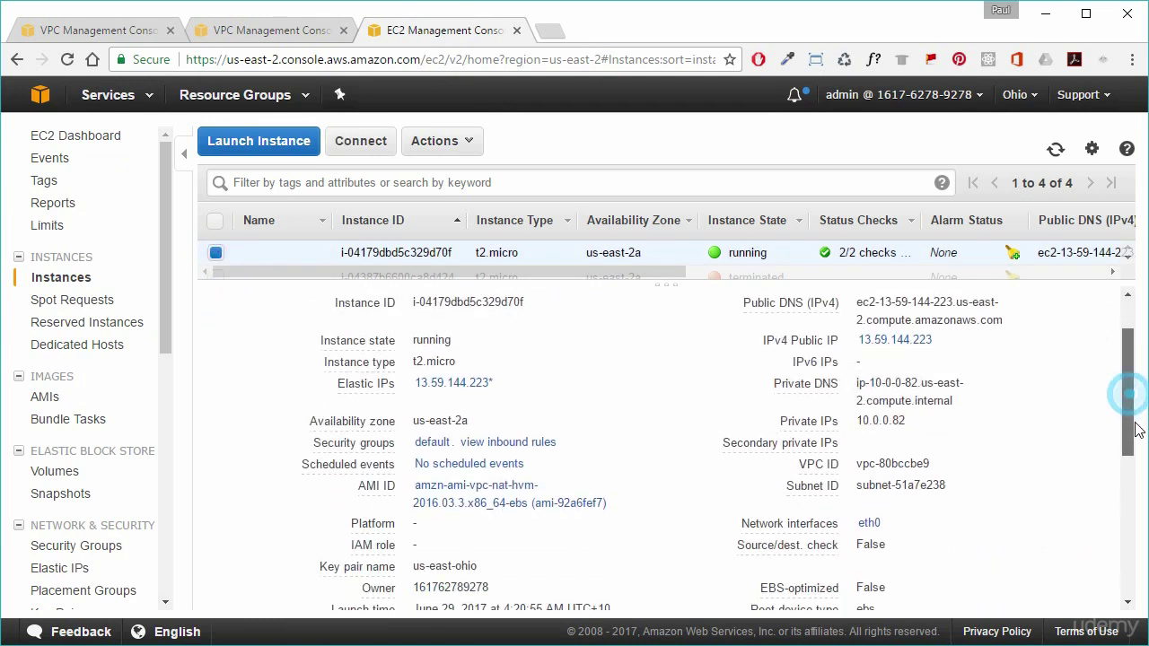
{"action": "left_click", "coordinate": [869, 524]}
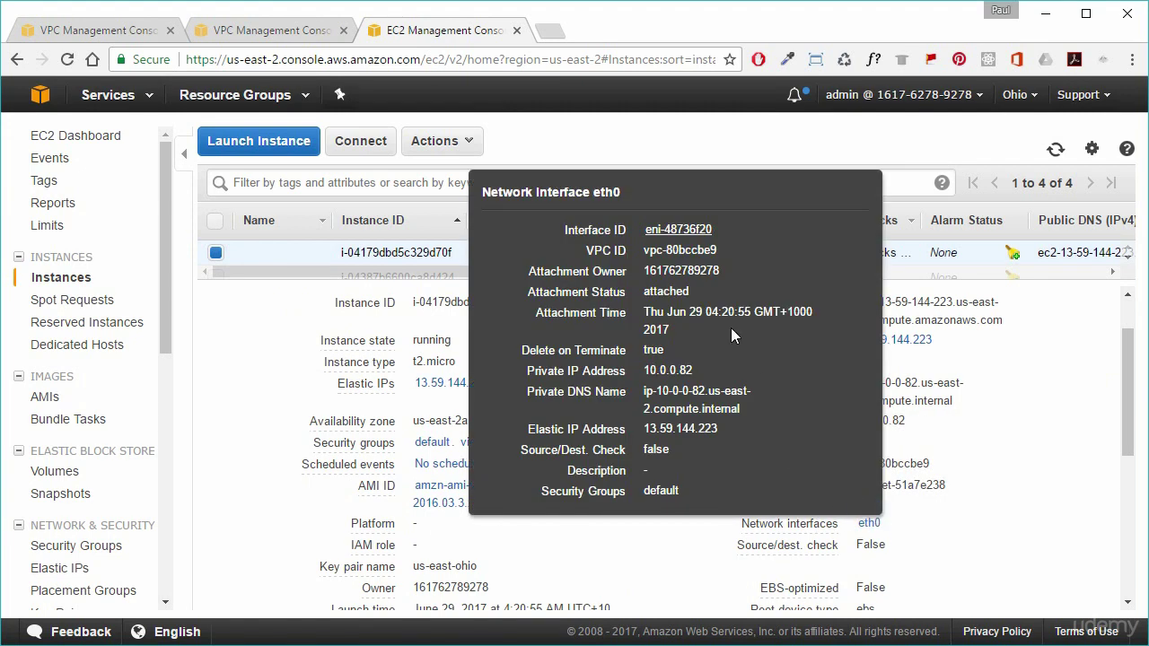
{"action": "left_click_drag", "start_coordinate": [729, 229], "coordinate": [642, 235]}
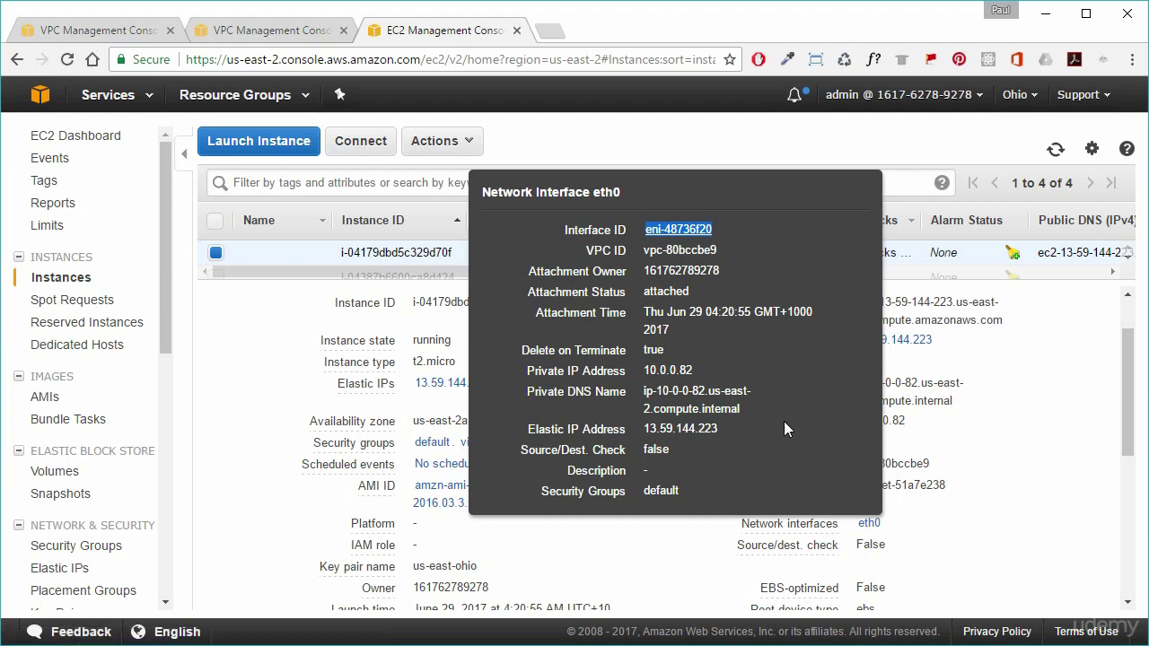
{"action": "left_click", "coordinate": [994, 423]}
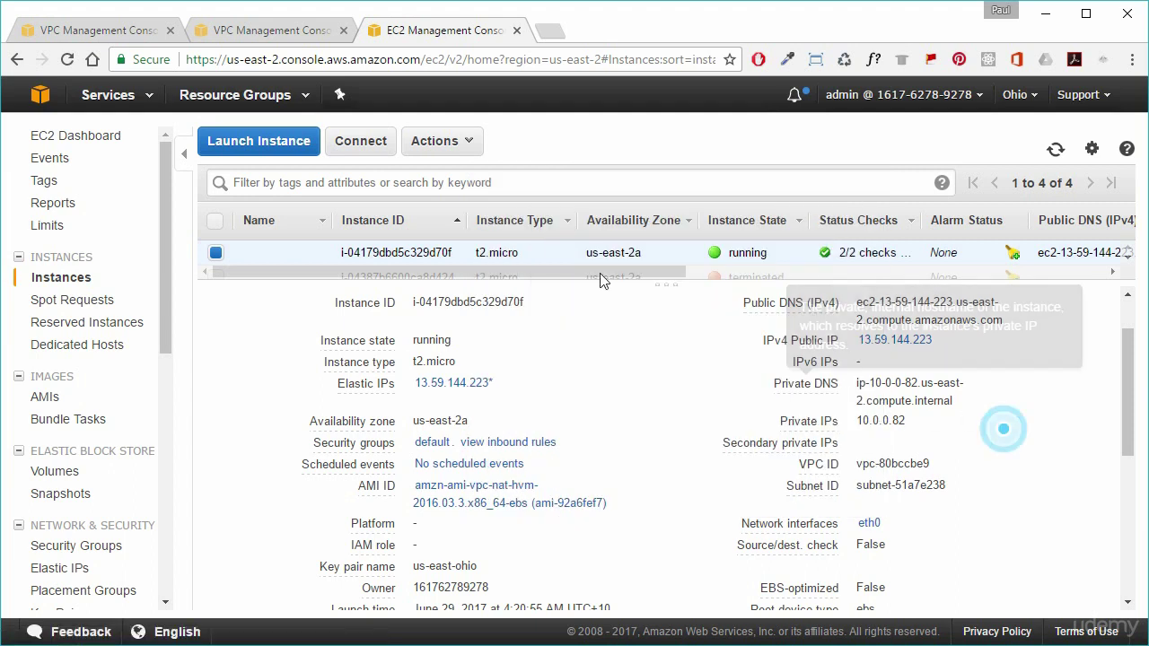
Return to vpc_lab's route table, compare the 0.0.0.0/0 route's interface target, and view the table's subnet associations
{"action": "left_click", "coordinate": [251, 36]}
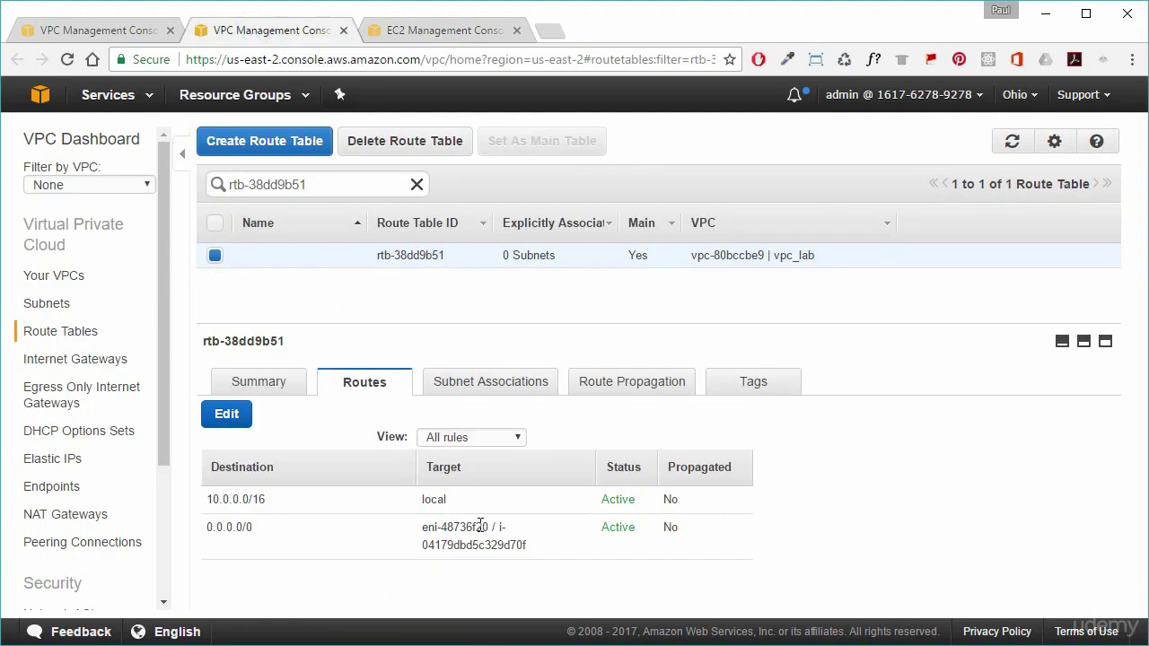
{"action": "left_click_drag", "start_coordinate": [423, 527], "coordinate": [490, 526]}
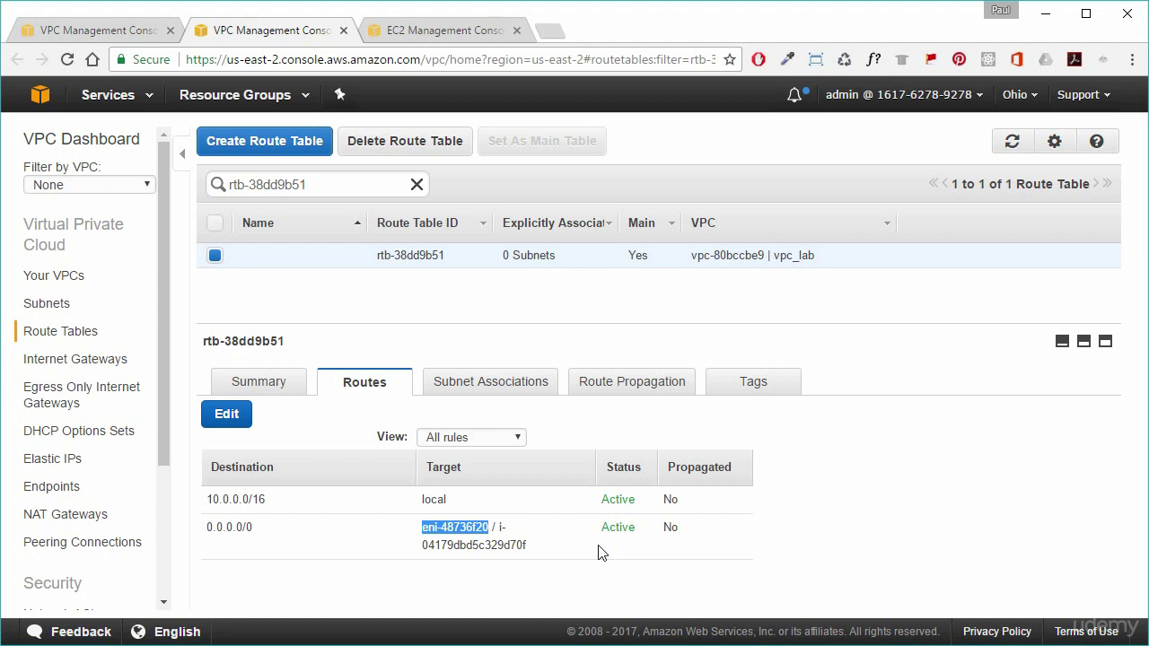
{"action": "left_click", "coordinate": [474, 396]}
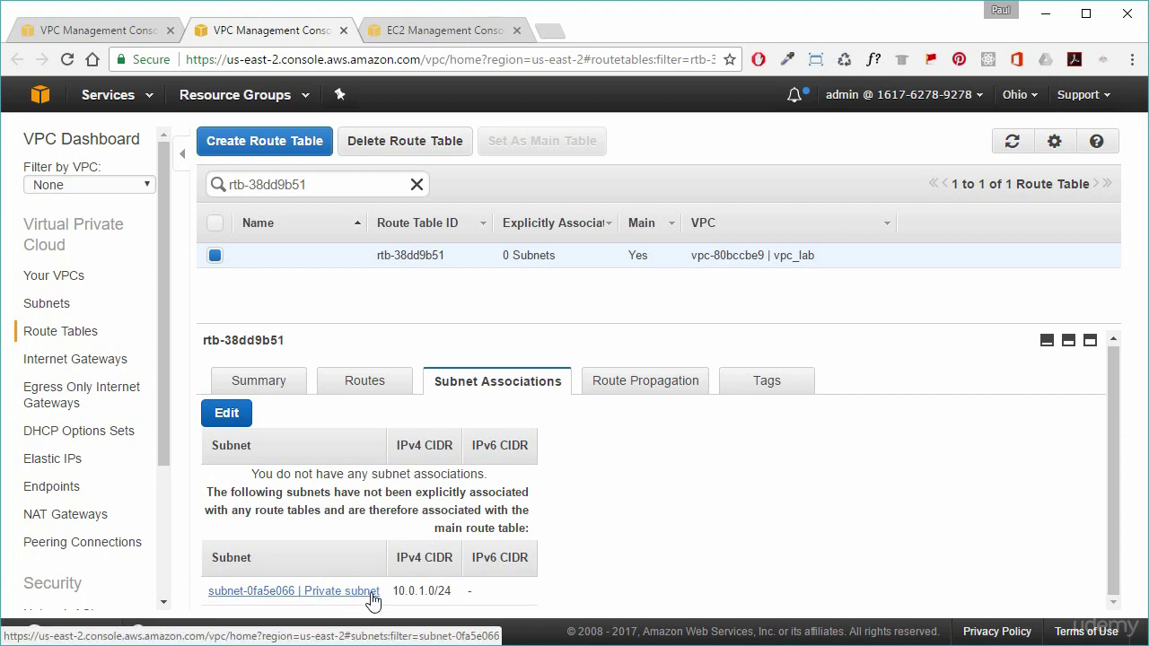
Close the route table's browser tab, open vpc_lab's network ACL and view its inbound rules
{"action": "left_click", "coordinate": [718, 462]}
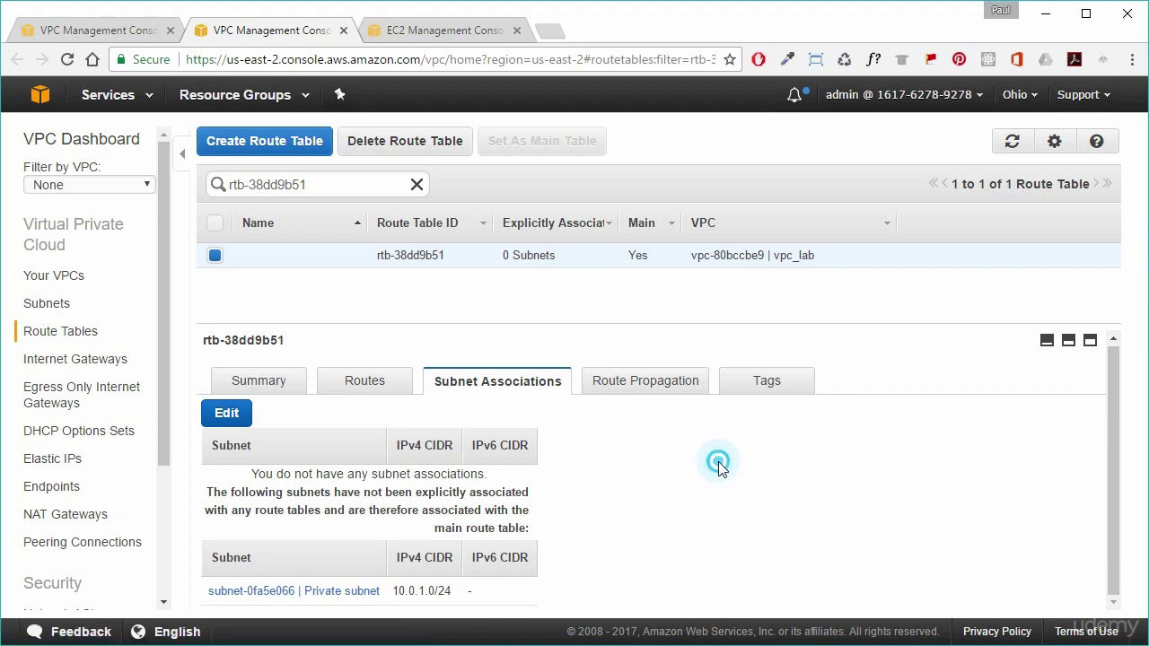
{"action": "left_click", "coordinate": [343, 30]}
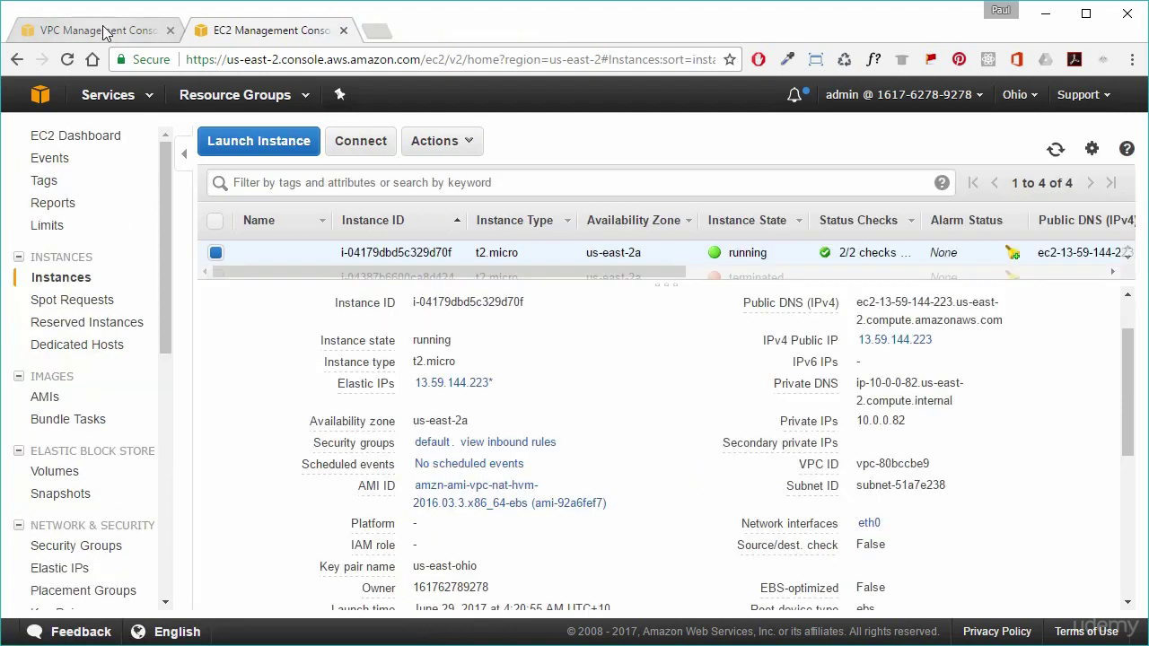
{"action": "left_click", "coordinate": [106, 30]}
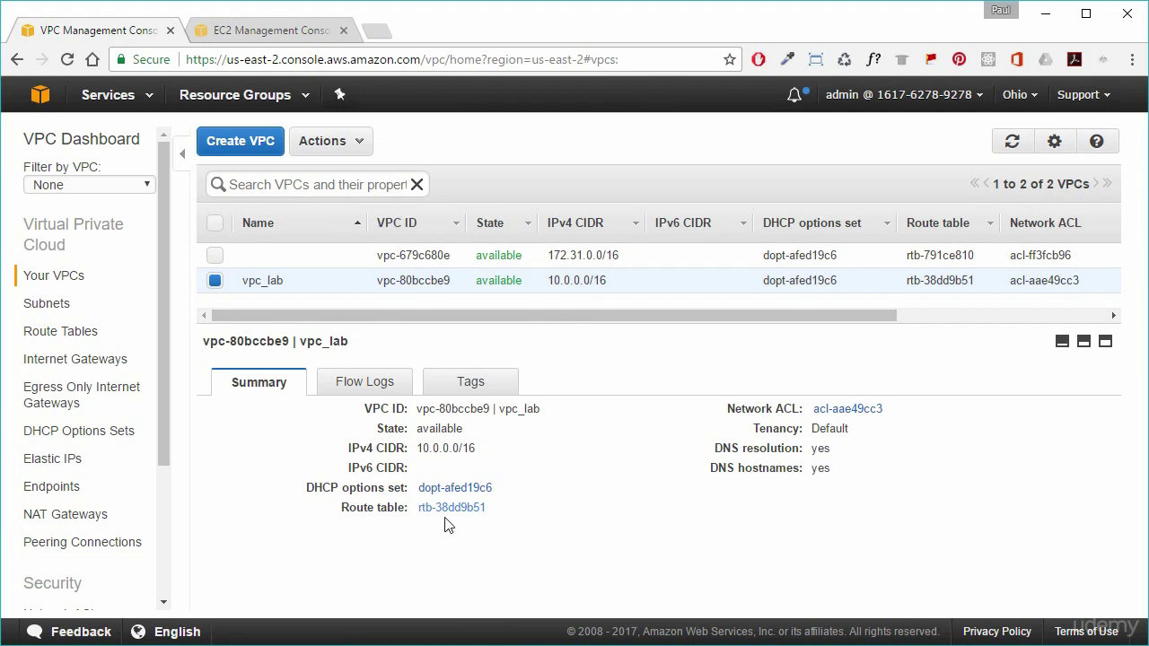
{"action": "left_click", "coordinate": [840, 414]}
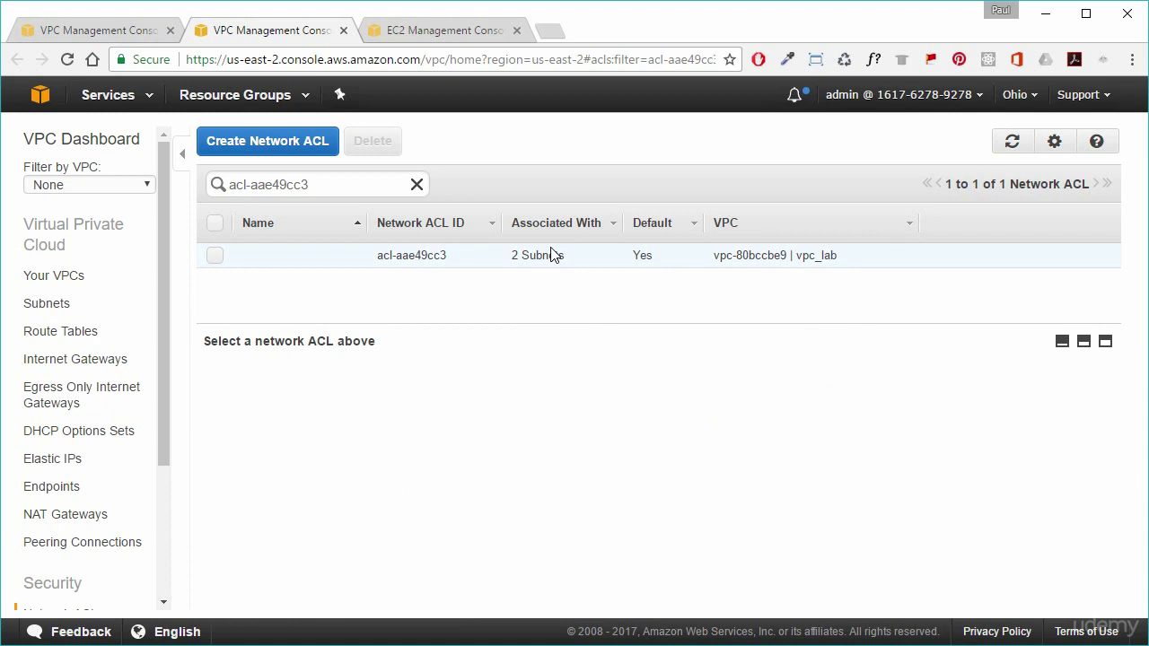
{"action": "left_click", "coordinate": [214, 257]}
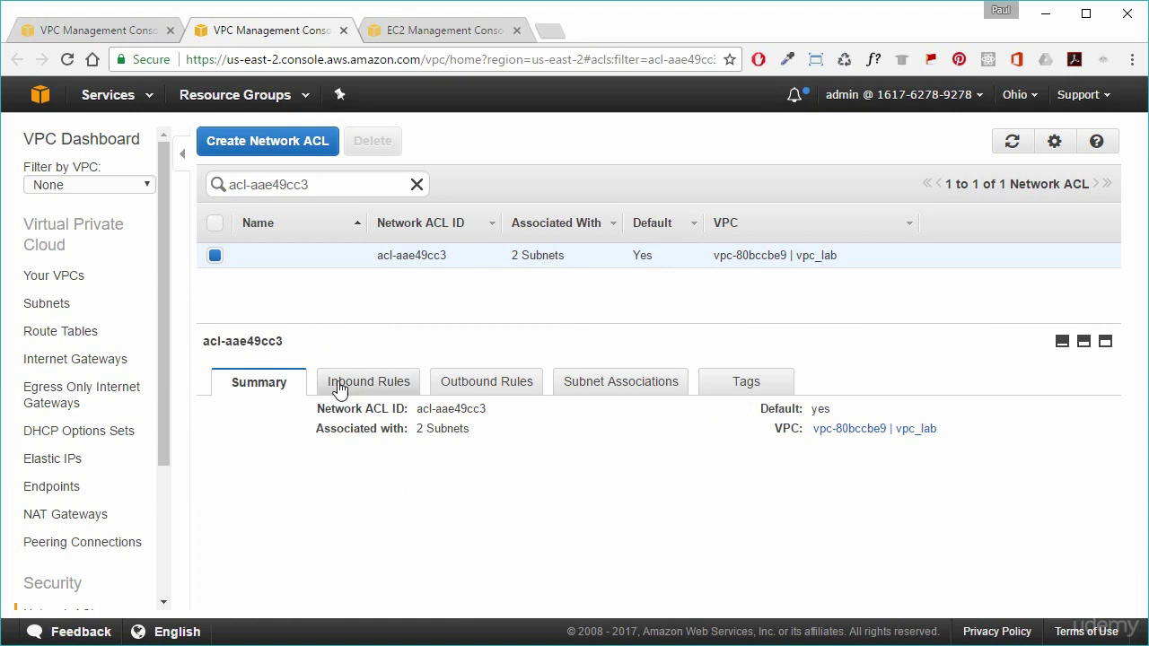
{"action": "left_click", "coordinate": [406, 386]}
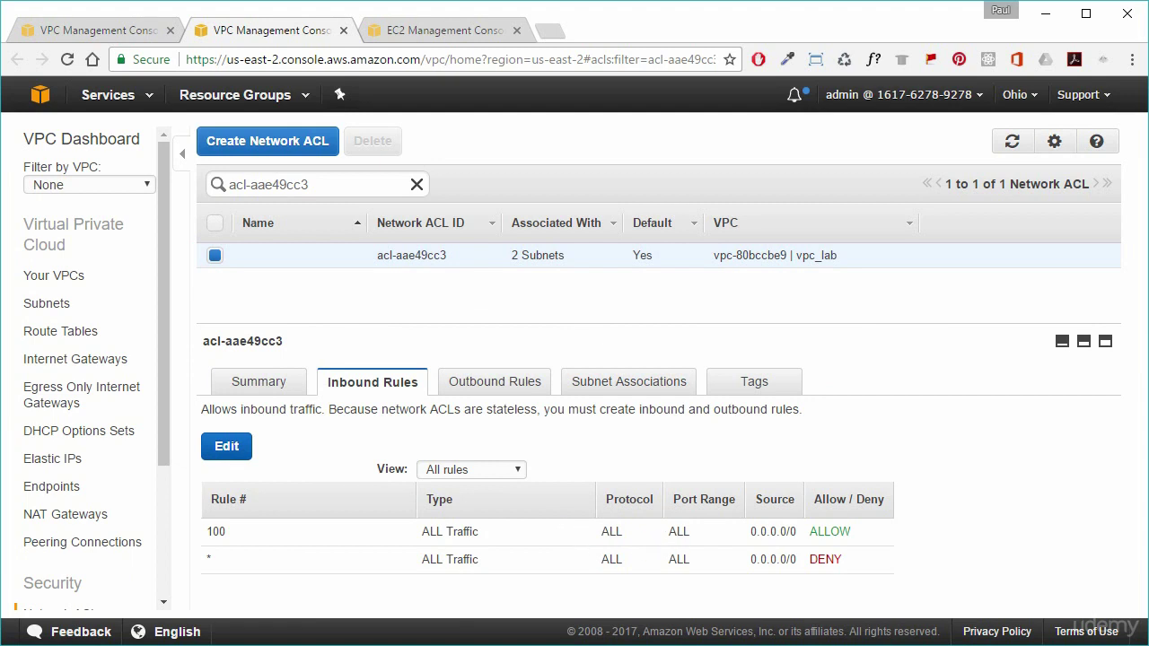
Change the type of the network ACL's inbound rule 100 to HTTP (80) and save the rule
{"action": "left_click", "coordinate": [230, 448]}
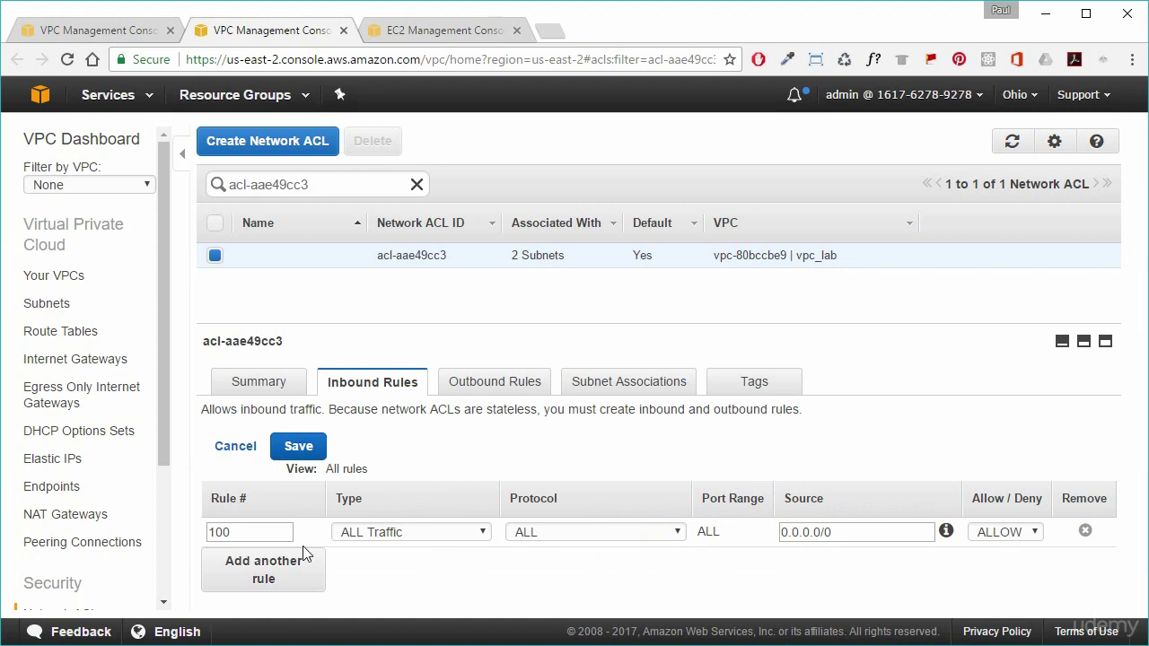
{"action": "left_click", "coordinate": [485, 533]}
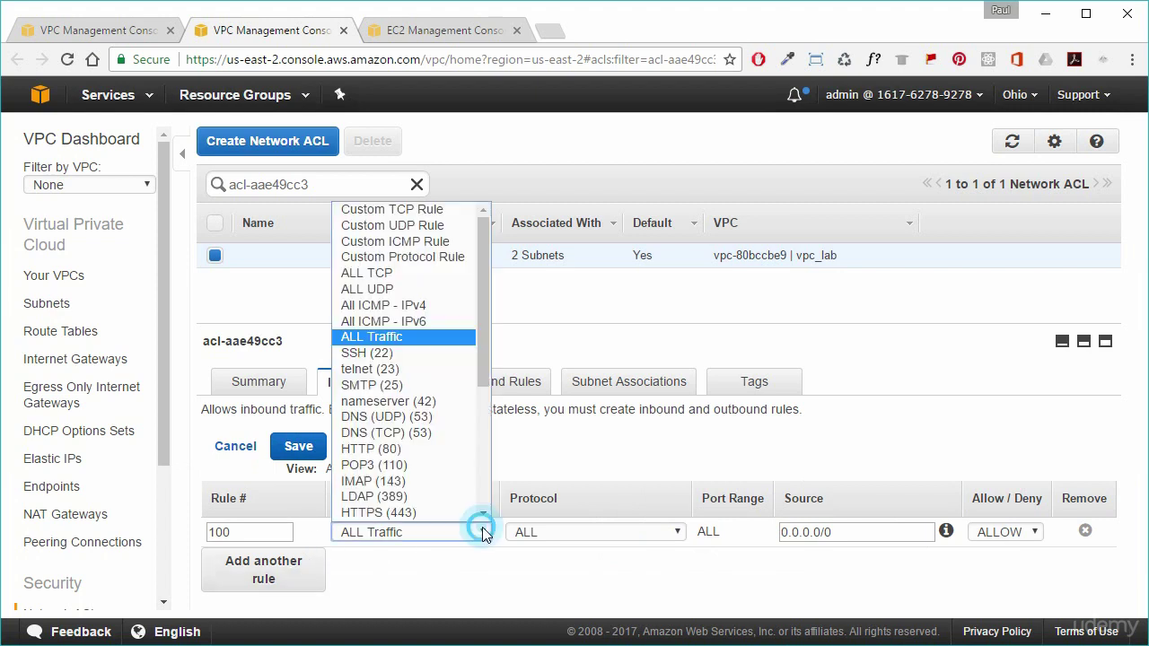
{"action": "left_click", "coordinate": [387, 461]}
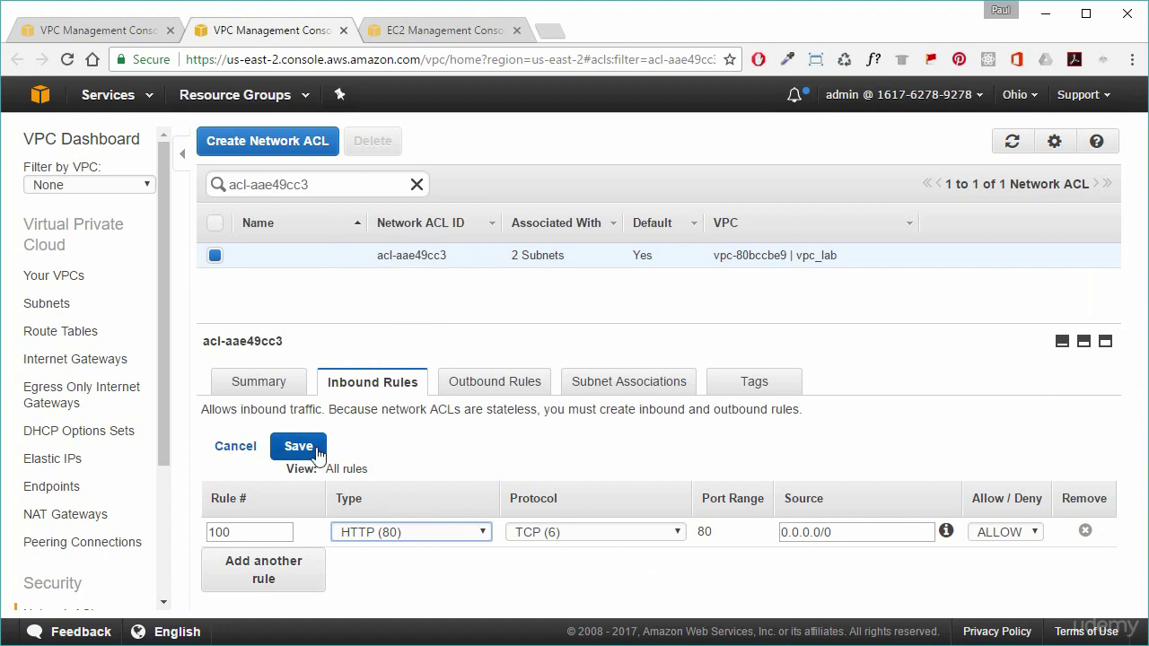
{"action": "left_click", "coordinate": [298, 446]}
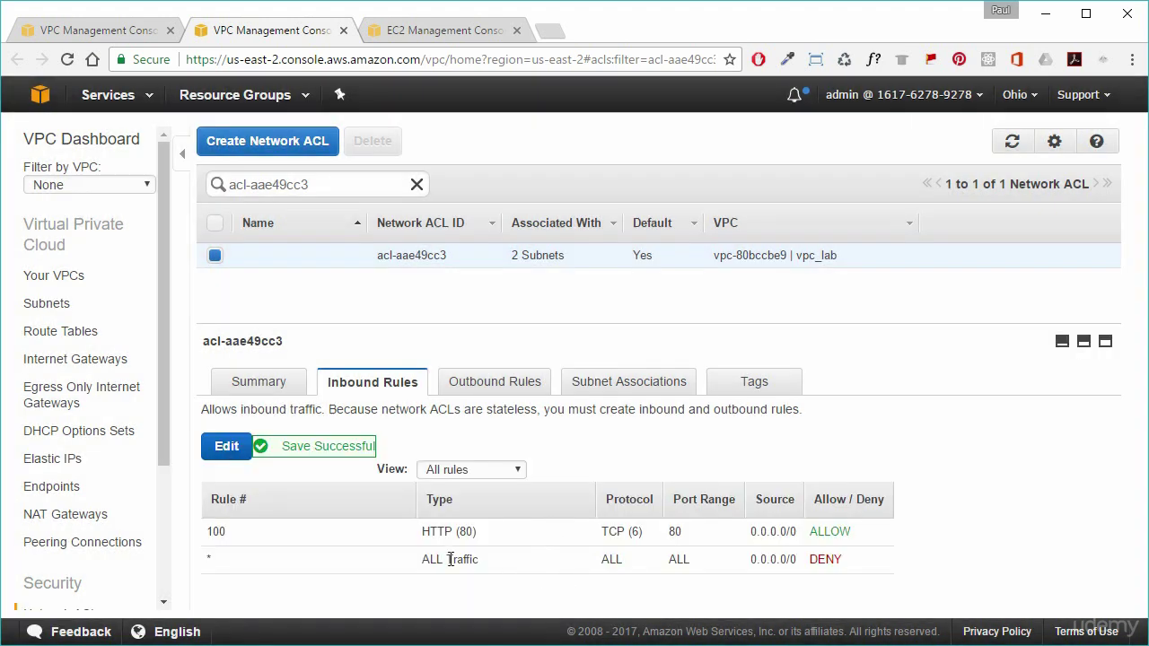
Change the type of the network ACL's outbound rule 100 to HTTP (80) and save the rule
{"action": "left_click", "coordinate": [496, 387]}
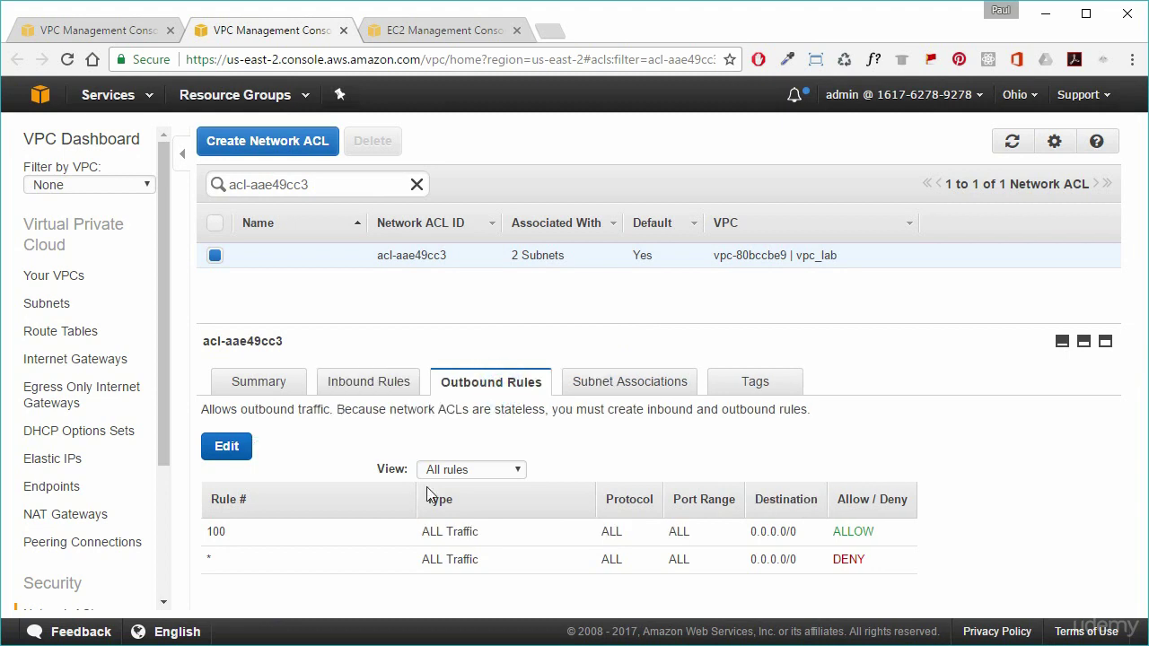
{"action": "left_click", "coordinate": [226, 446]}
{"action": "left_click", "coordinate": [417, 532]}
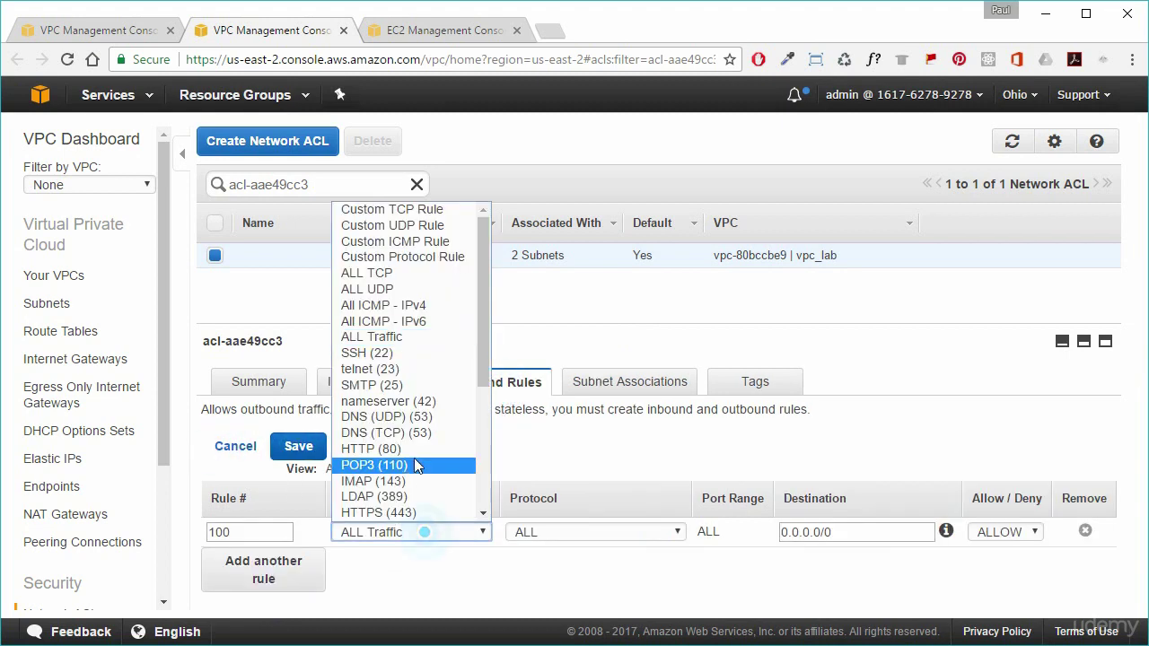
{"action": "left_click", "coordinate": [416, 449]}
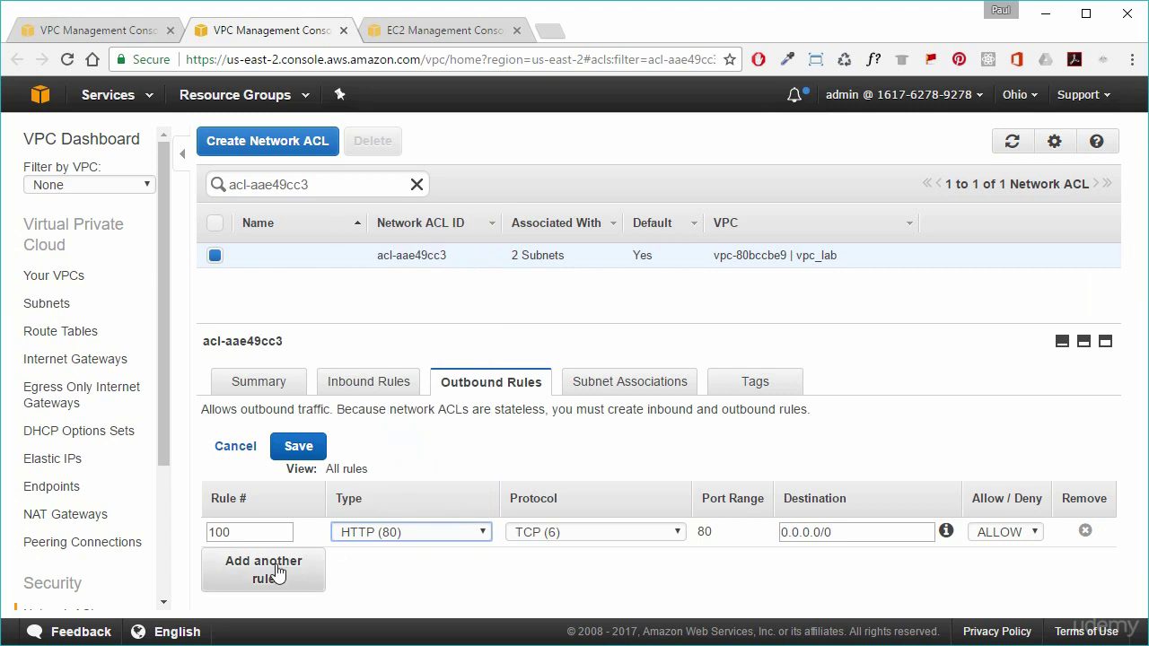
{"action": "left_click", "coordinate": [298, 446]}
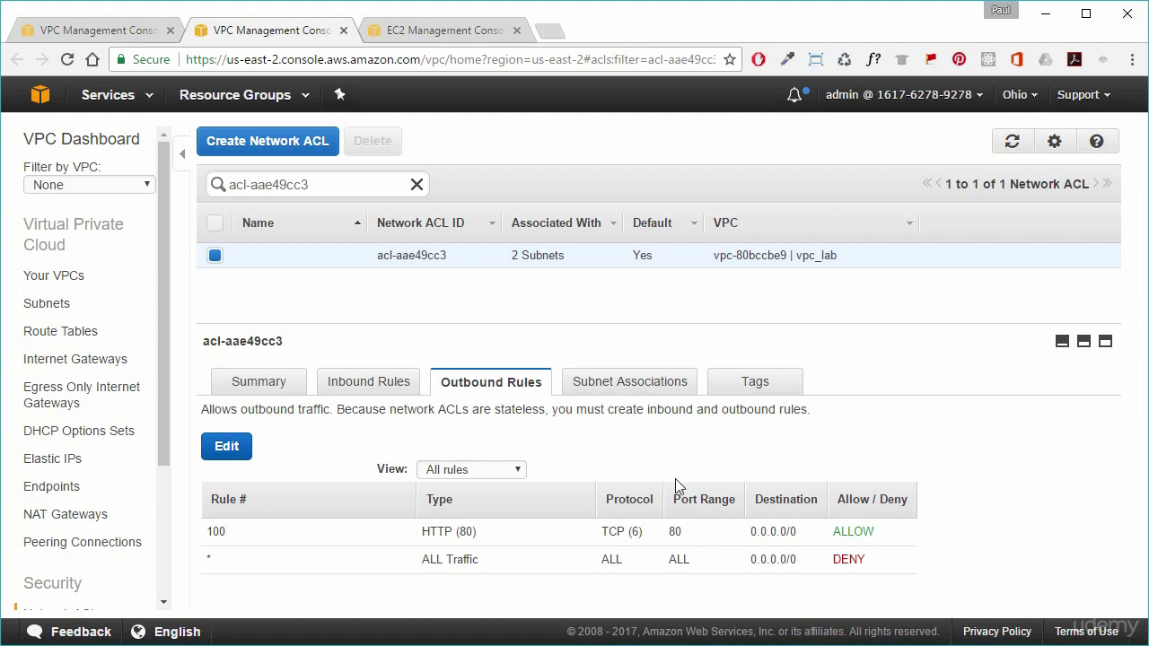
View the subnets associated with the network ACL and return to its summary
{"action": "left_click", "coordinate": [604, 388]}
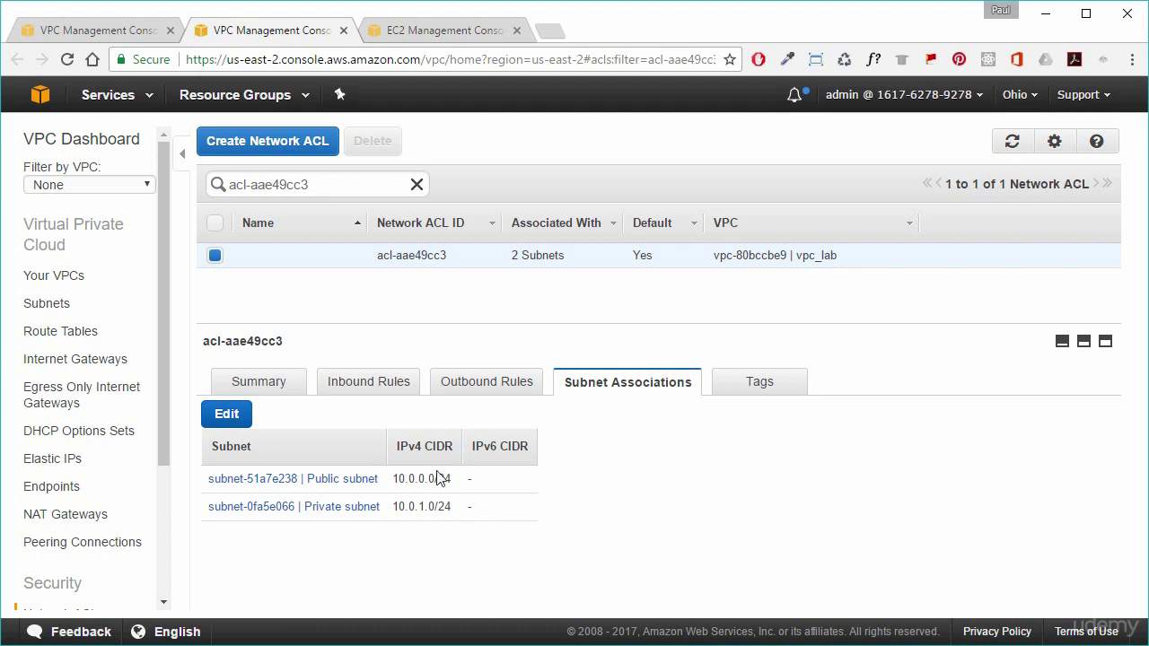
{"action": "left_click", "coordinate": [262, 383]}
Set the type of the network ACL's inbound rule 100 back to ALL Traffic and save the rule
{"action": "left_click", "coordinate": [355, 388]}
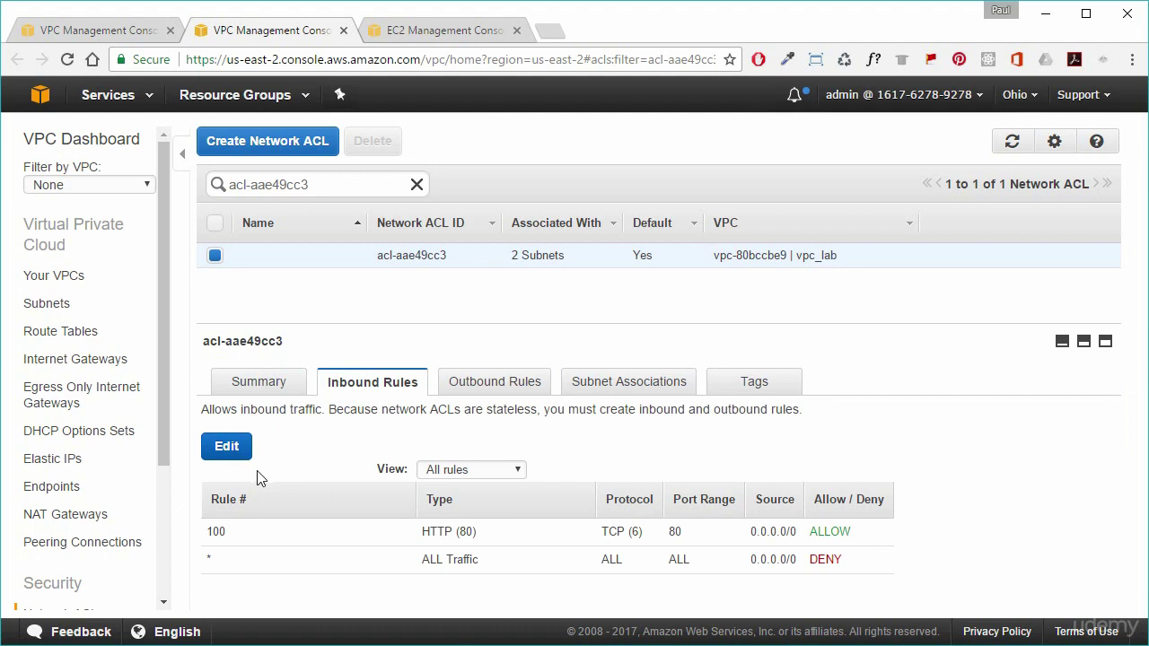
{"action": "left_click", "coordinate": [222, 445]}
{"action": "left_click", "coordinate": [480, 532]}
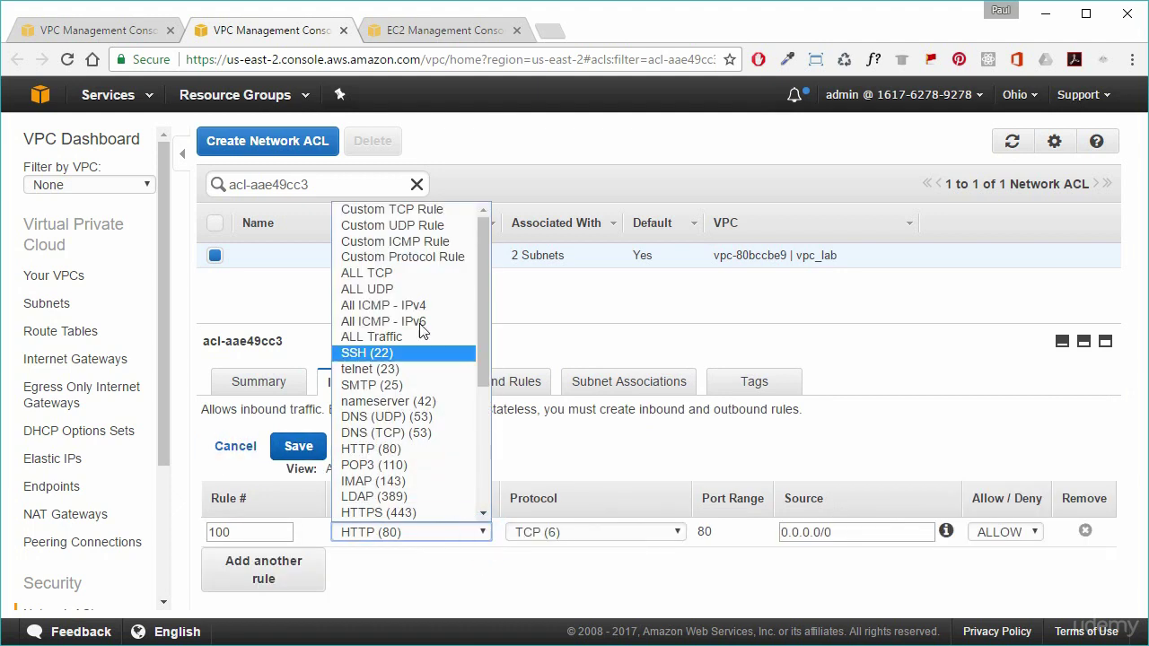
{"action": "left_click", "coordinate": [482, 359]}
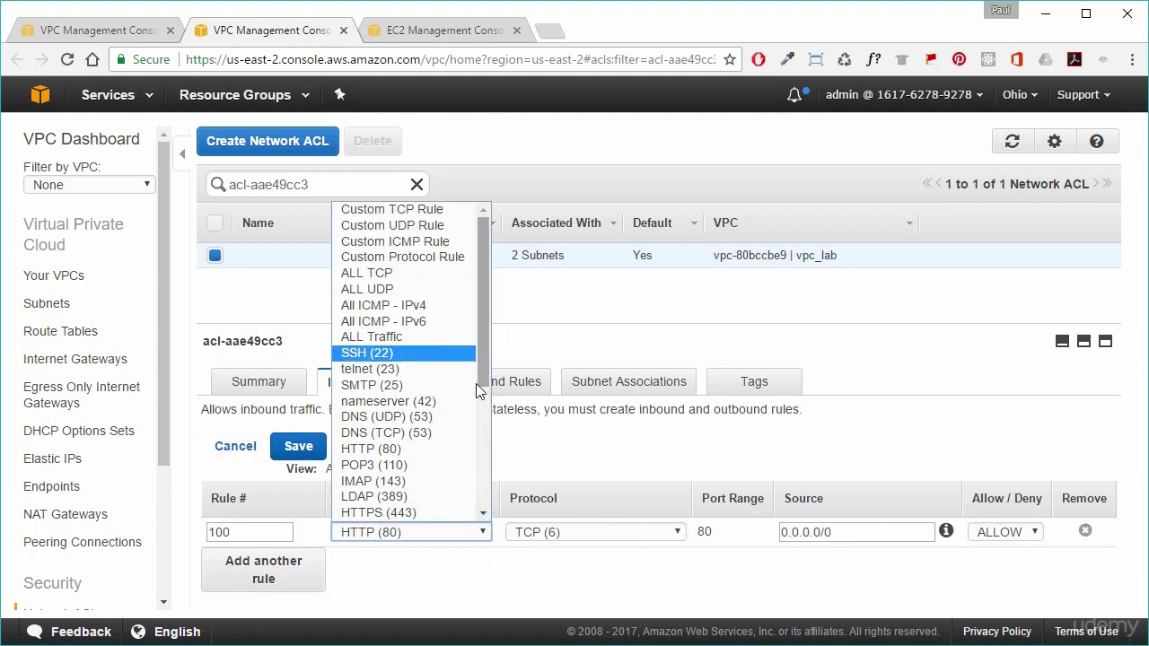
{"action": "left_click", "coordinate": [443, 539]}
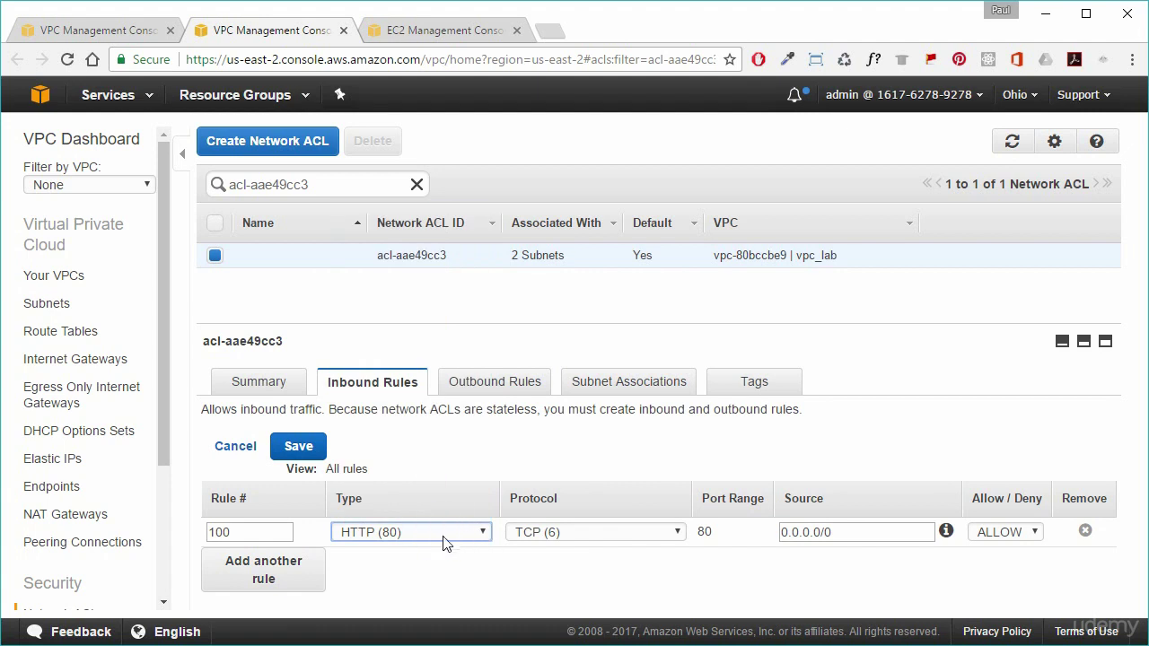
{"action": "left_click", "coordinate": [410, 533]}
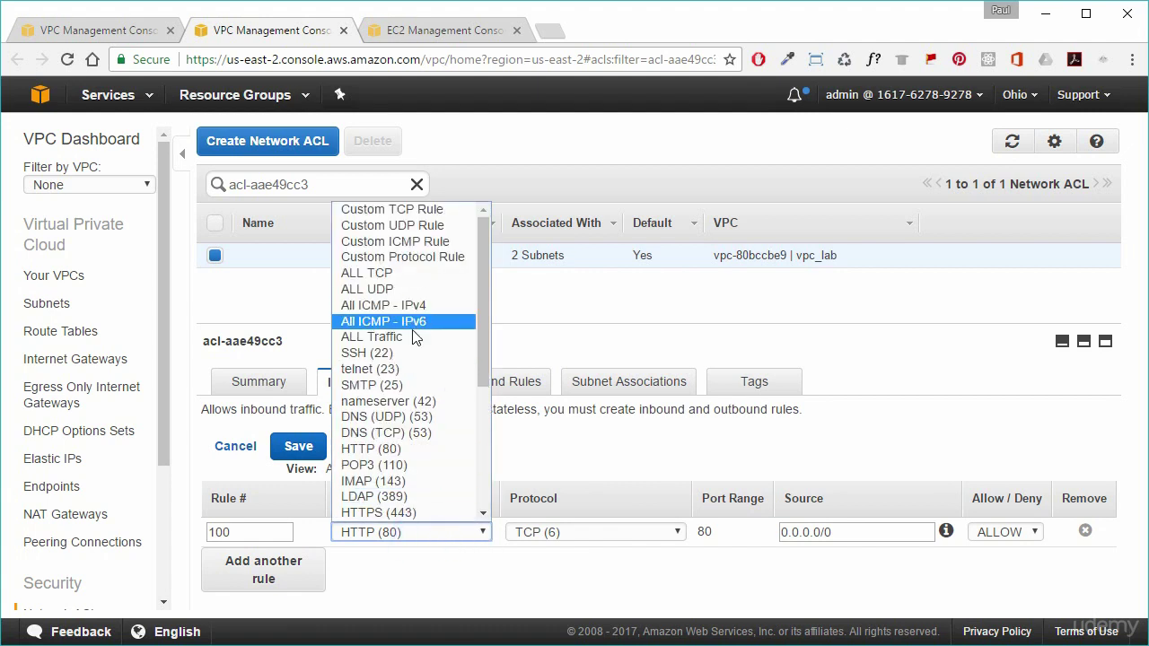
{"action": "left_click", "coordinate": [416, 336]}
{"action": "left_click", "coordinate": [305, 443]}
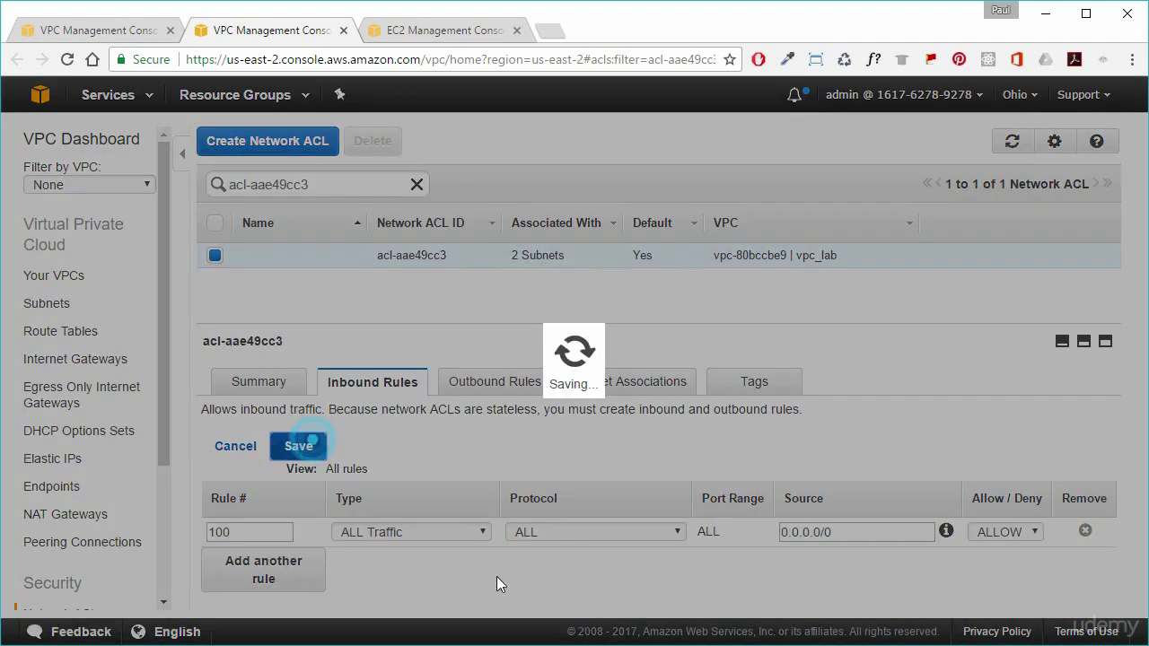
Set the type of the network ACL's outbound rule 100 back to ALL Traffic, save it and return to the ACL's summary
{"action": "left_click", "coordinate": [484, 385]}
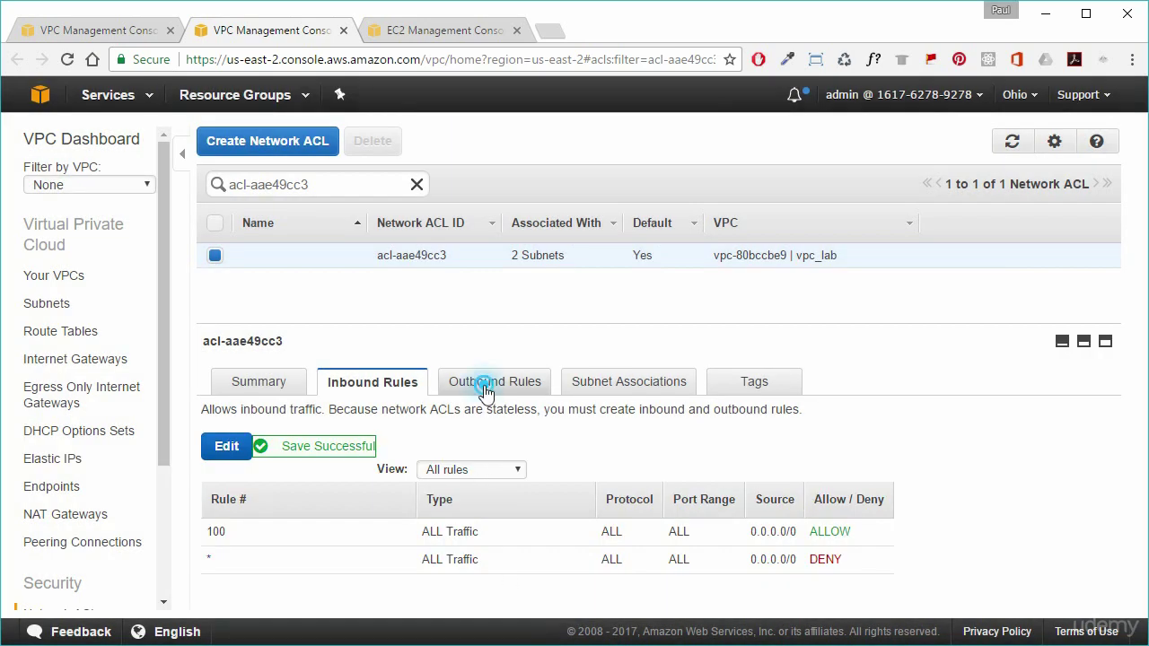
{"action": "left_click", "coordinate": [226, 445]}
{"action": "left_click", "coordinate": [472, 531]}
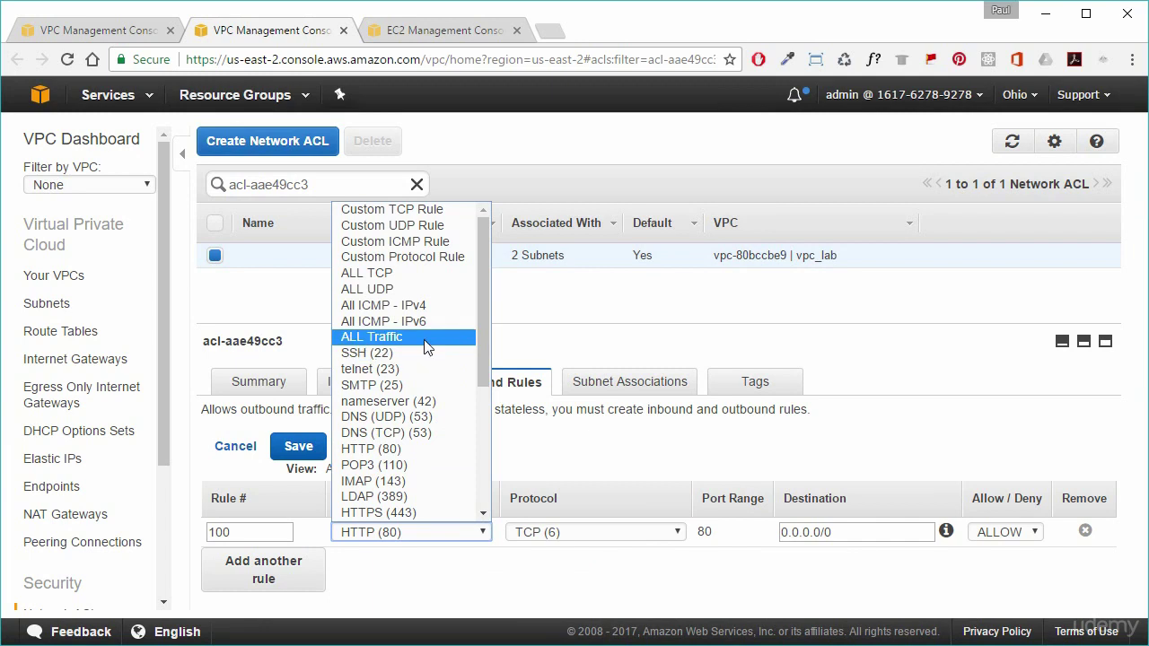
{"action": "left_click", "coordinate": [418, 338]}
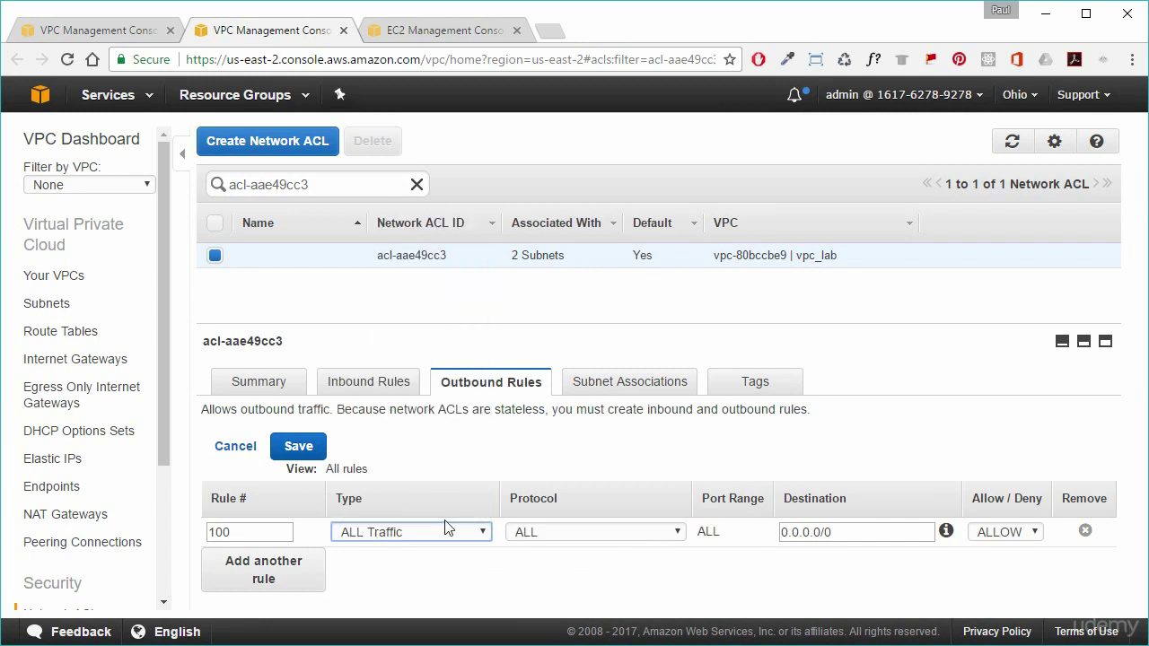
{"action": "left_click", "coordinate": [298, 446]}
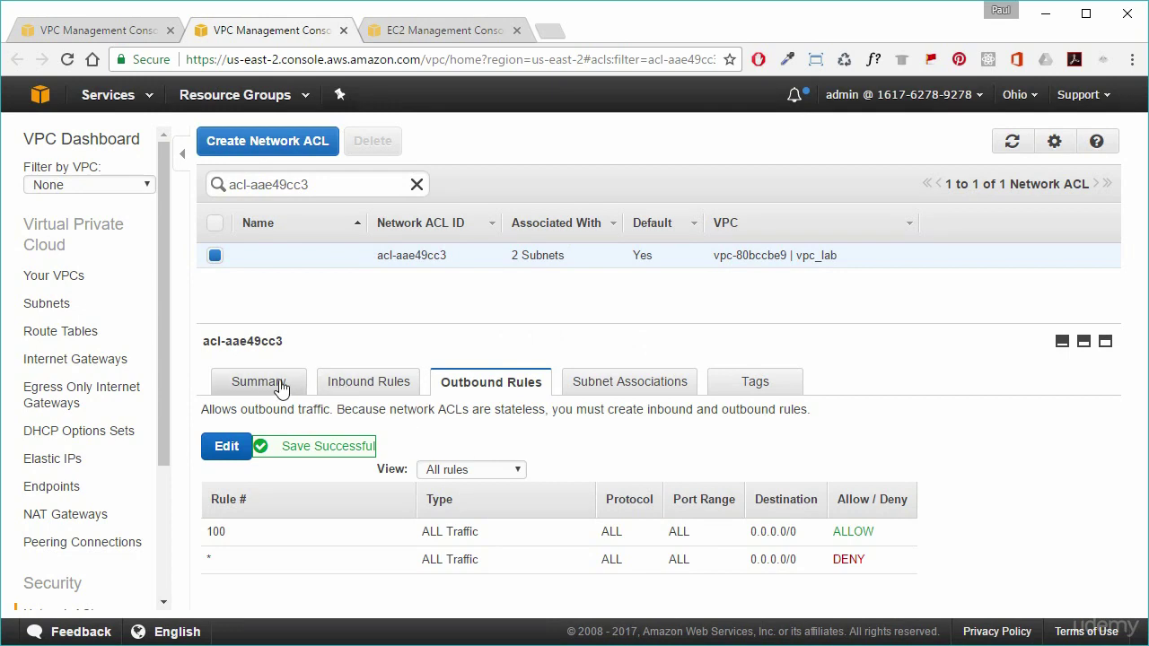
{"action": "left_click", "coordinate": [268, 383]}
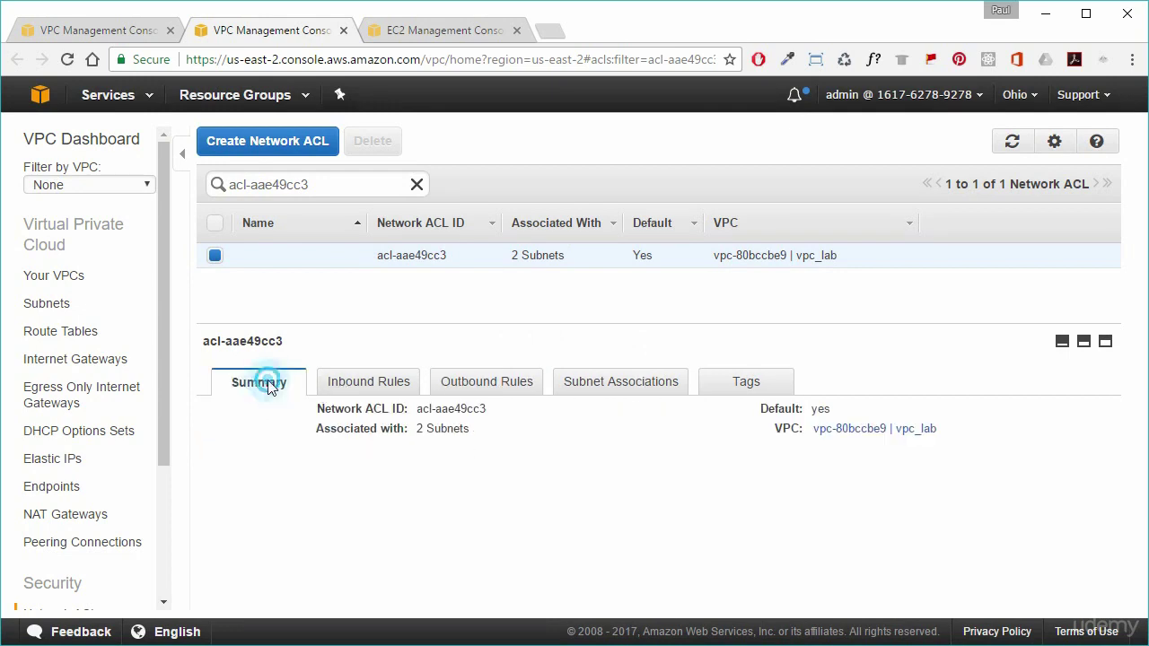
List all subnets sorted by IPv4 CIDR and compare vpc_lab's Public subnet and Private subnet, leaving only the Public subnet selected
{"action": "left_click", "coordinate": [45, 305]}
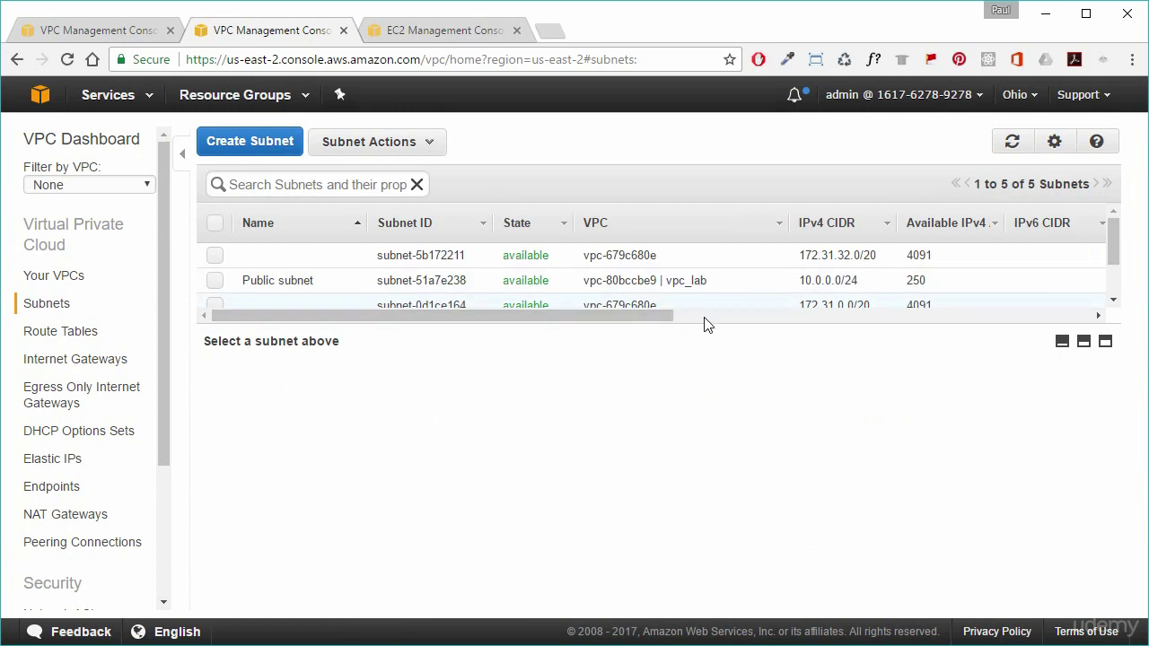
{"action": "left_click_drag", "start_coordinate": [711, 325], "coordinate": [733, 398]}
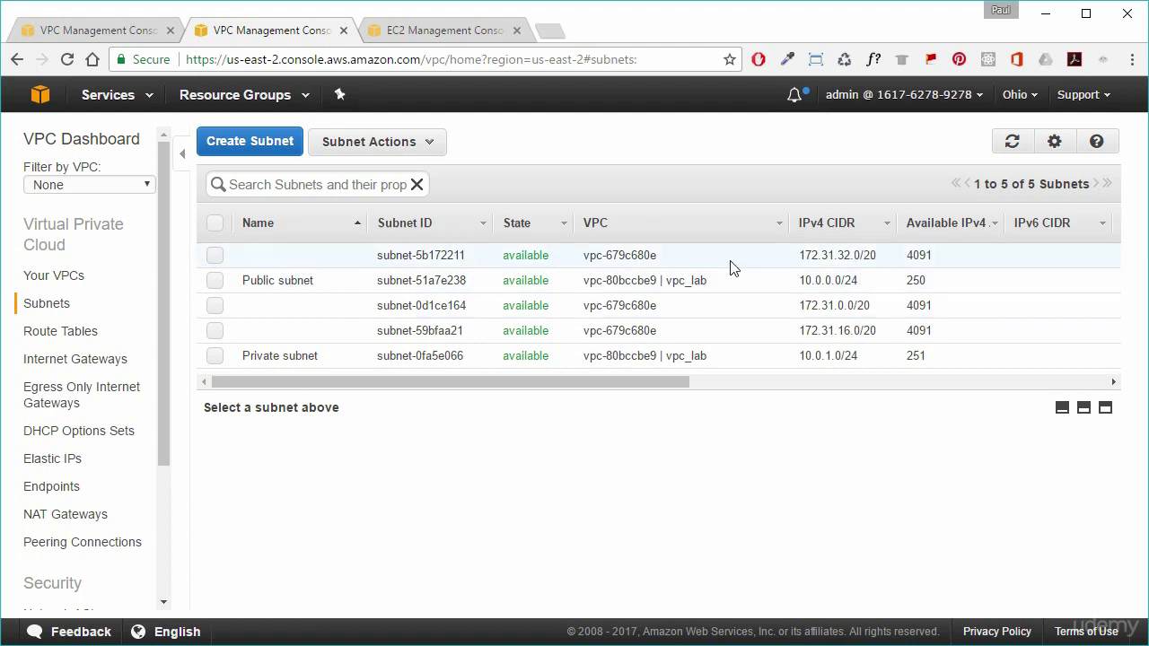
{"action": "left_click", "coordinate": [843, 224]}
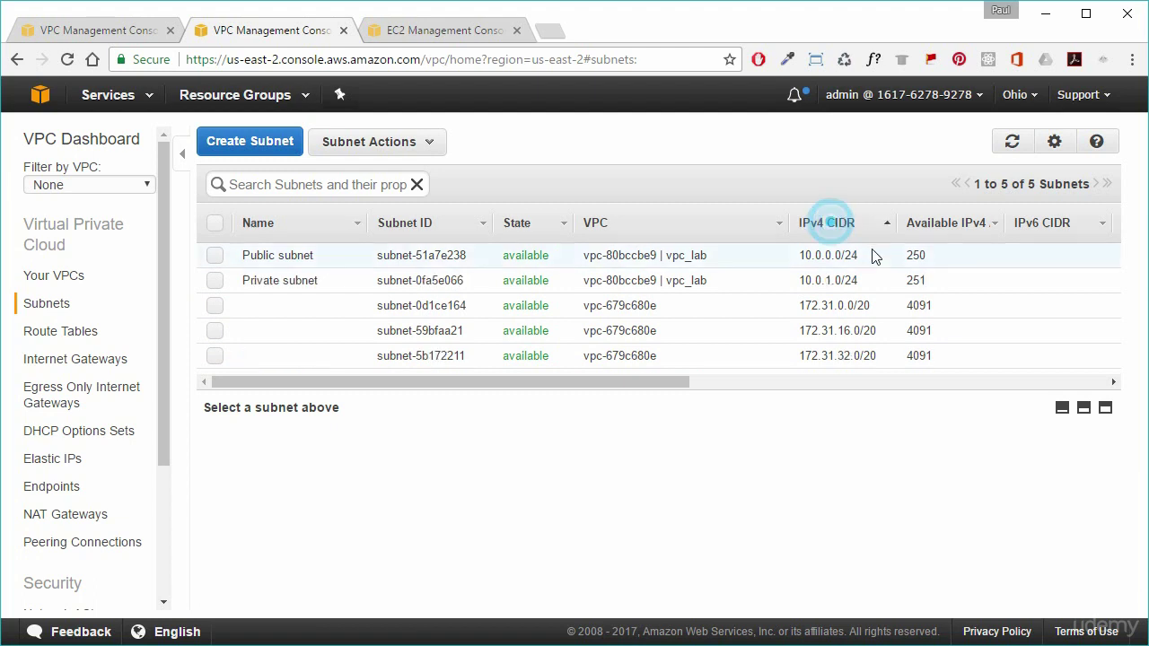
{"action": "left_click", "coordinate": [215, 256]}
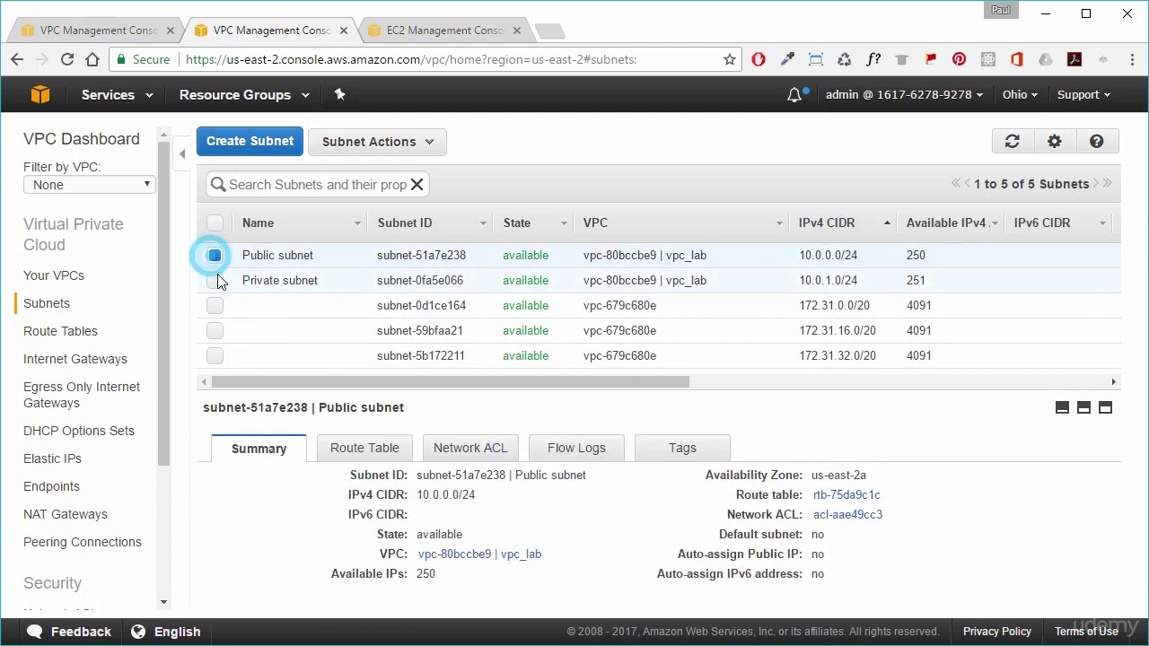
{"action": "left_click", "coordinate": [215, 280]}
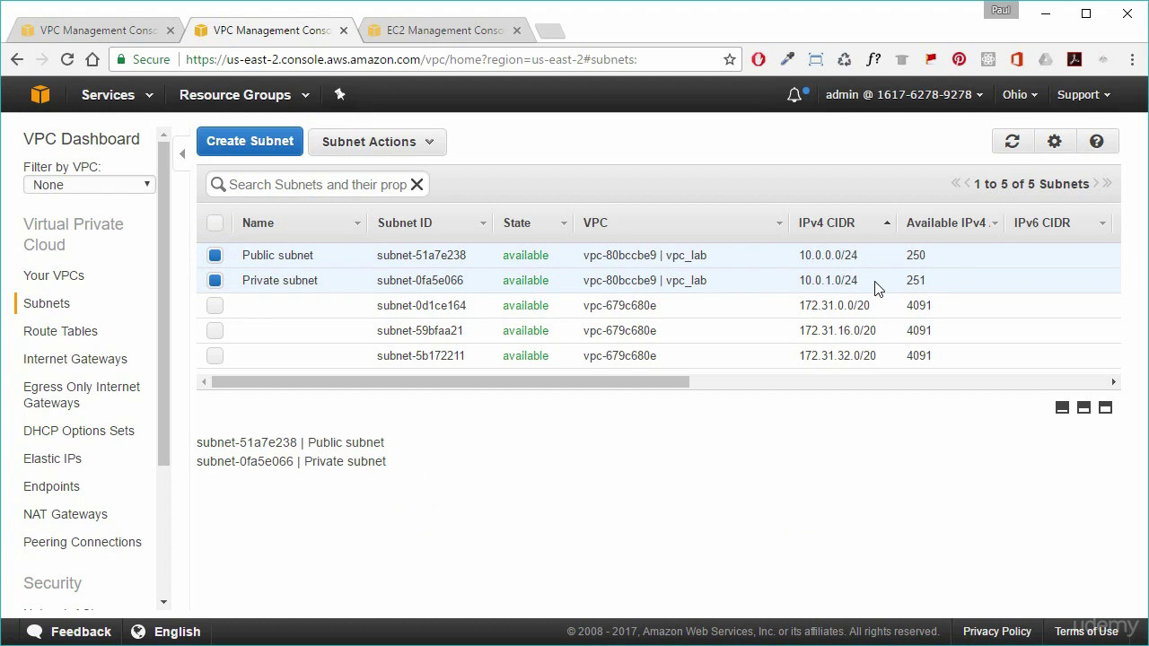
{"action": "left_click", "coordinate": [214, 280]}
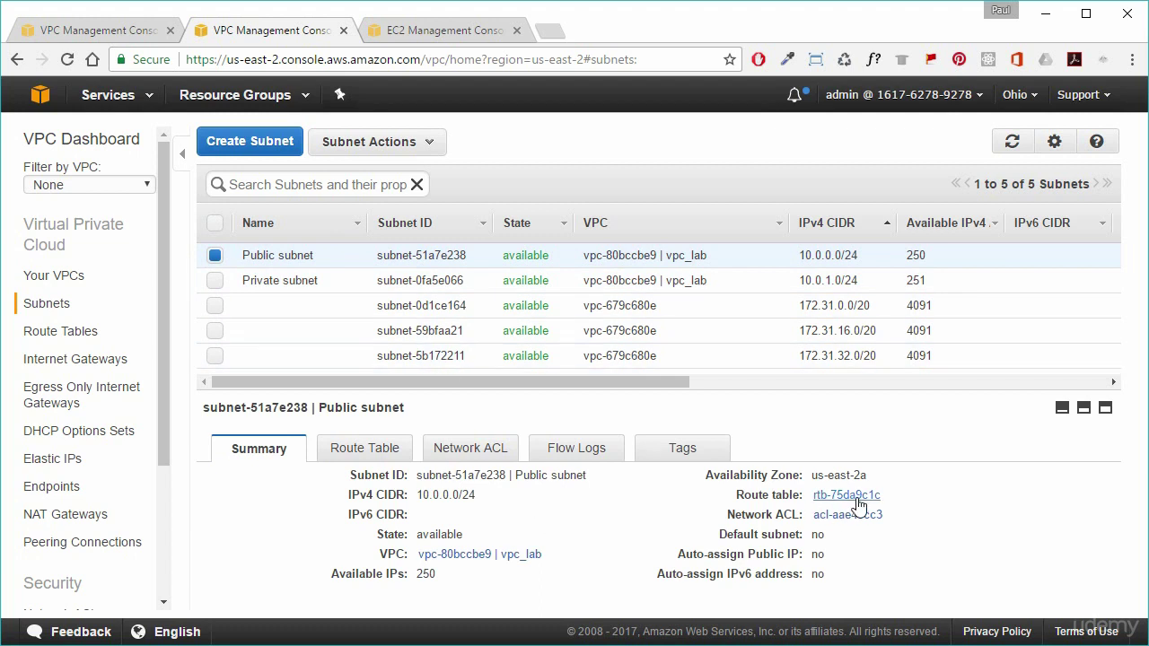
Open the route table linked to the Public subnet and examine its routes
{"action": "left_click", "coordinate": [906, 494]}
{"action": "left_click", "coordinate": [851, 498]}
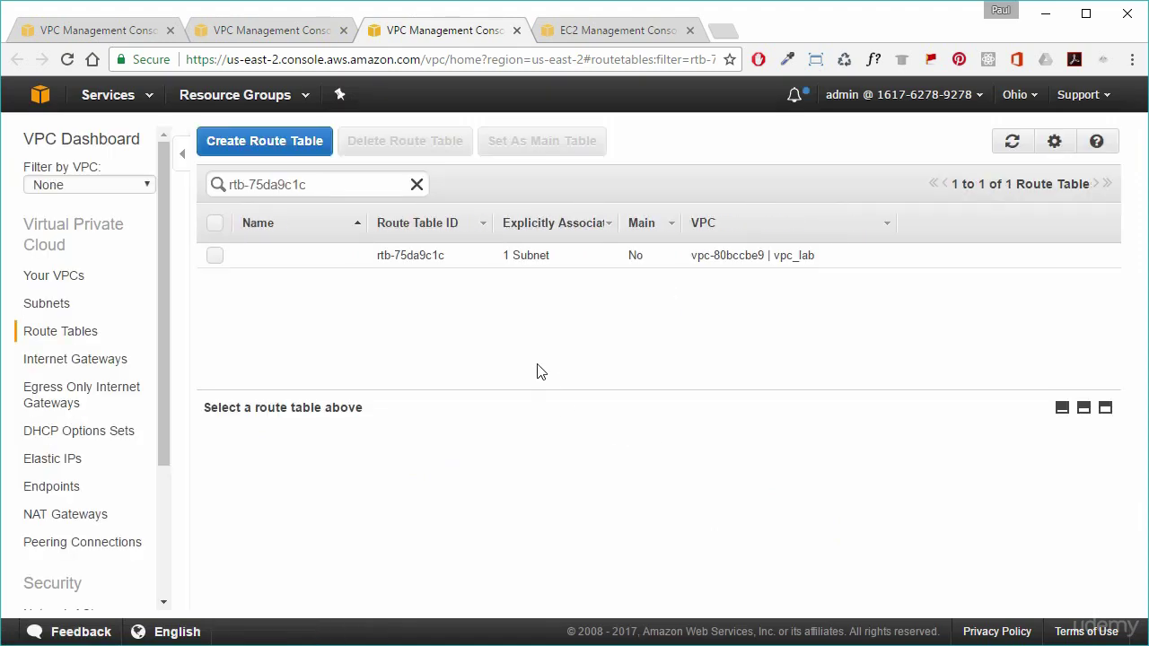
{"action": "left_click", "coordinate": [216, 257]}
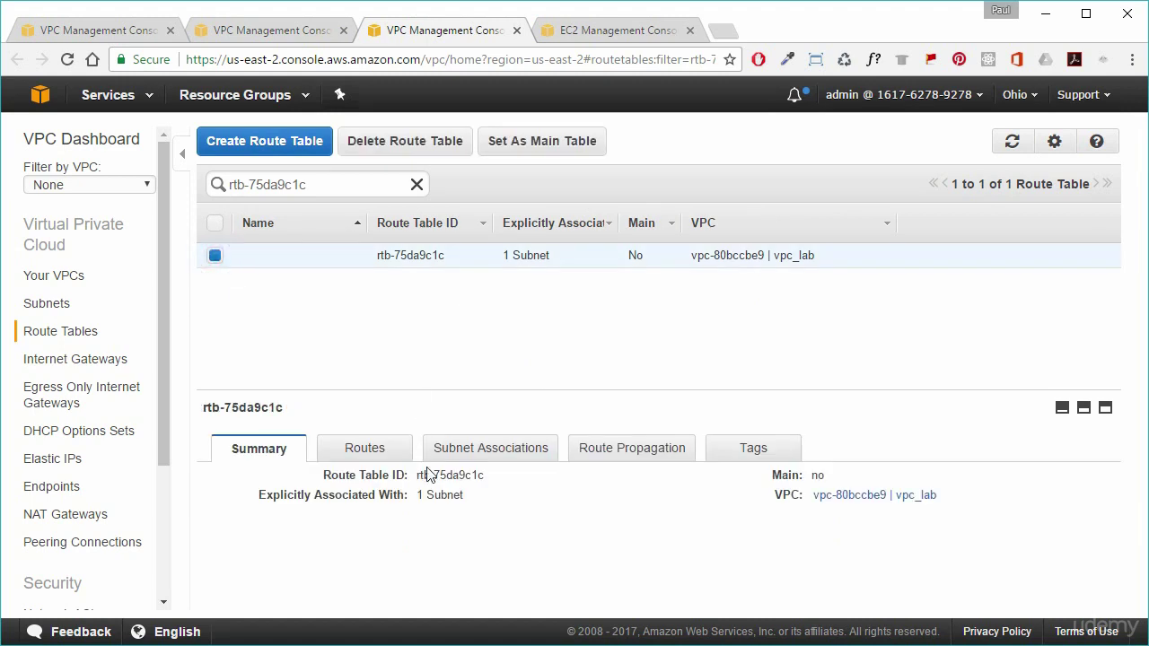
{"action": "left_click", "coordinate": [377, 457]}
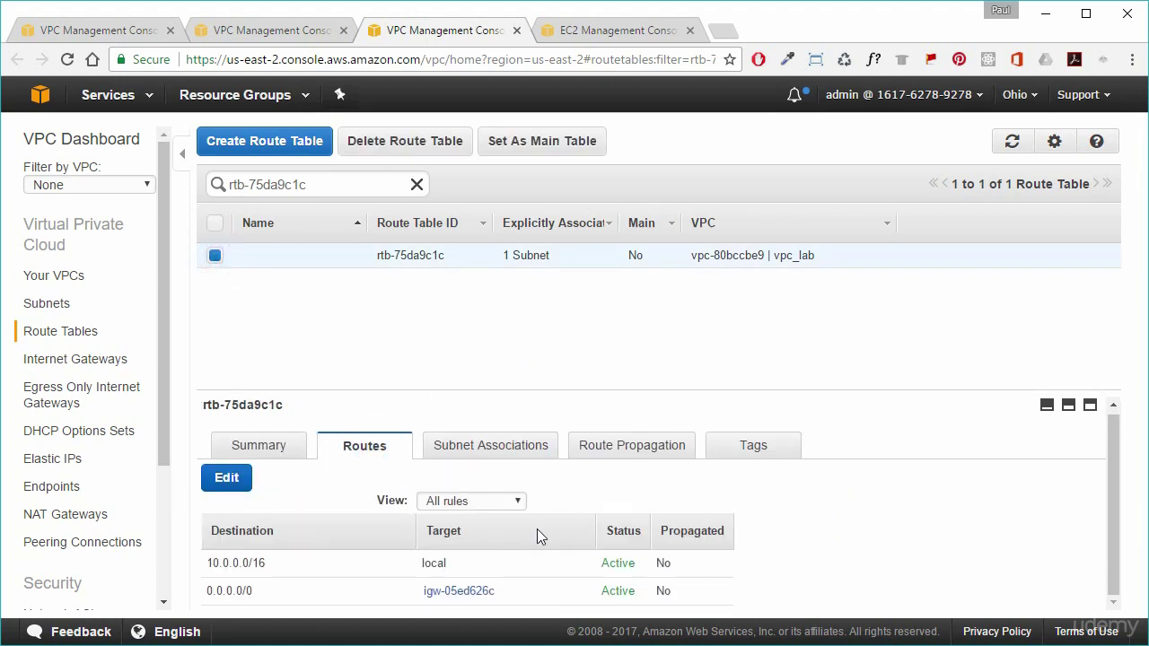
Examine the local route in the Public subnet's route table, then open the internet gateway targeted by its 0.0.0.0/0 route
{"action": "left_click_drag", "start_coordinate": [598, 392], "coordinate": [597, 317]}
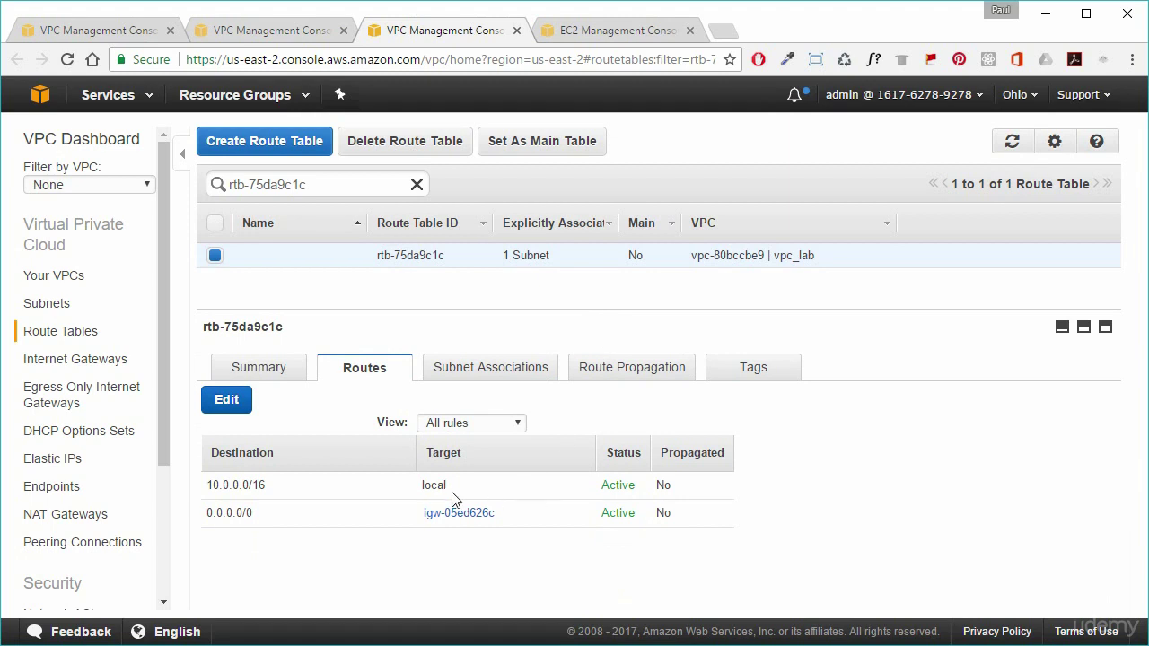
{"action": "left_click_drag", "start_coordinate": [211, 489], "coordinate": [682, 485]}
{"action": "left_click", "coordinate": [727, 489]}
{"action": "left_click", "coordinate": [455, 516]}
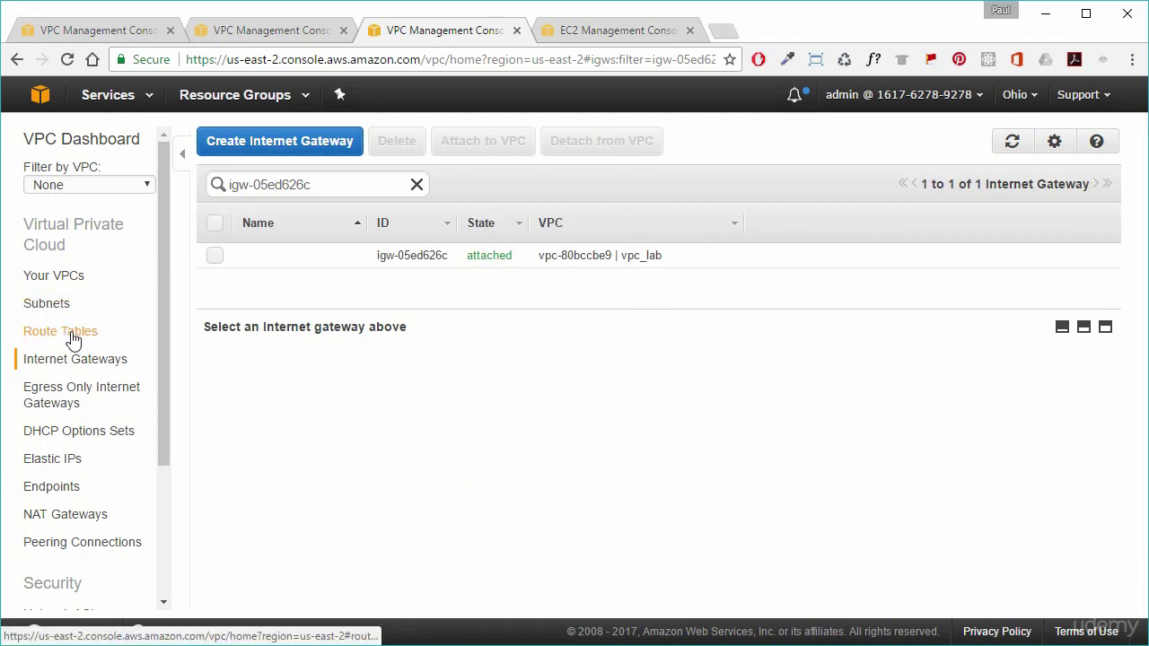
Return to the subnet list, sort it by IPv4 CIDR and show the details of vpc_lab's Private subnet
{"action": "left_click", "coordinate": [52, 306]}
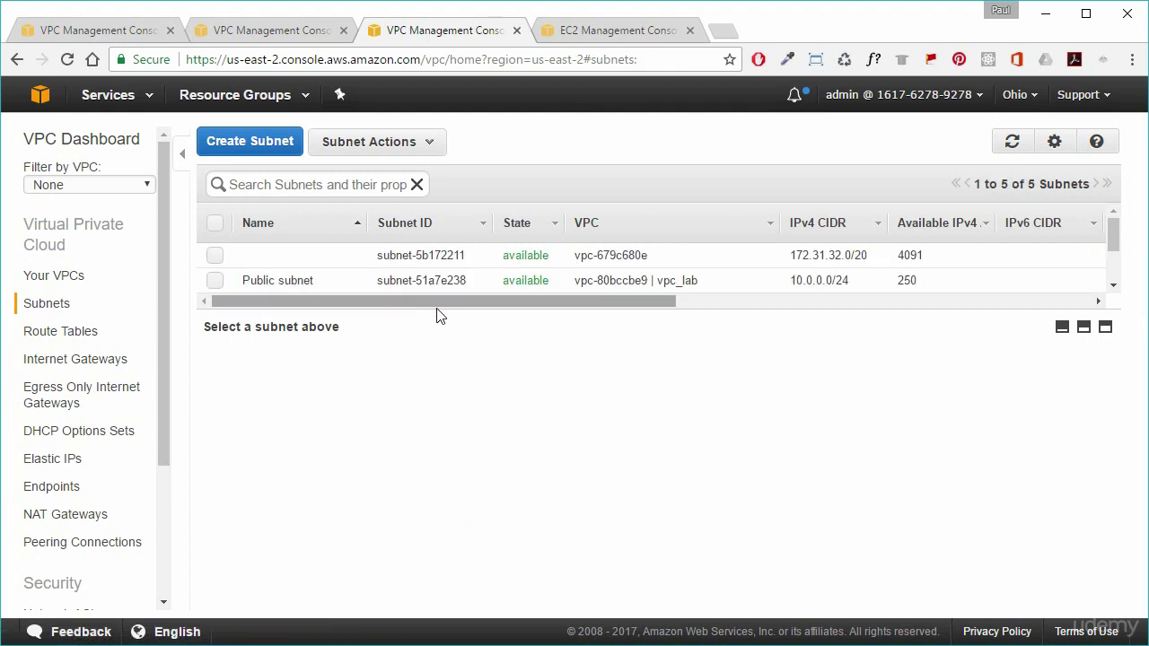
{"action": "left_click_drag", "start_coordinate": [441, 308], "coordinate": [453, 399]}
{"action": "left_click", "coordinate": [848, 225]}
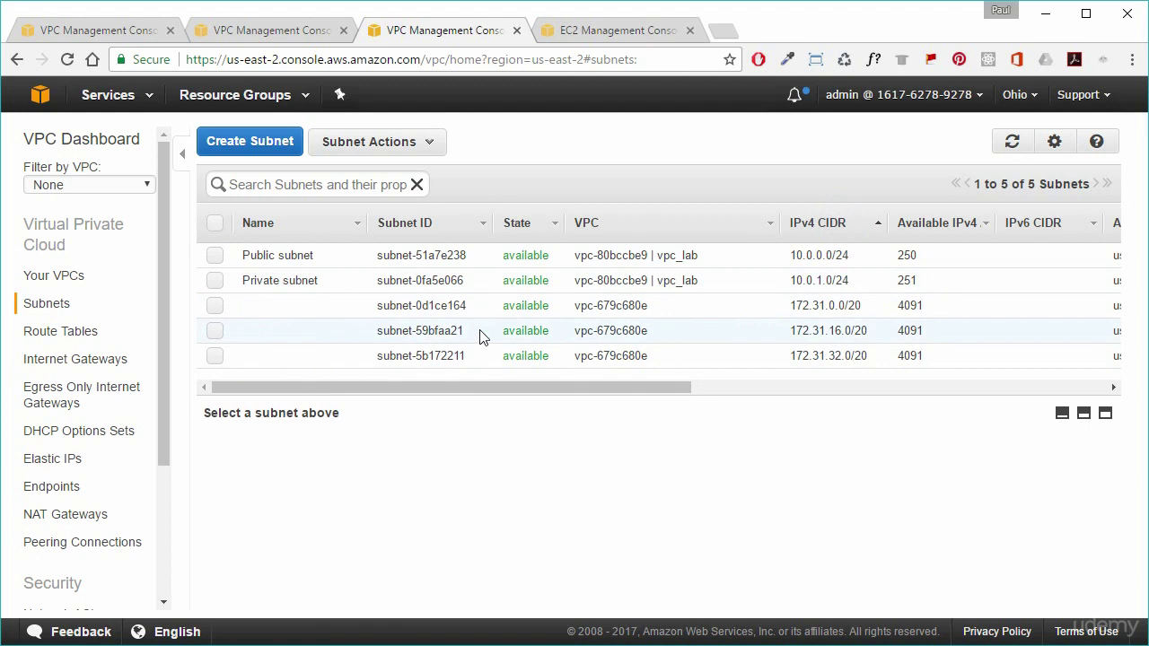
{"action": "left_click", "coordinate": [215, 284]}
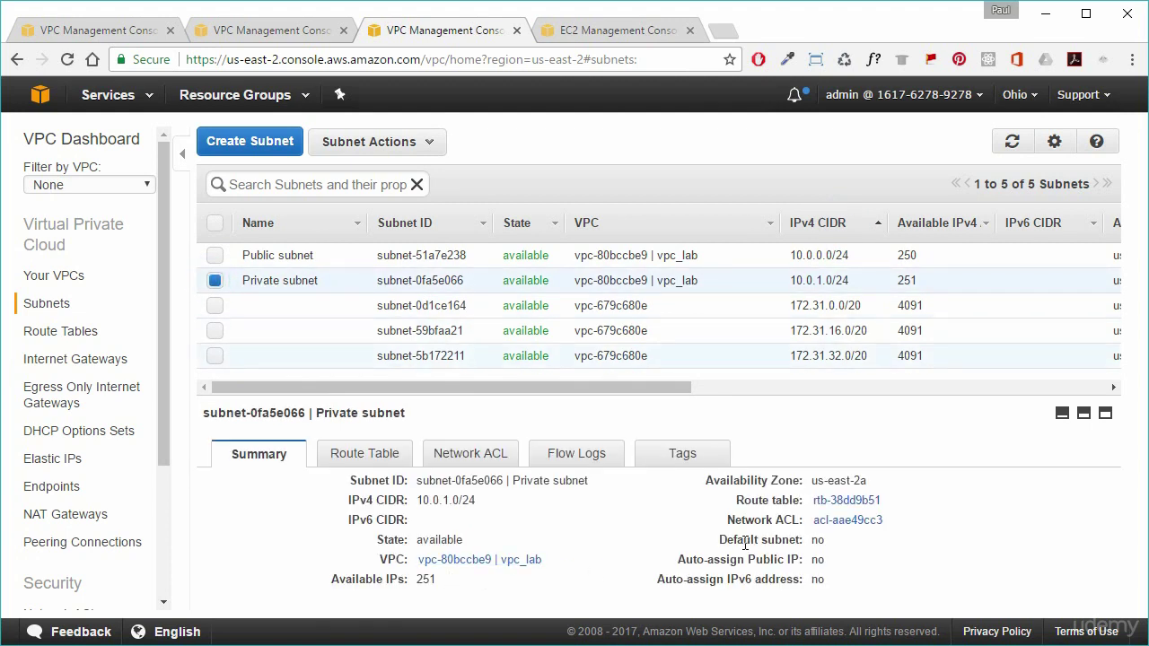
Open the route table linked to the Private subnet and examine its routes, including the network interface target for 0.0.0.0/0
{"action": "left_click", "coordinate": [851, 502]}
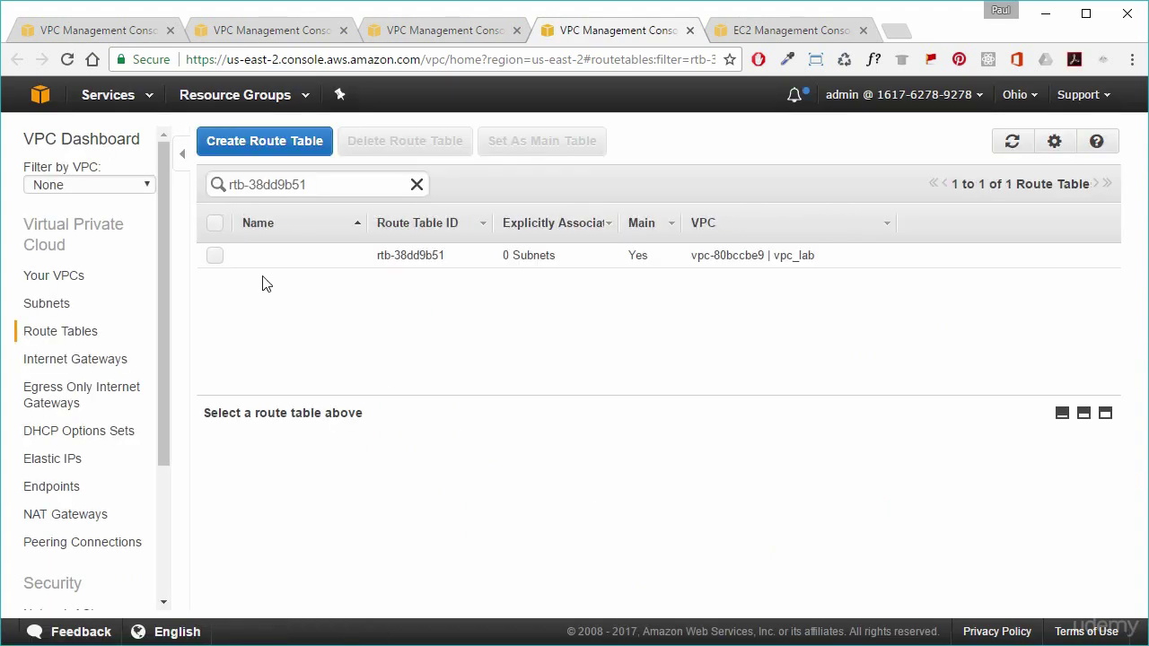
{"action": "left_click", "coordinate": [215, 258]}
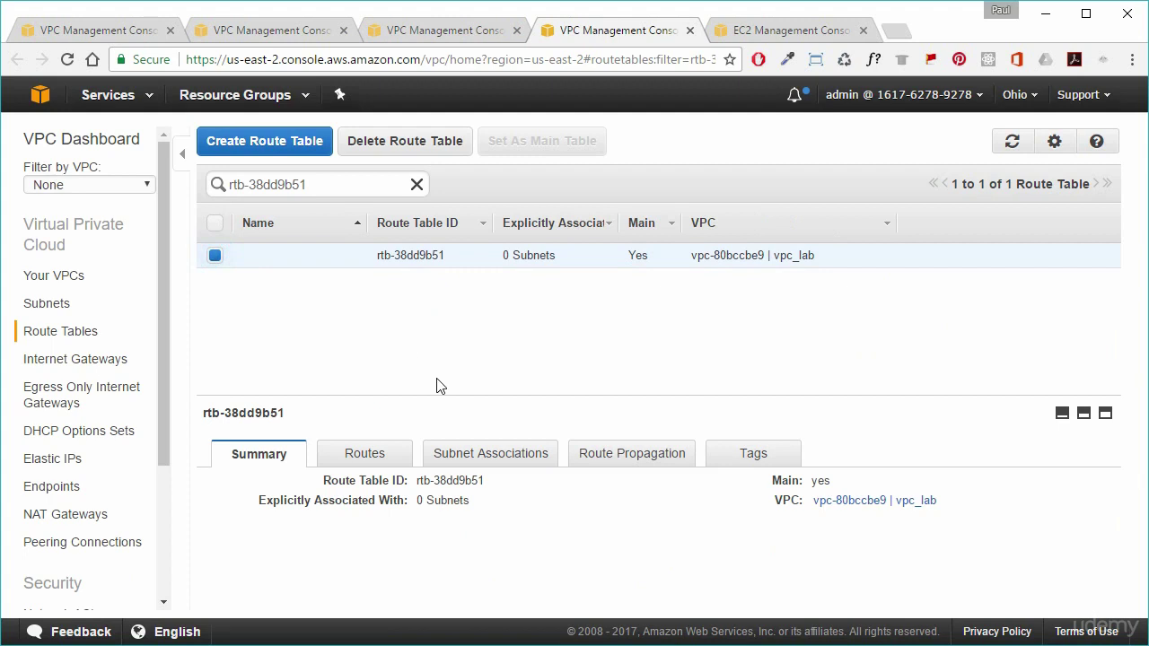
{"action": "left_click", "coordinate": [373, 454]}
{"action": "scroll", "coordinate": [550, 530], "scroll_direction": "down", "scroll_amount": 1}
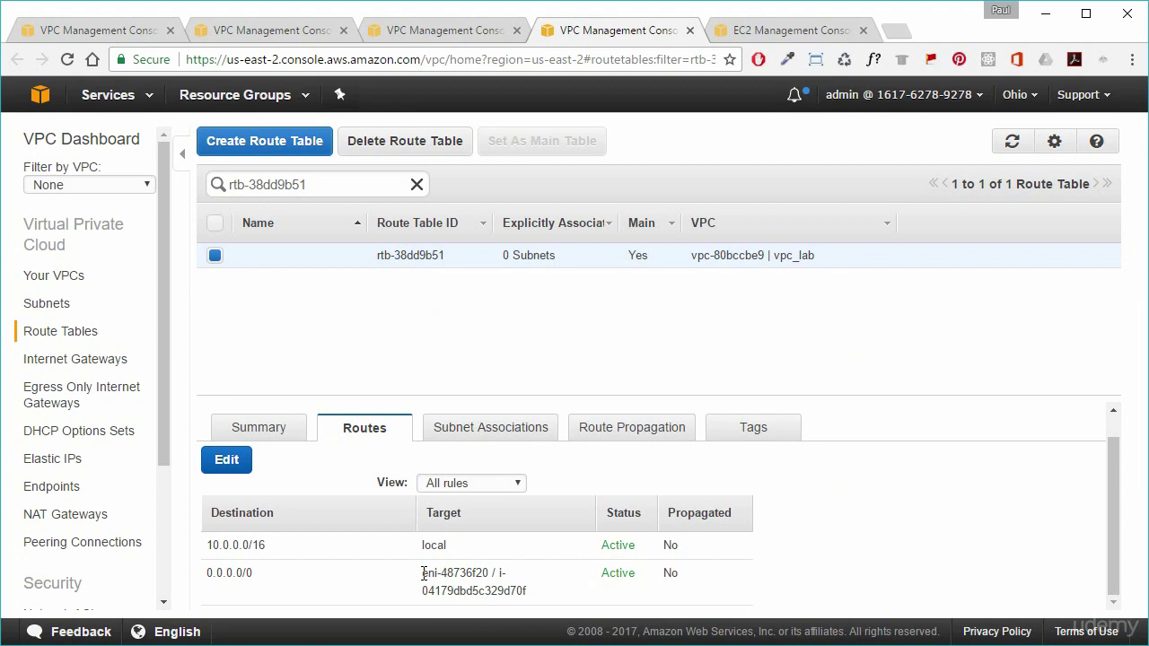
{"action": "left_click_drag", "start_coordinate": [422, 572], "coordinate": [489, 575]}
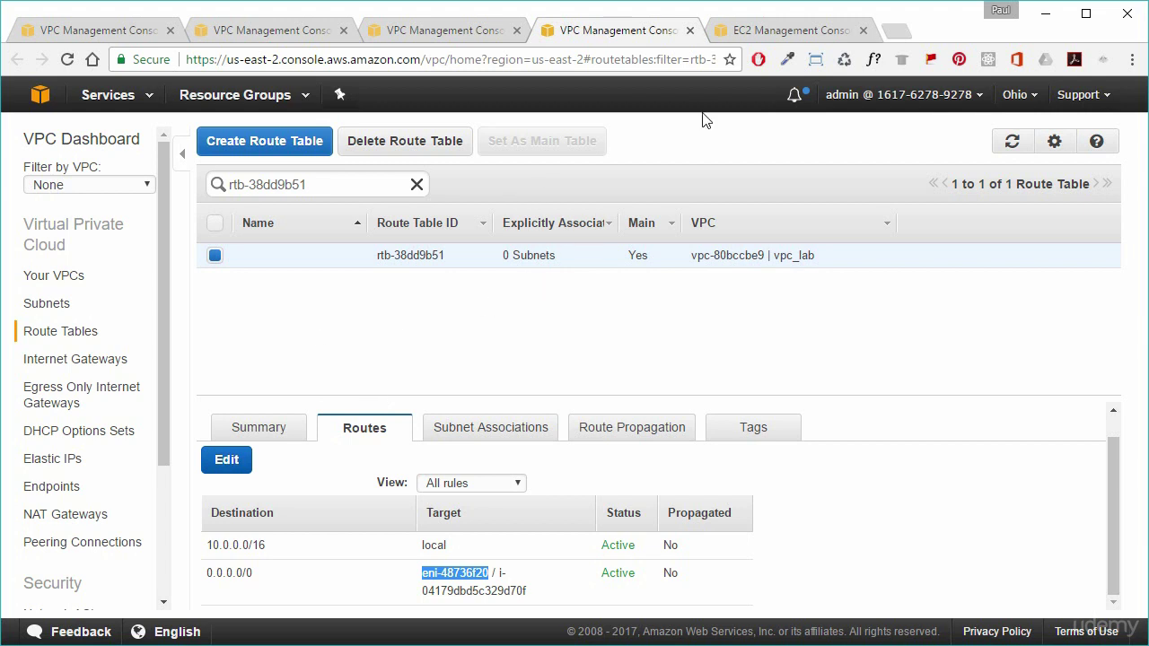
Start launching a new EC2 instance and search the AWS Marketplace images for "Wordpress"
{"action": "left_click", "coordinate": [763, 30]}
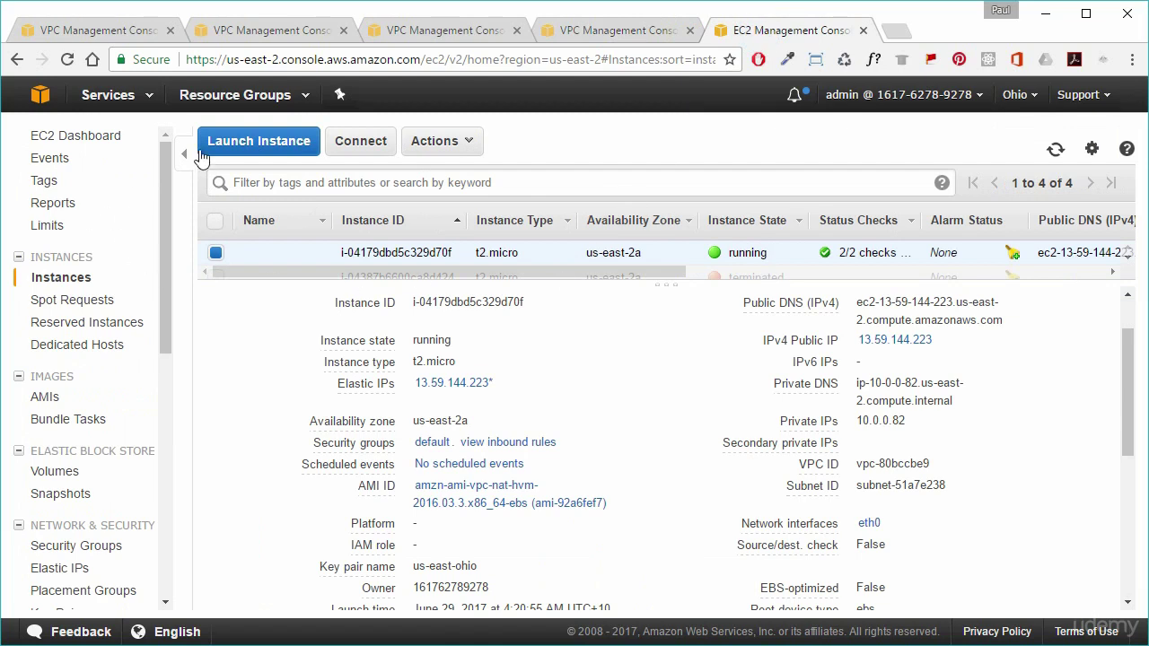
{"action": "left_click", "coordinate": [253, 143]}
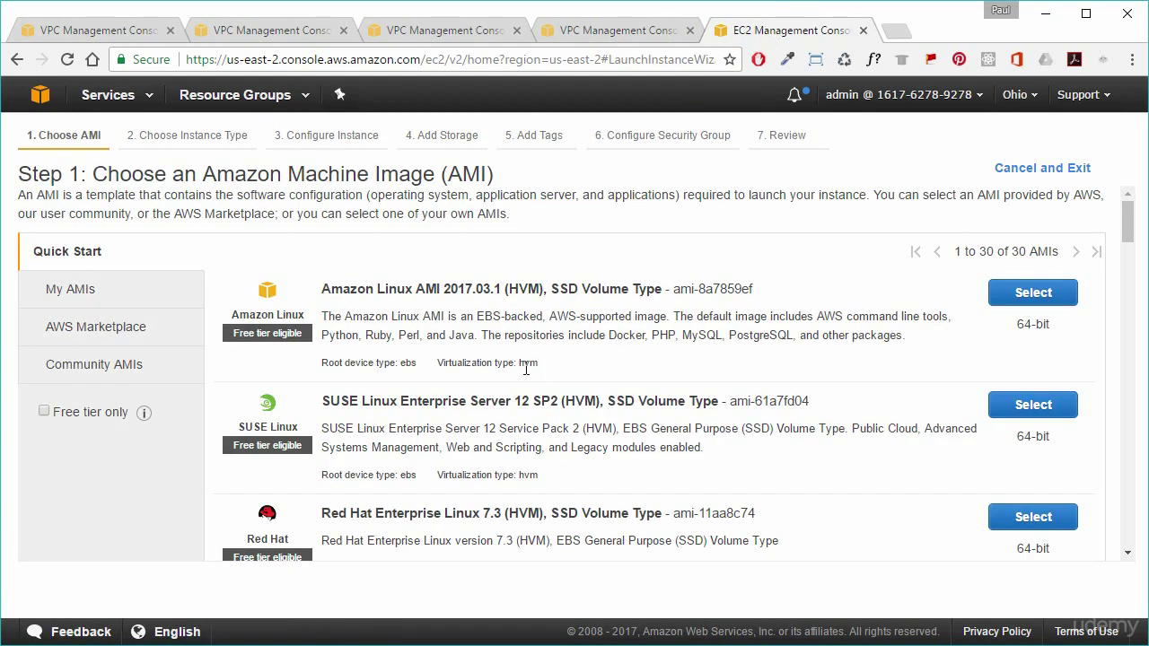
{"action": "left_click", "coordinate": [99, 327]}
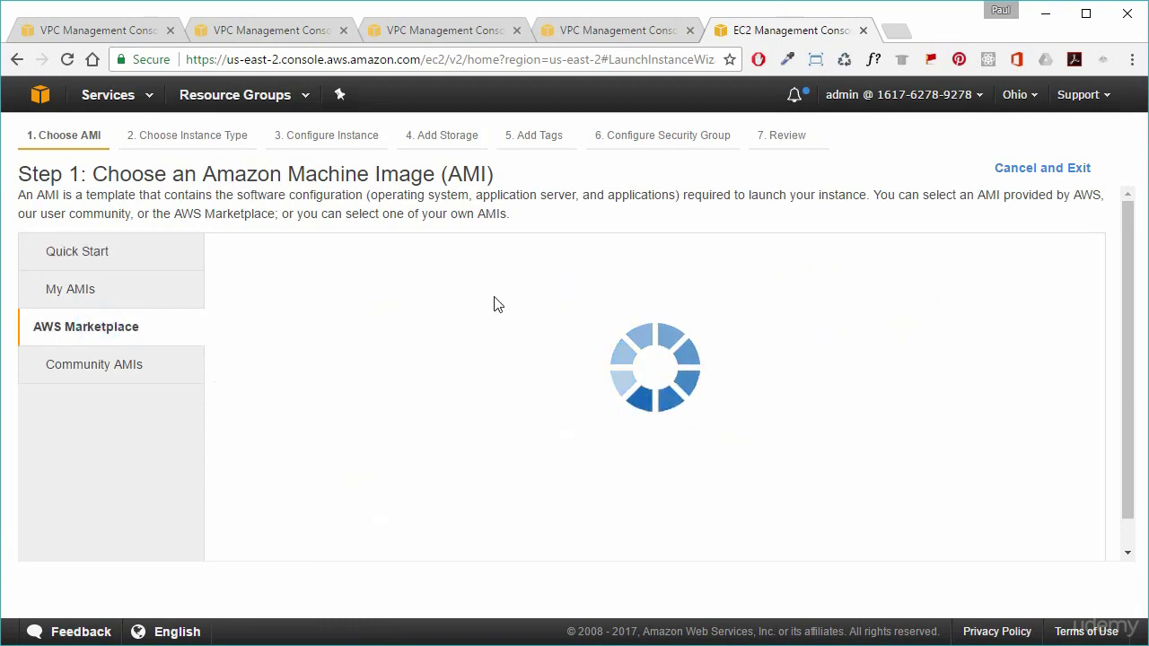
{"action": "left_click", "coordinate": [428, 271]}
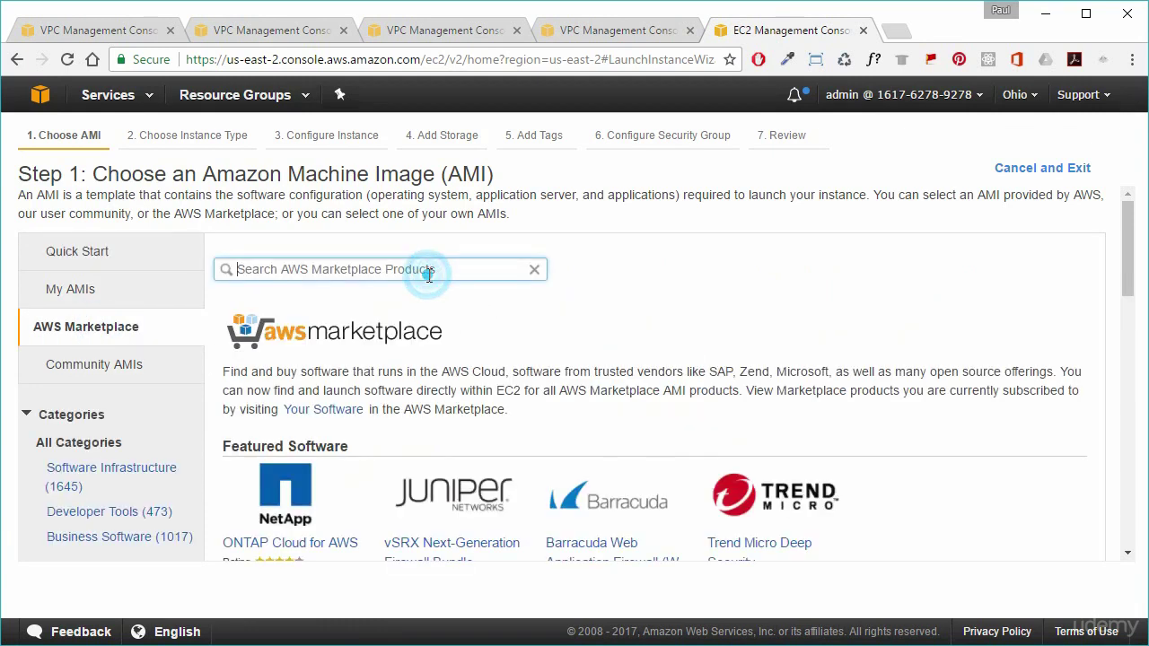
{"action": "type", "text": "Wordpress"}
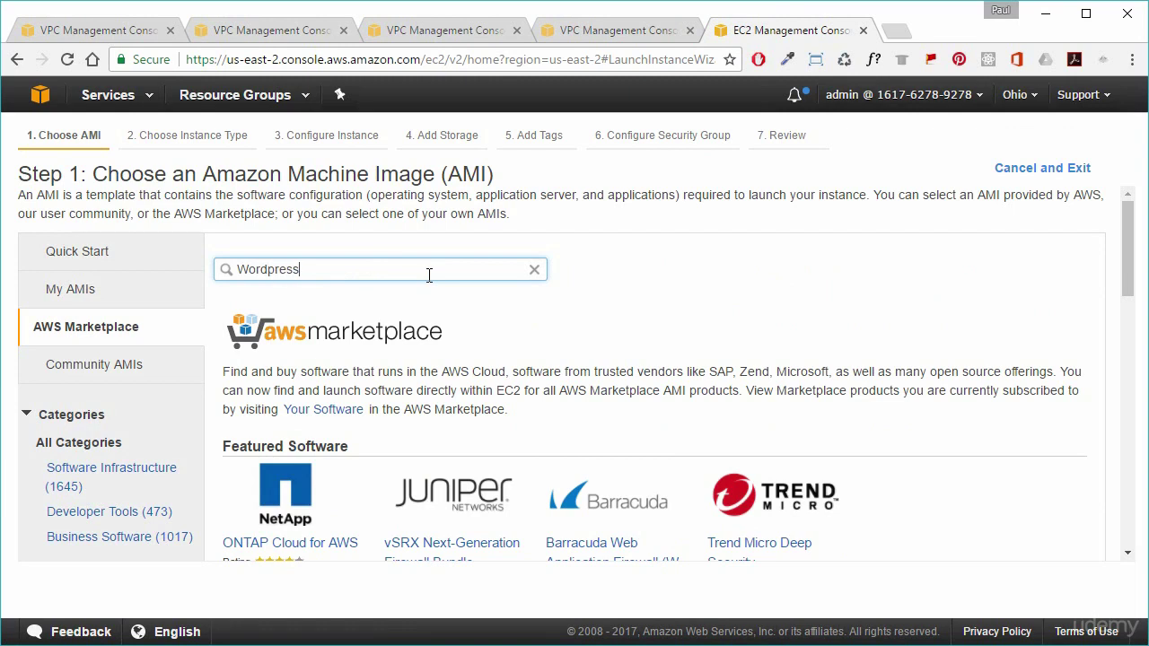
{"action": "key", "text": "Return"}
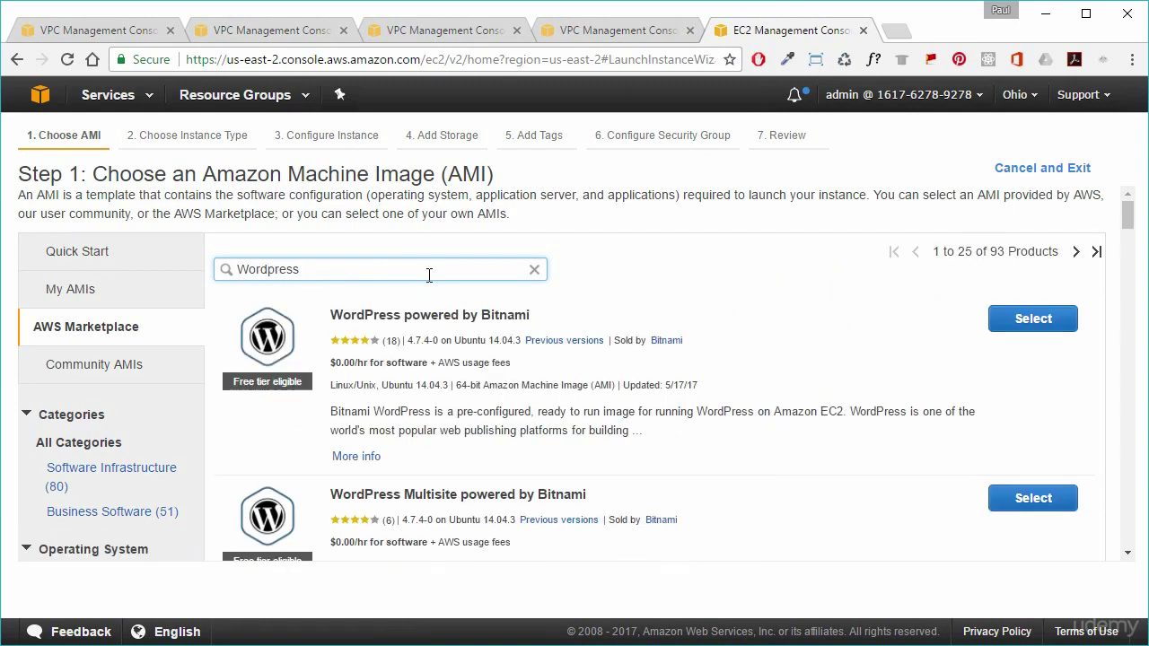
Choose the WordPress powered by Bitnami image, accept its pricing and continue to the instance details with the t2.micro type
{"action": "left_click", "coordinate": [1049, 320]}
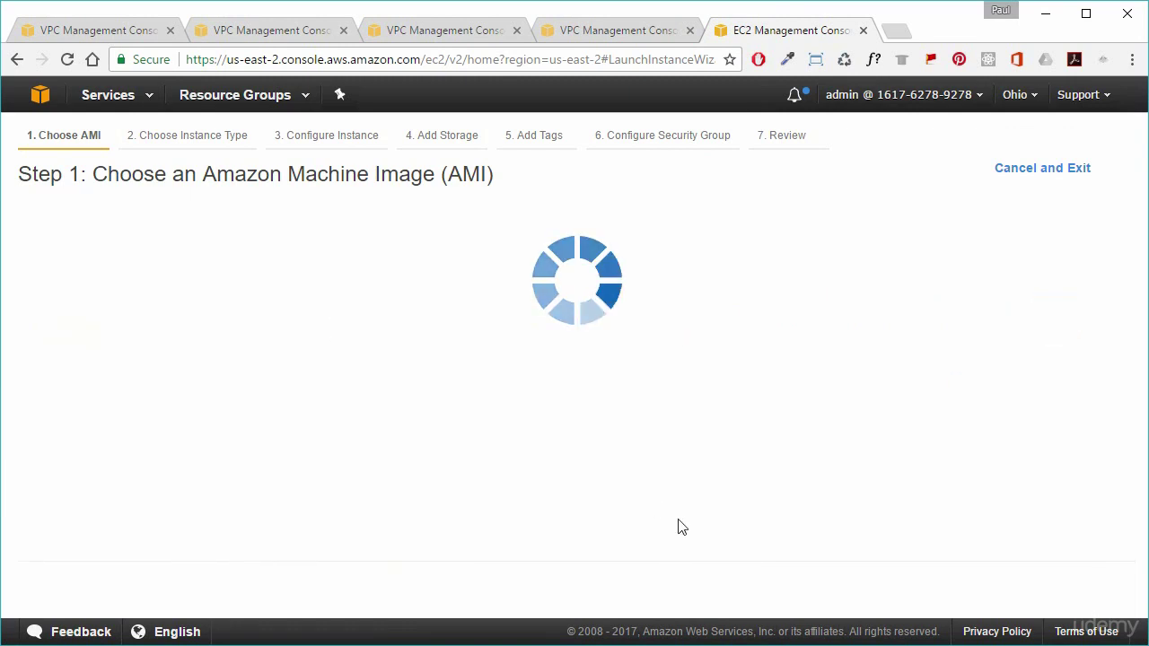
{"action": "scroll", "coordinate": [689, 512], "scroll_direction": "down", "scroll_amount": 10}
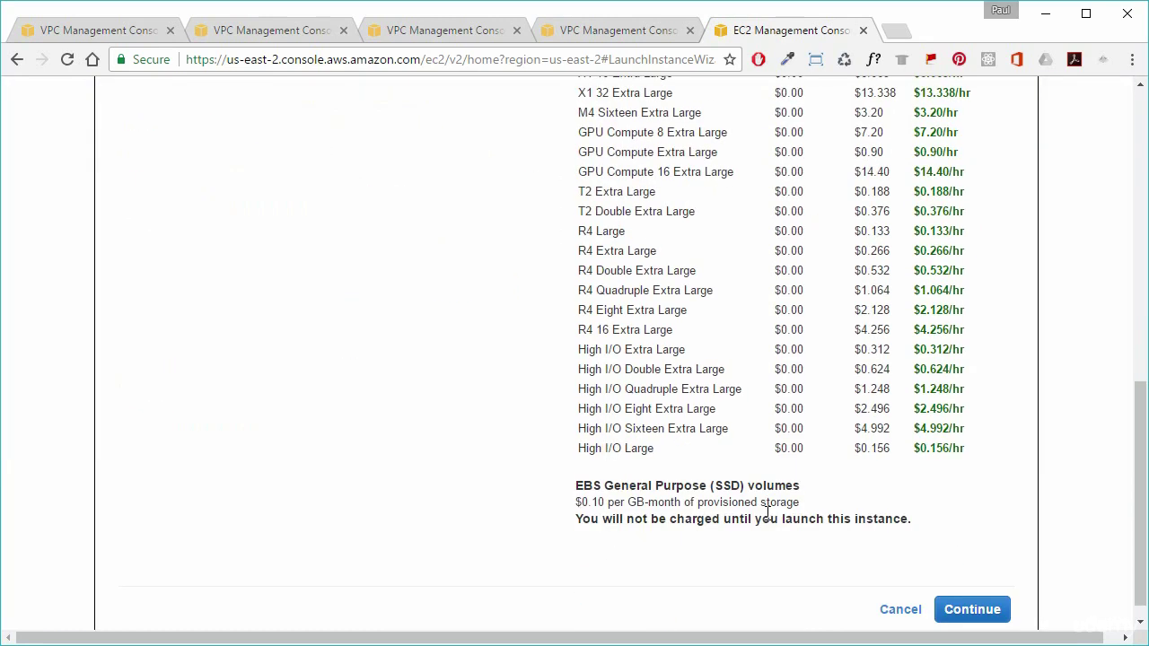
{"action": "left_click", "coordinate": [969, 584]}
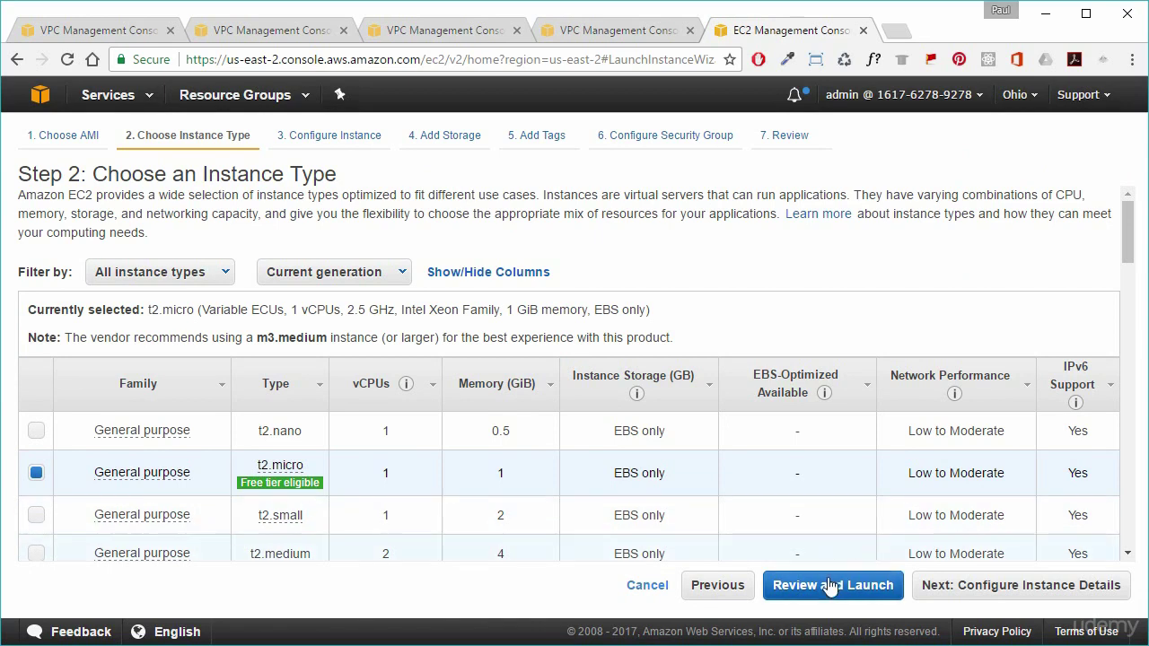
{"action": "left_click", "coordinate": [996, 589]}
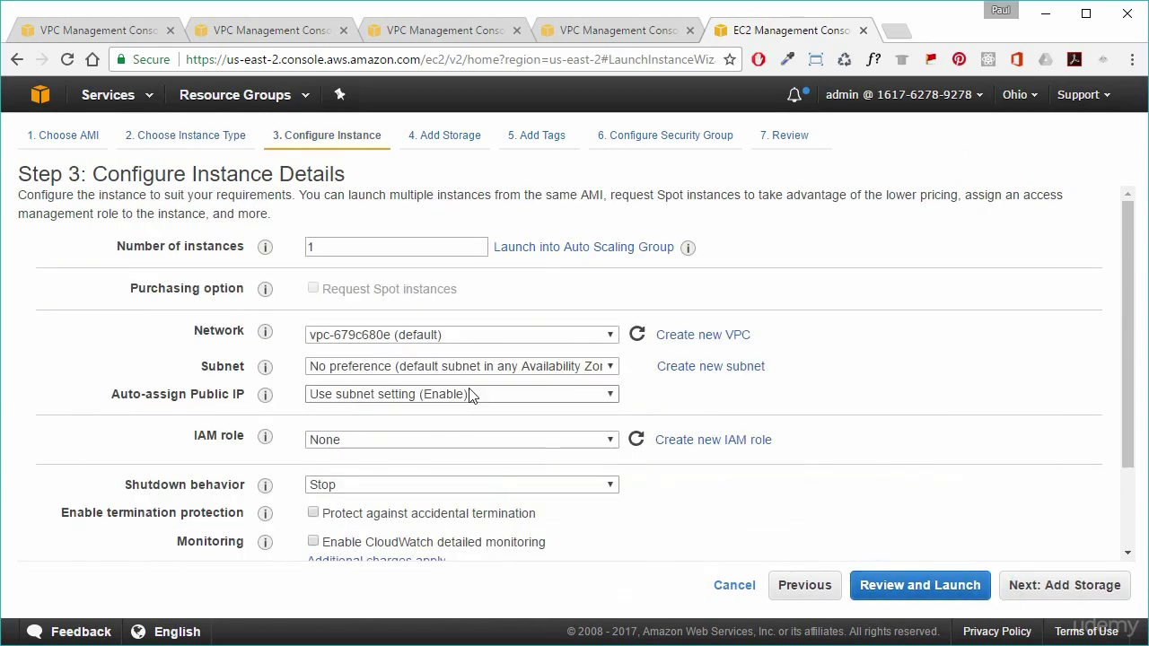
Set the instance's network to vpc_lab with the Public subnet and set Auto-assign Public IP to Enable
{"action": "left_click", "coordinate": [374, 337]}
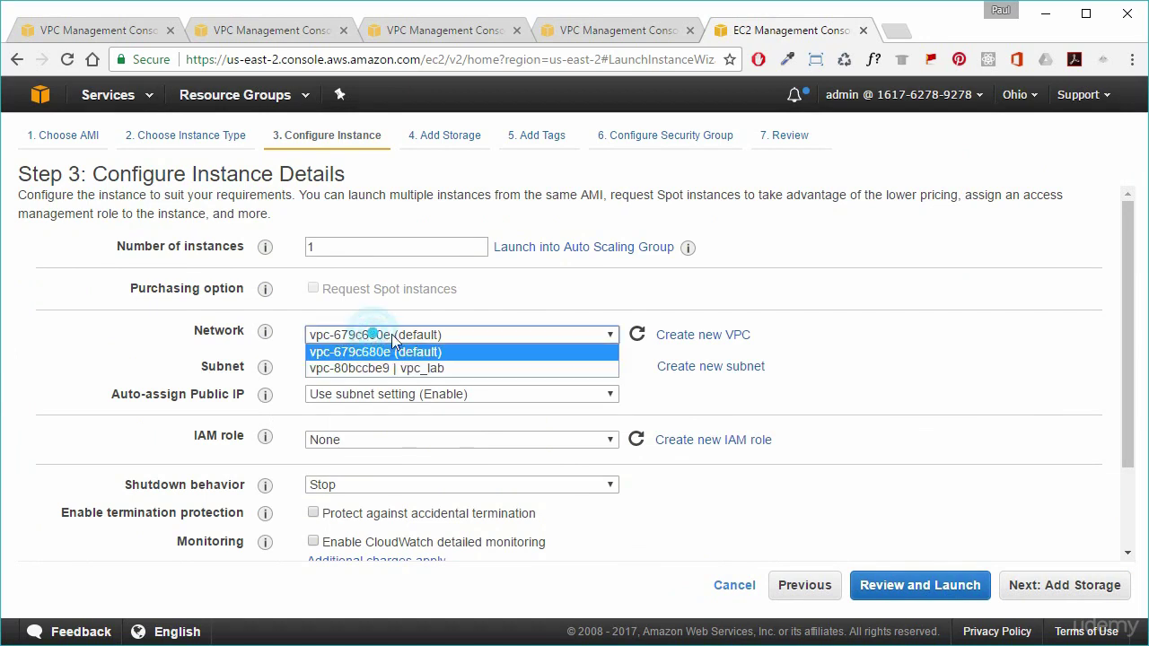
{"action": "left_click", "coordinate": [505, 368]}
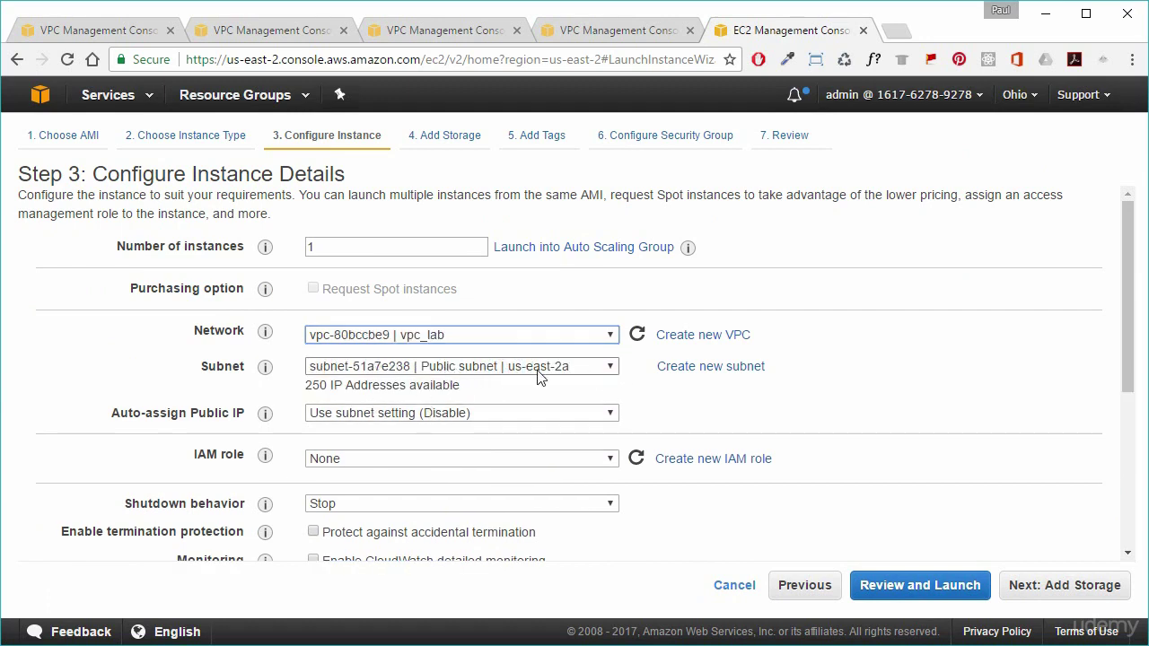
{"action": "left_click", "coordinate": [447, 414]}
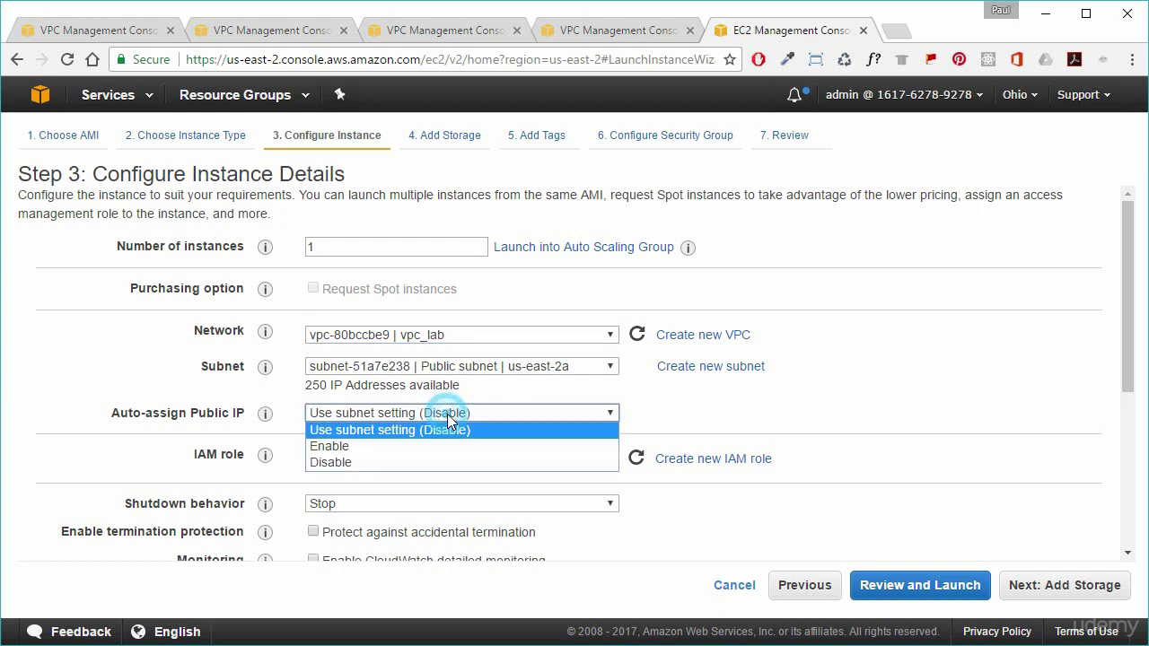
{"action": "left_click", "coordinate": [409, 445]}
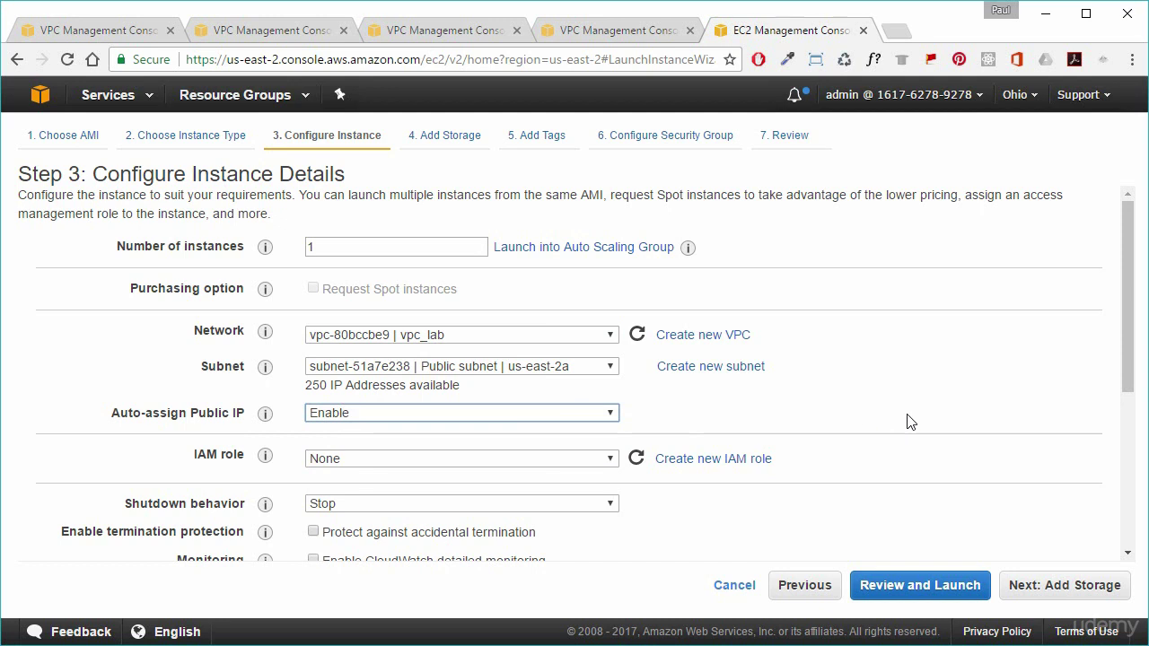
{"action": "scroll", "coordinate": [906, 422], "scroll_direction": "down", "scroll_amount": 2}
{"action": "scroll", "coordinate": [907, 422], "scroll_direction": "down", "scroll_amount": 1}
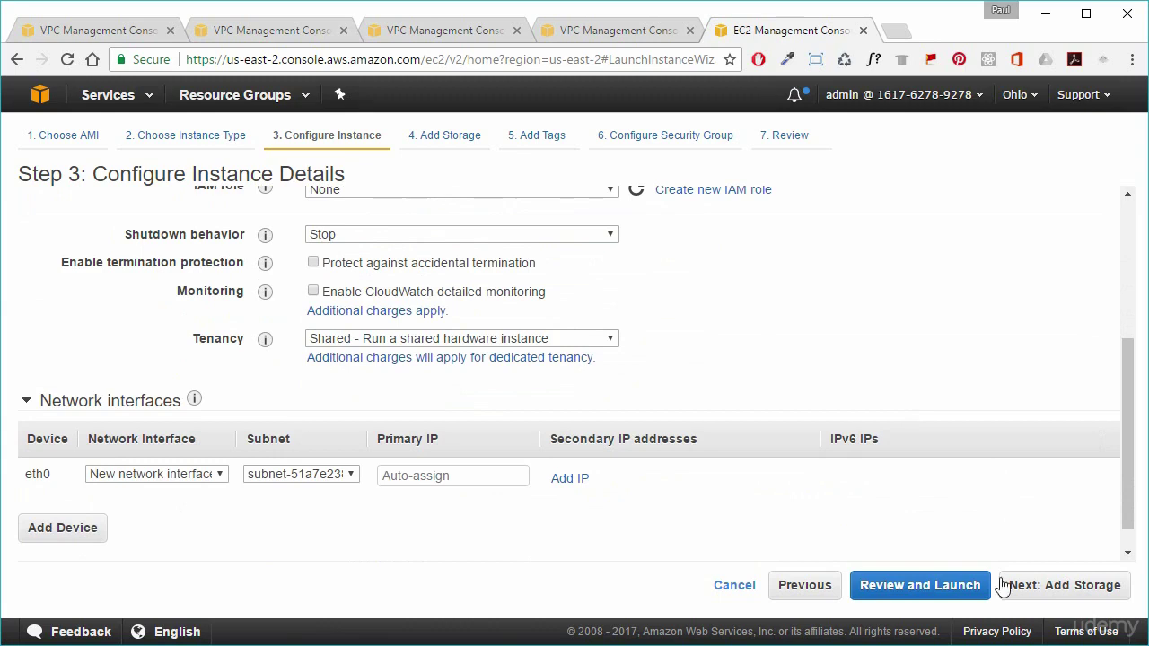
Keep the default storage, tags and generated WordPress security group, and proceed to the instance launch review
{"action": "left_click", "coordinate": [1062, 592]}
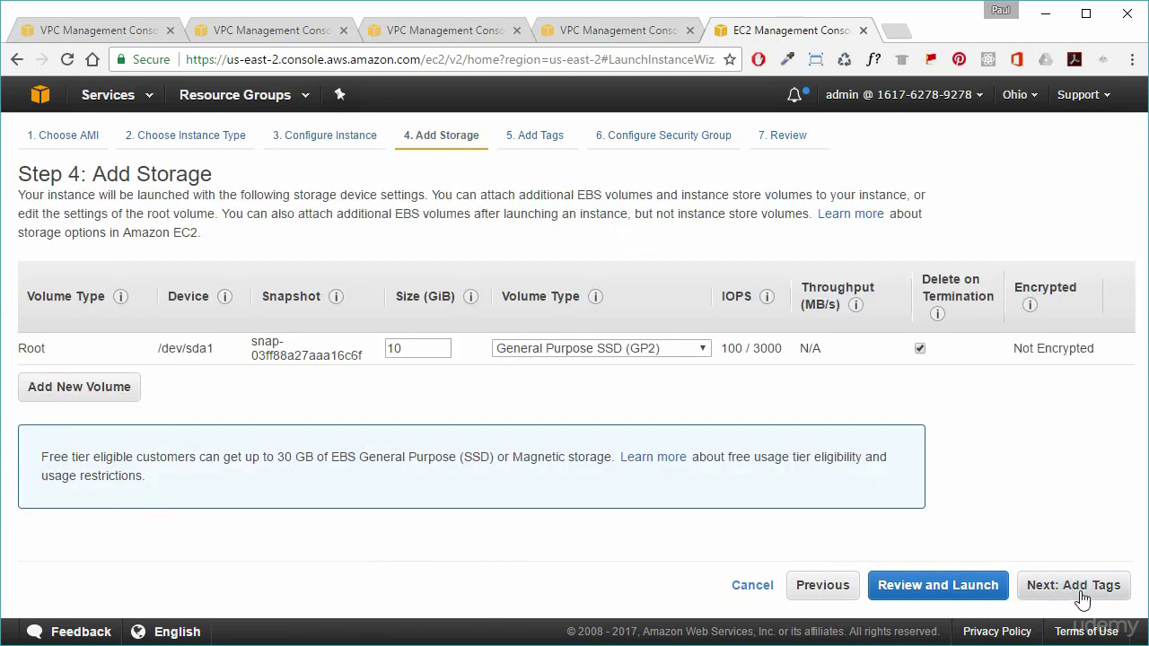
{"action": "left_click", "coordinate": [1080, 596]}
{"action": "left_click", "coordinate": [1039, 593]}
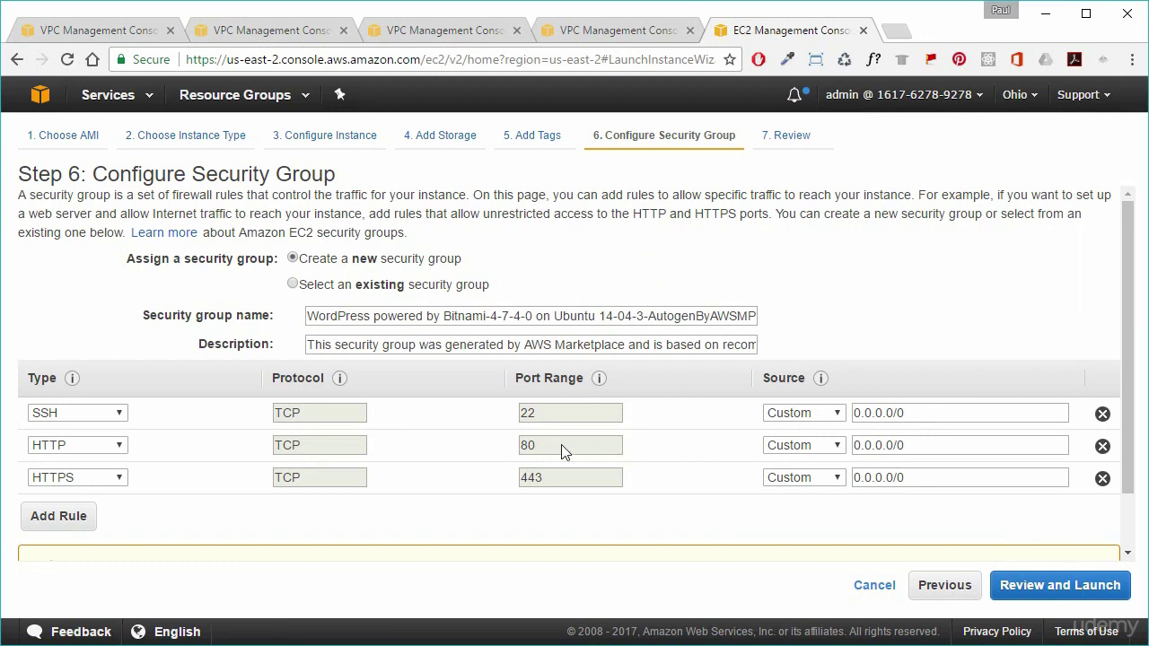
{"action": "left_click", "coordinate": [1061, 584]}
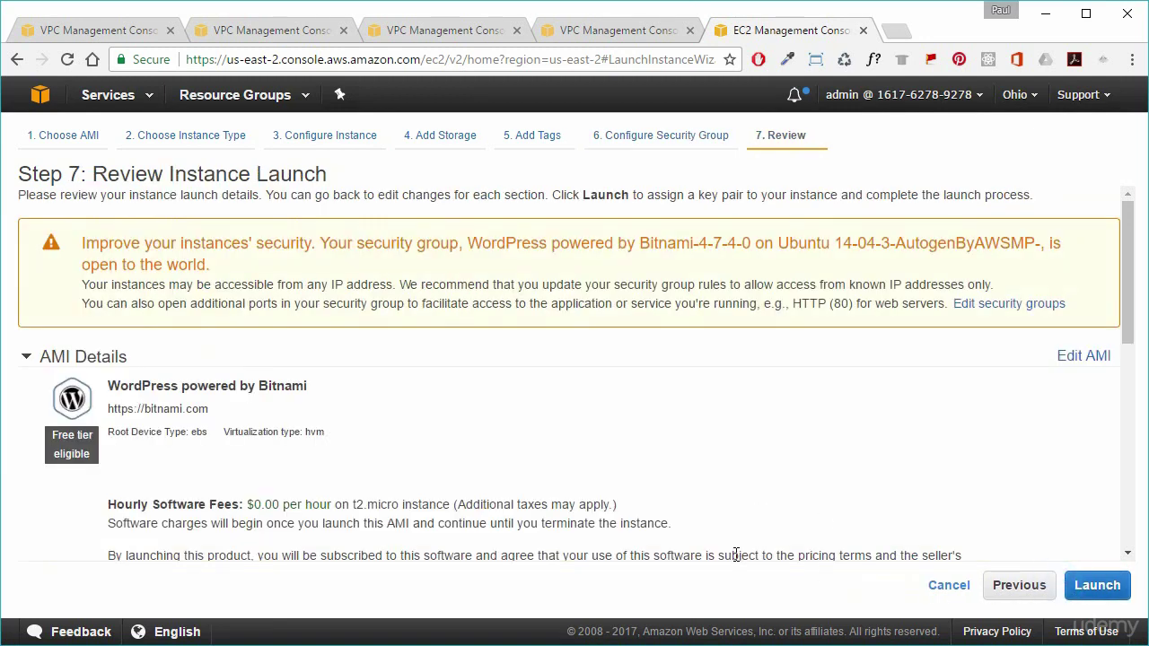
Launch the instance with the existing us-east-ohio key pair, acknowledging access to its private key file, and view the instances
{"action": "left_click", "coordinate": [1097, 590]}
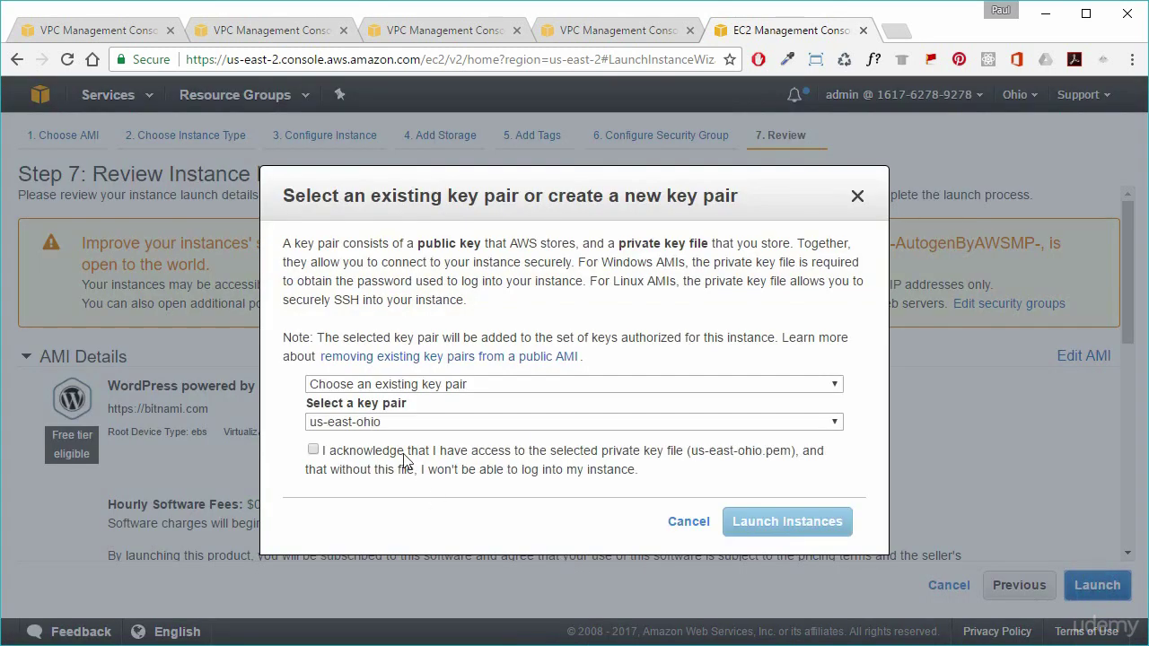
{"action": "left_click", "coordinate": [313, 450]}
{"action": "left_click", "coordinate": [770, 528]}
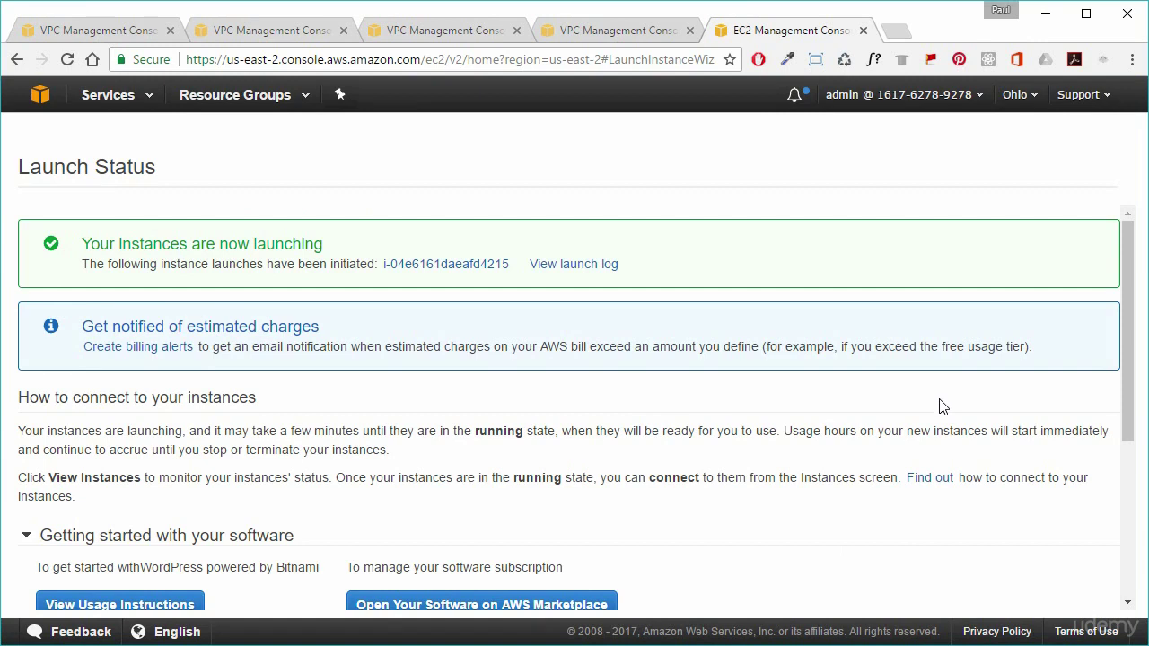
{"action": "scroll", "coordinate": [942, 409], "scroll_direction": "down", "scroll_amount": 3}
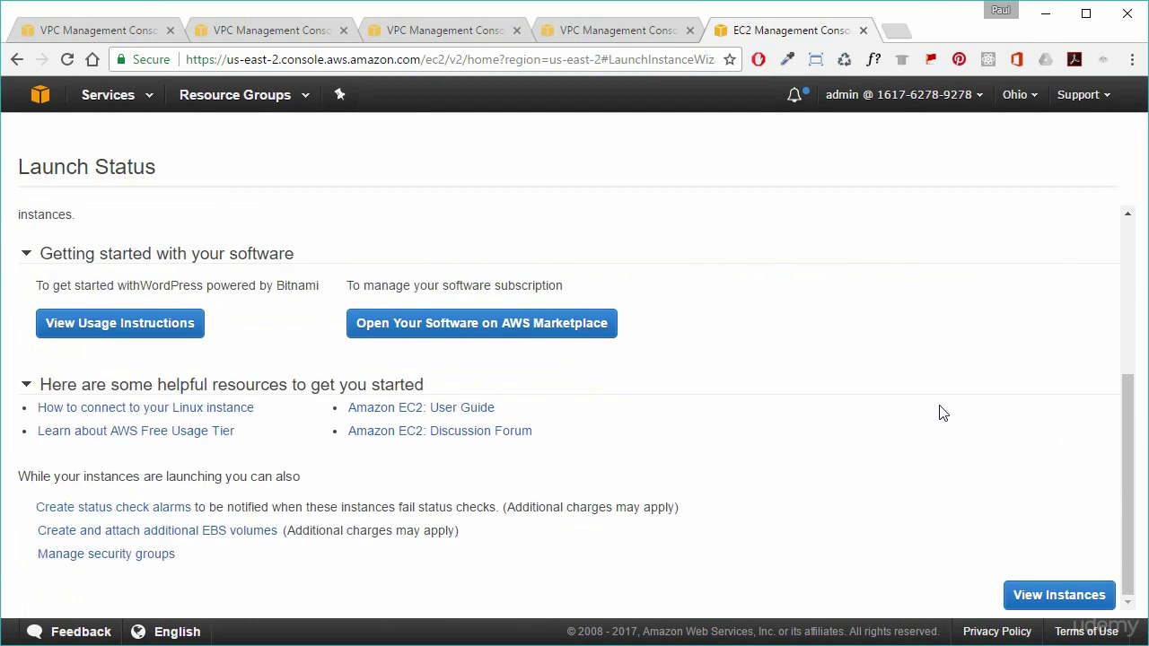
{"action": "left_click", "coordinate": [1065, 603]}
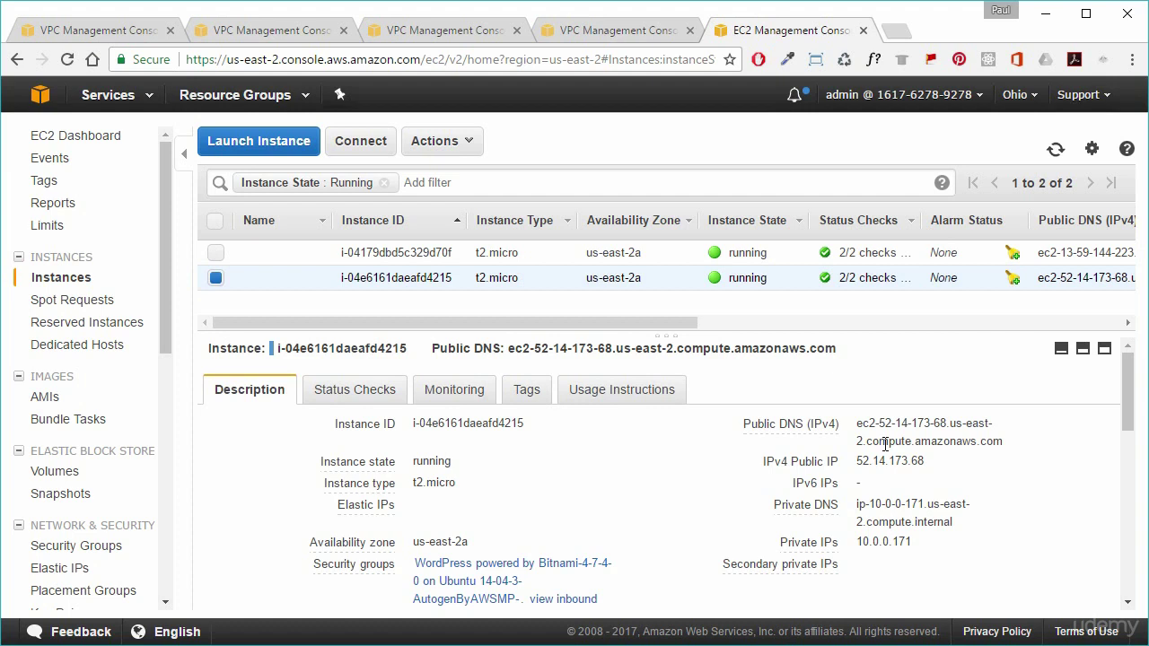
Open the new WordPress instance's IPv4 public IP as a website and look through the blog's home page
{"action": "left_click", "coordinate": [941, 480]}
{"action": "left_click_drag", "start_coordinate": [987, 489], "coordinate": [808, 421]}
{"action": "left_click", "coordinate": [970, 492]}
{"action": "left_click_drag", "start_coordinate": [928, 461], "coordinate": [857, 462]}
{"action": "right_click", "coordinate": [875, 462]}
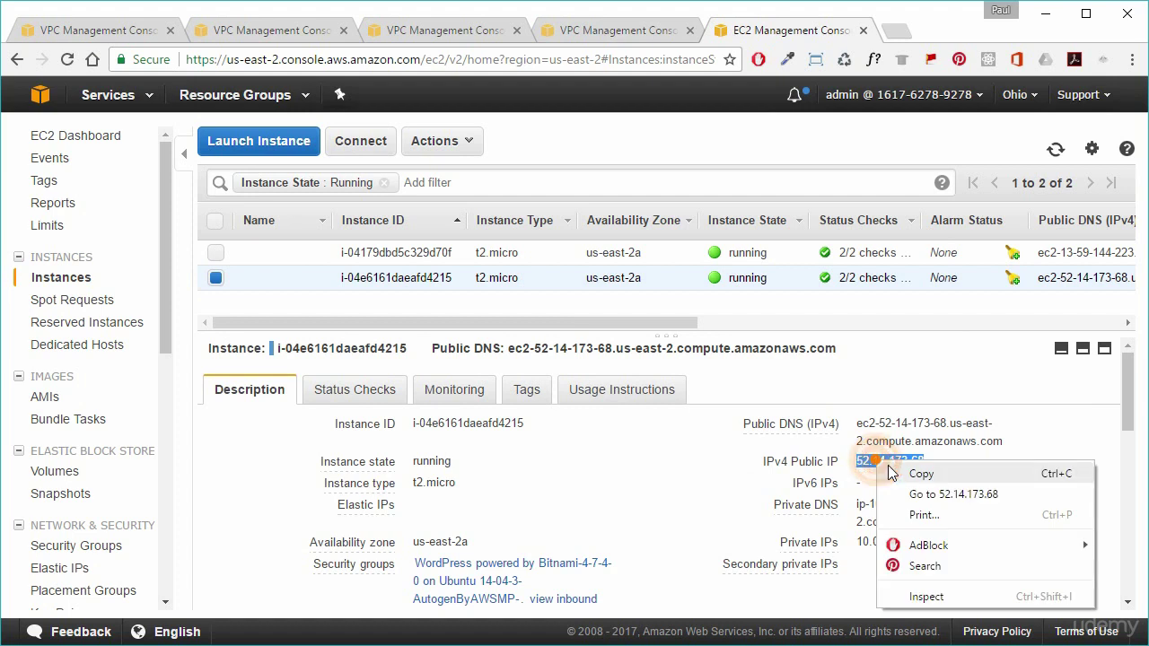
{"action": "left_click", "coordinate": [929, 493]}
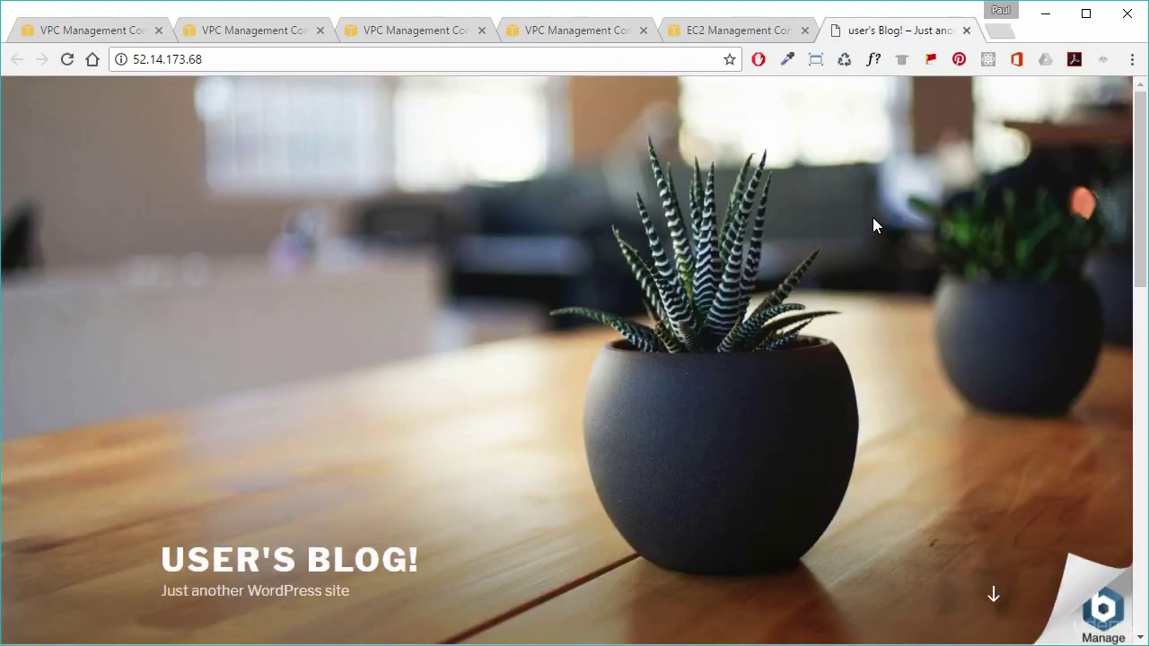
{"action": "scroll", "coordinate": [914, 351], "scroll_direction": "down", "scroll_amount": 4}
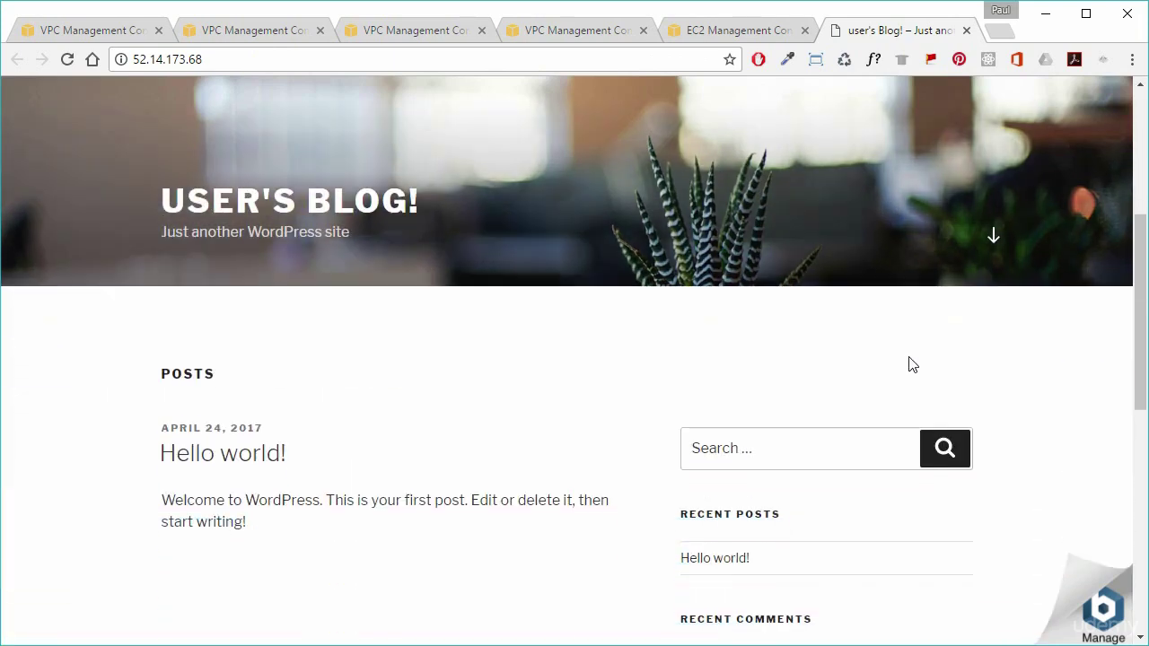
{"action": "scroll", "coordinate": [879, 377], "scroll_direction": "up", "scroll_amount": 4}
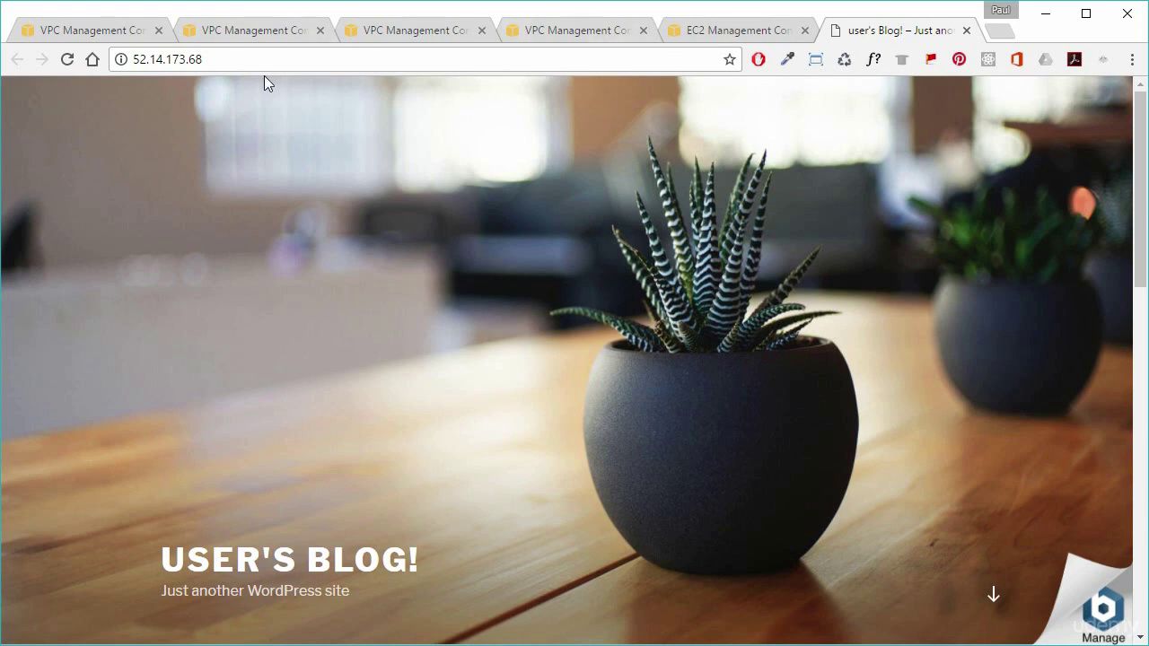
Close the blog page and examine the subnet associations and routes of vpc_lab's non-main route table
{"action": "left_click", "coordinate": [230, 61]}
{"action": "left_click", "coordinate": [233, 61]}
{"action": "left_click", "coordinate": [965, 30]}
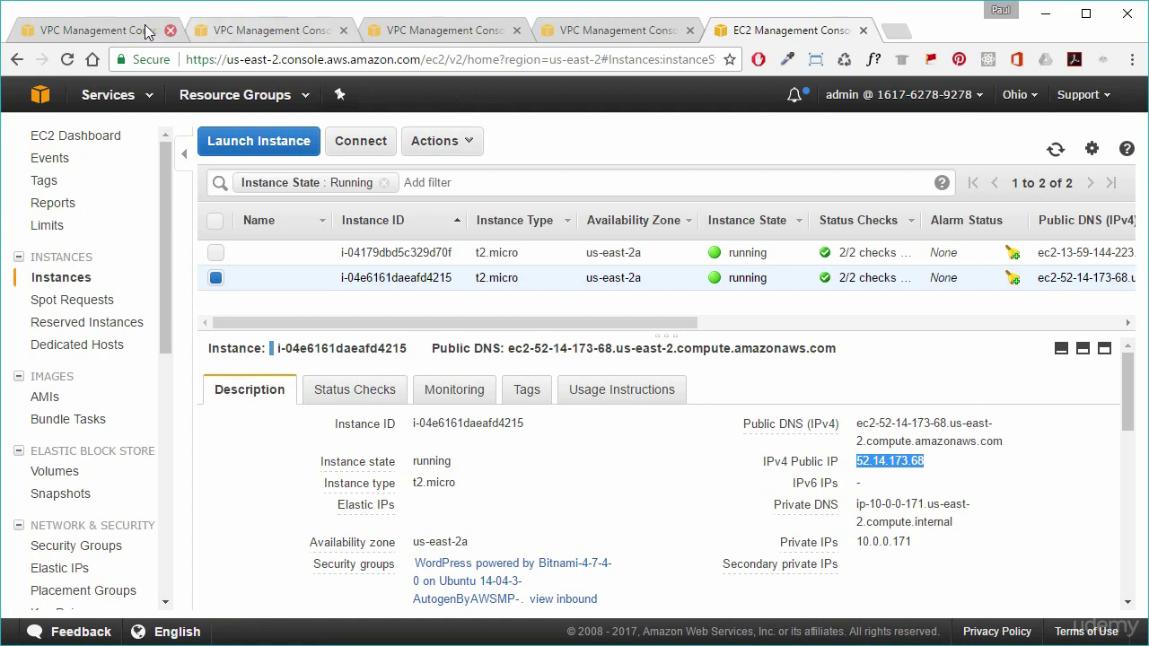
{"action": "left_click", "coordinate": [114, 27]}
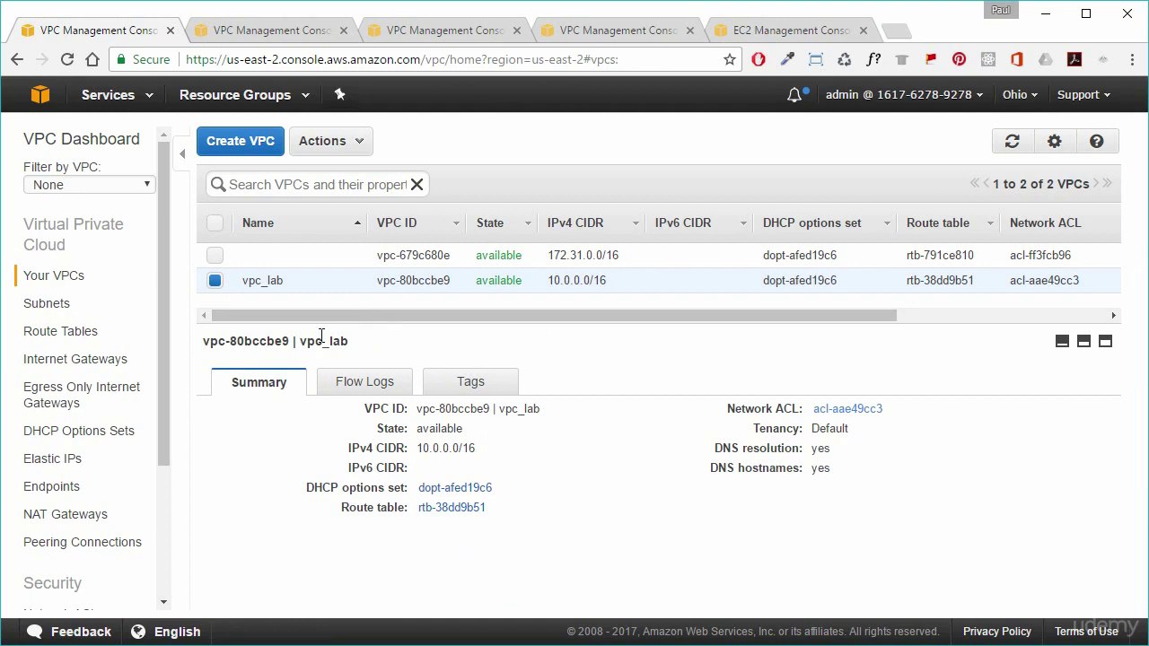
{"action": "left_click", "coordinate": [70, 331]}
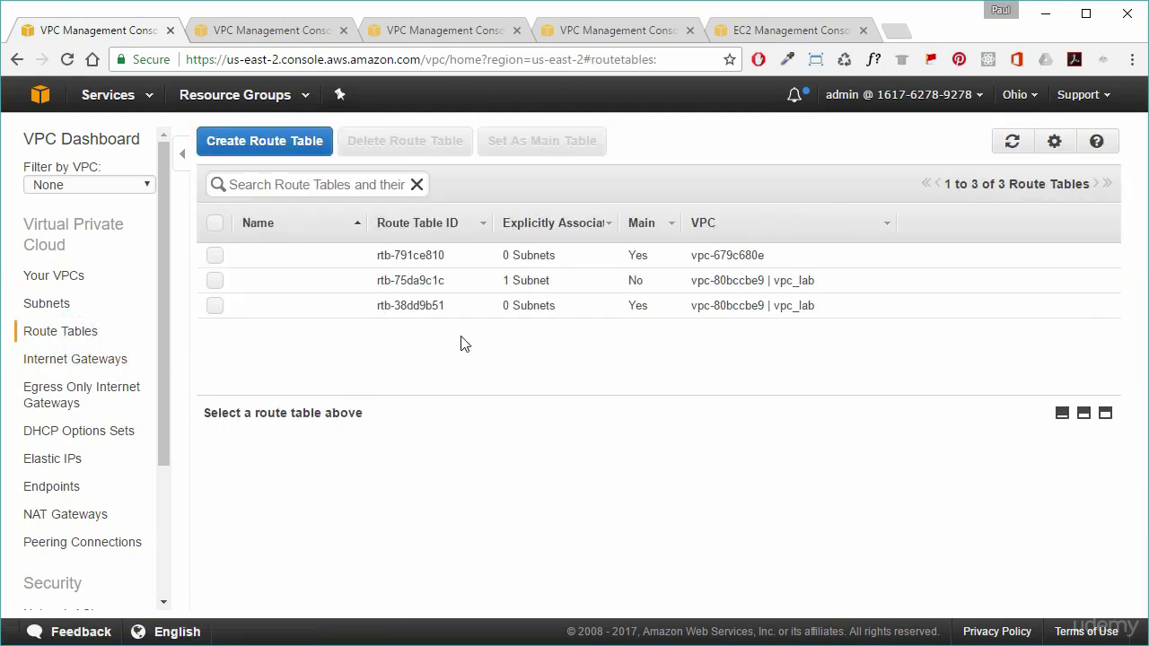
{"action": "left_click", "coordinate": [444, 280]}
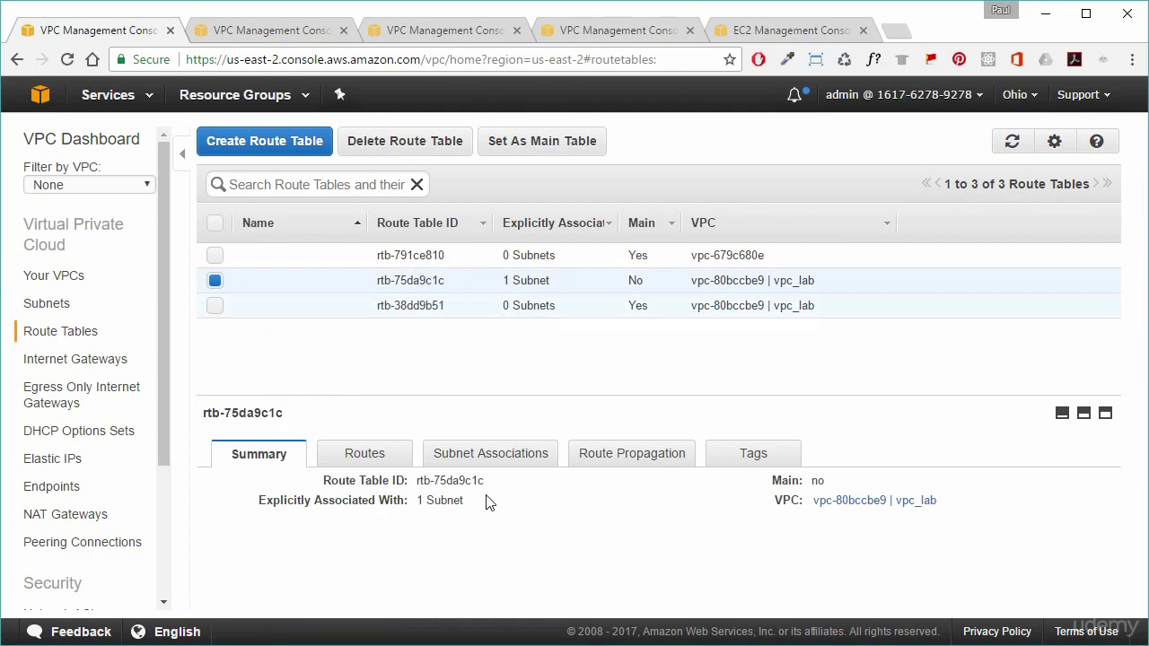
{"action": "left_click", "coordinate": [479, 456]}
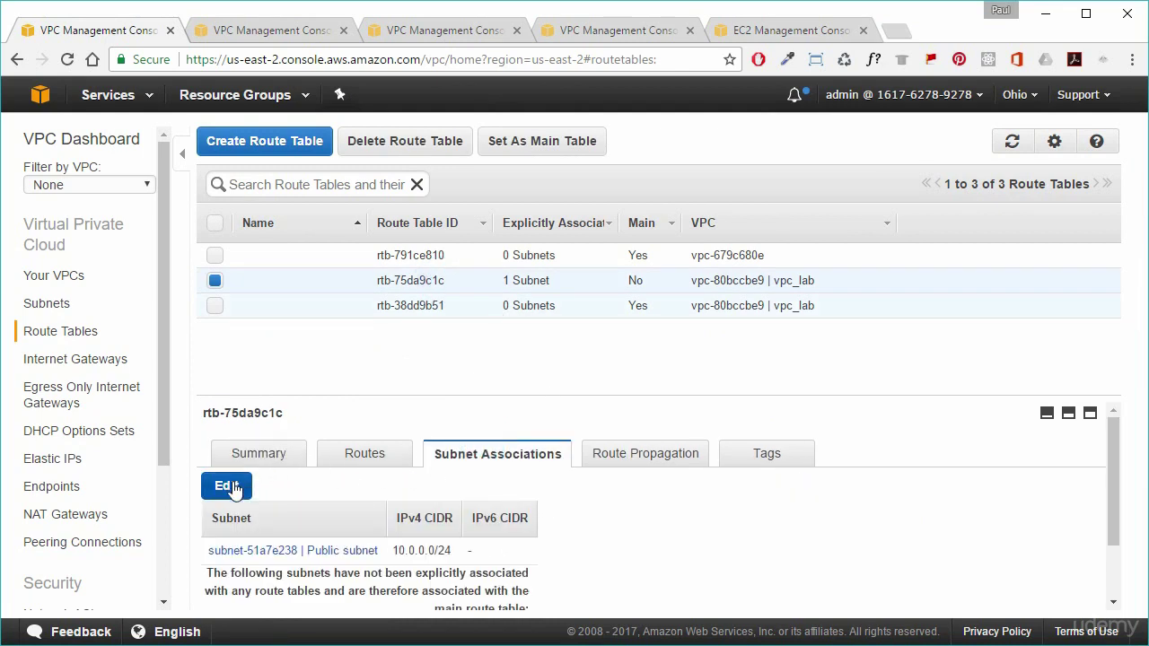
{"action": "left_click", "coordinate": [257, 455]}
{"action": "left_click", "coordinate": [373, 458]}
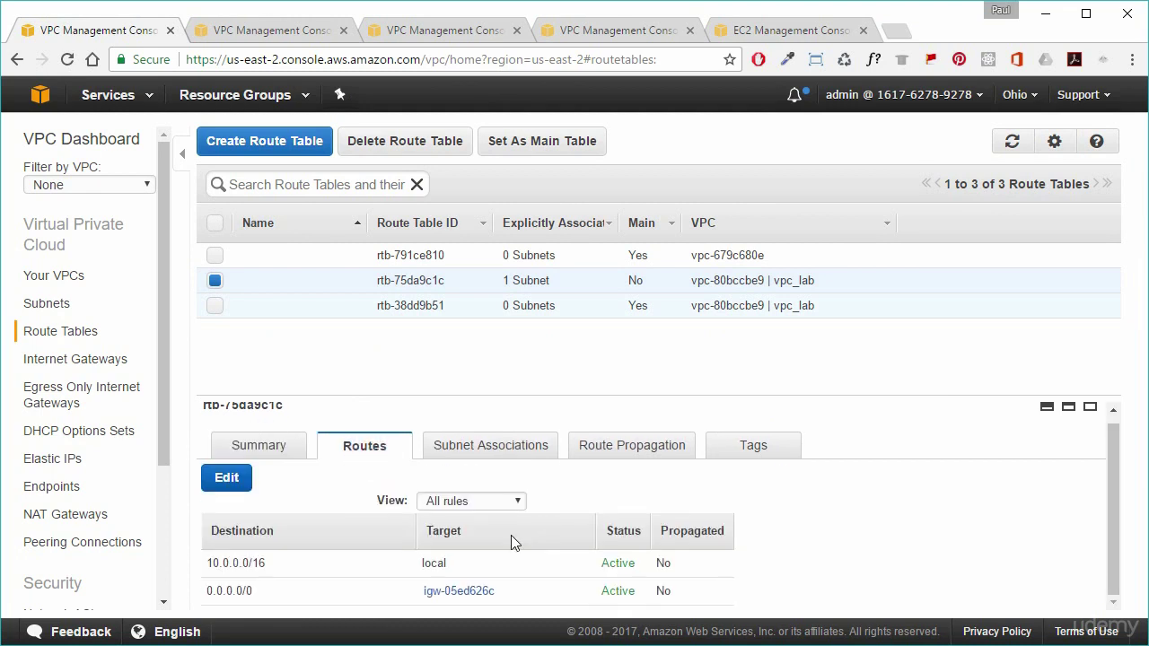
Remove the 0.0.0.0/0 internet gateway route from the public subnet's route table and save the routes
{"action": "left_click", "coordinate": [226, 477]}
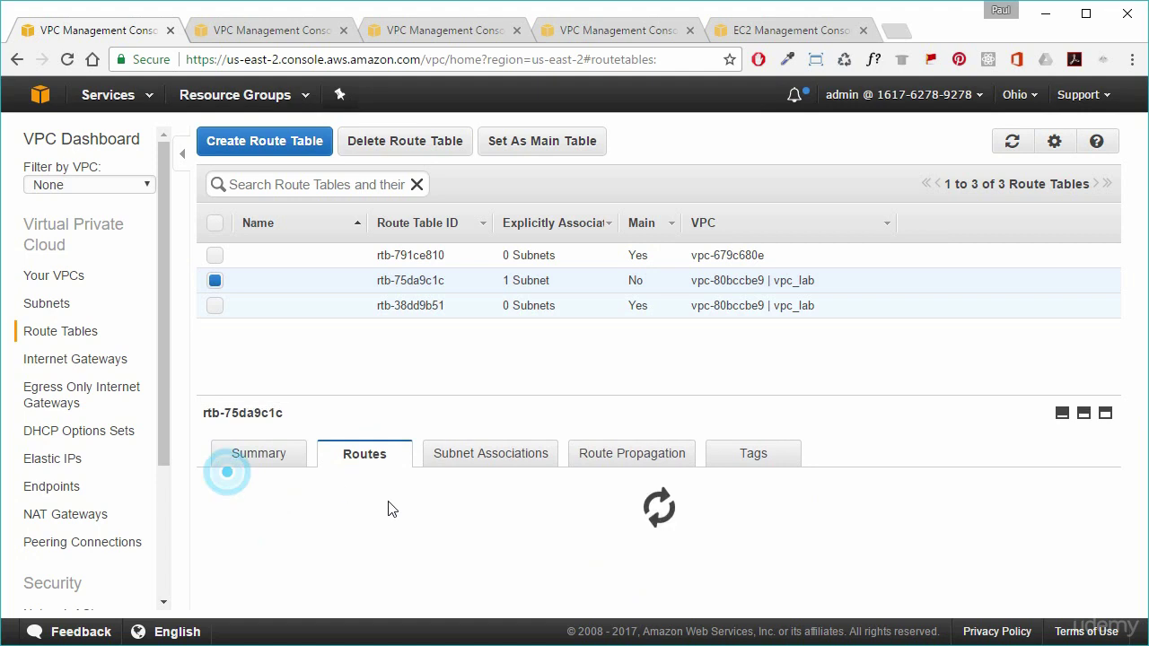
{"action": "scroll", "coordinate": [537, 530], "scroll_direction": "down", "scroll_amount": 1}
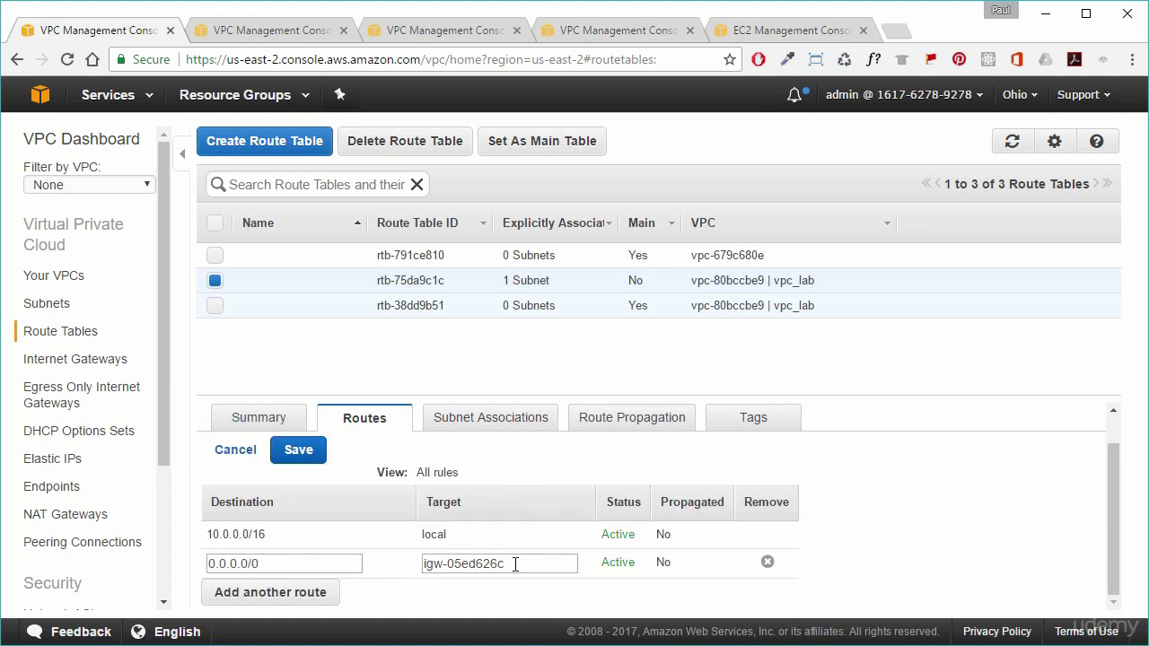
{"action": "left_click", "coordinate": [768, 561]}
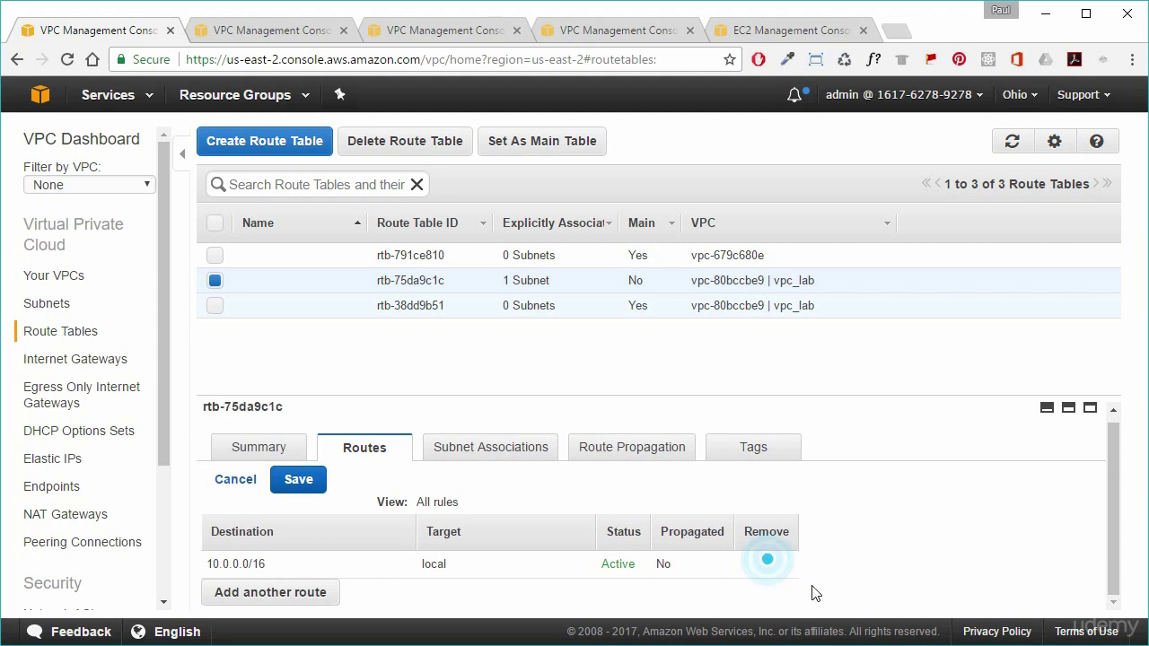
{"action": "left_click", "coordinate": [310, 485]}
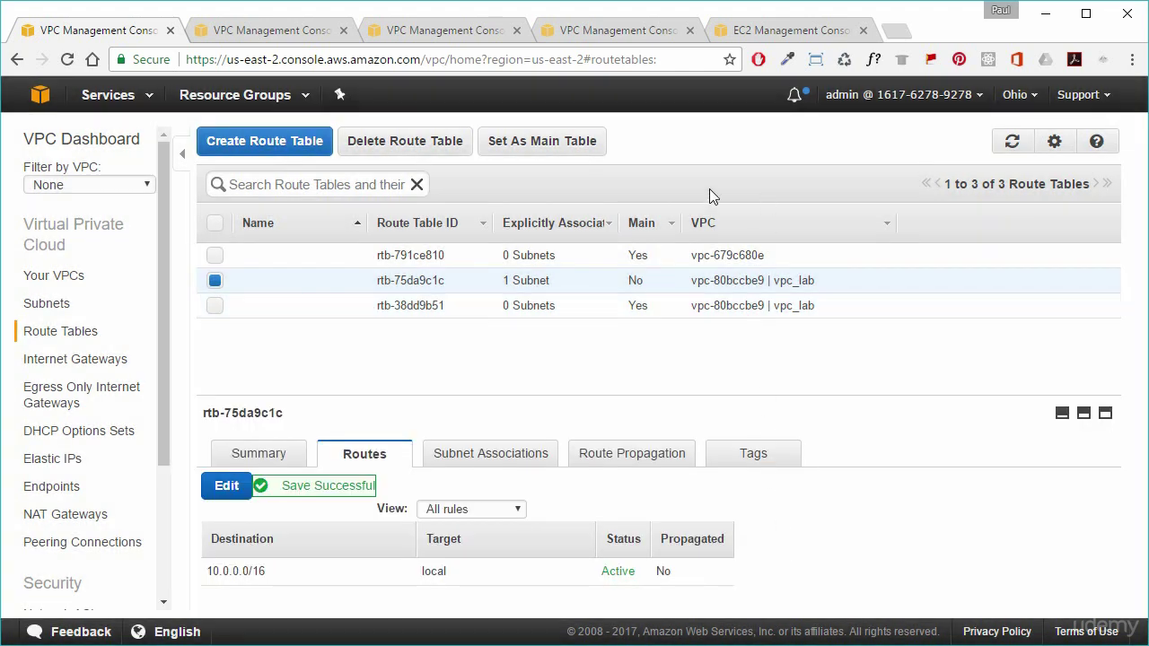
Test the WordPress instance's reachability by opening its IPv4 public IP as a website, and close the page
{"action": "left_click", "coordinate": [772, 31]}
{"action": "right_click", "coordinate": [887, 467]}
{"action": "left_click", "coordinate": [940, 499]}
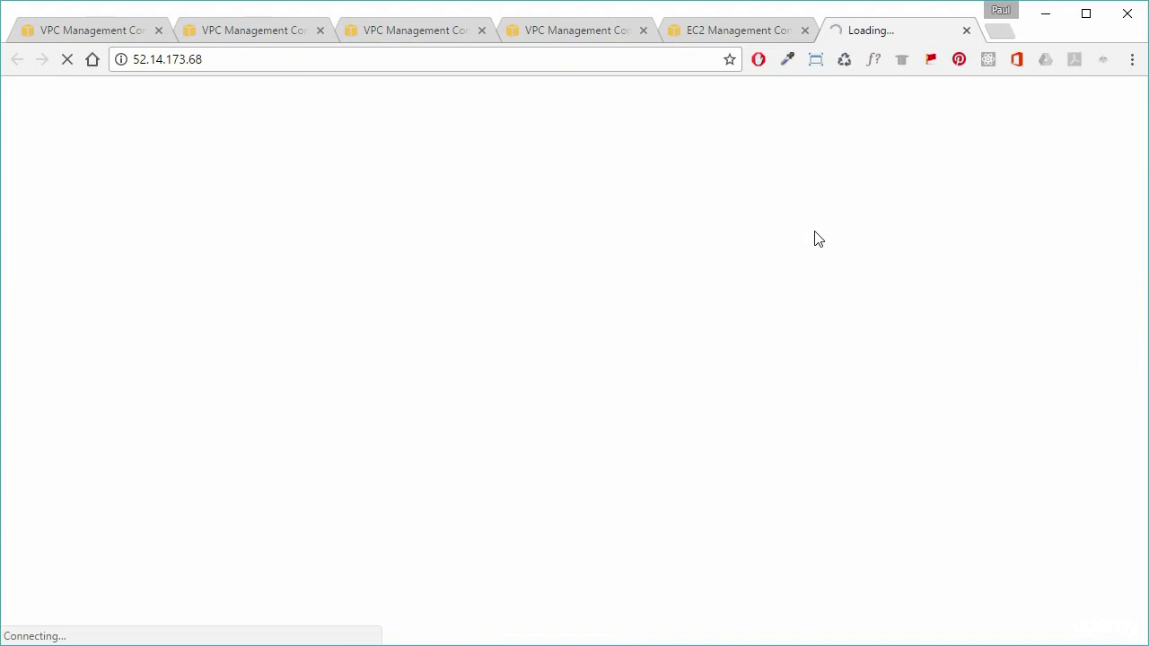
{"action": "left_click", "coordinate": [967, 30]}
Add a route for destination 0.0.0.0/0 with target igw-05ed626c to the public subnet's route table and save it
{"action": "left_click", "coordinate": [112, 32]}
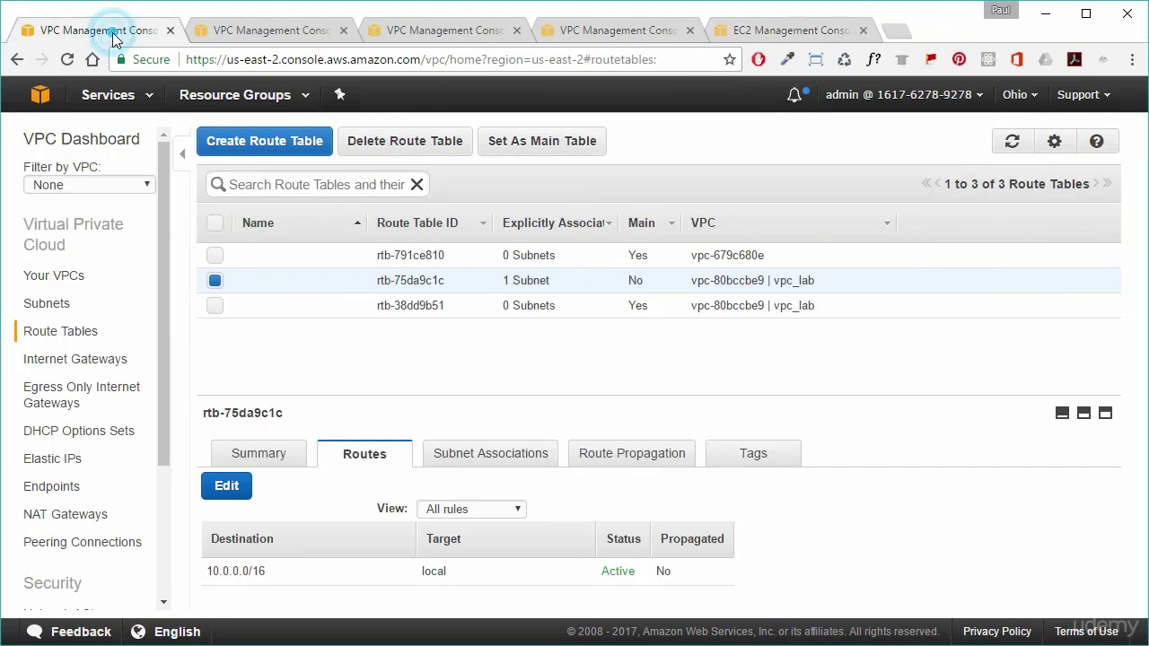
{"action": "left_click", "coordinate": [226, 490]}
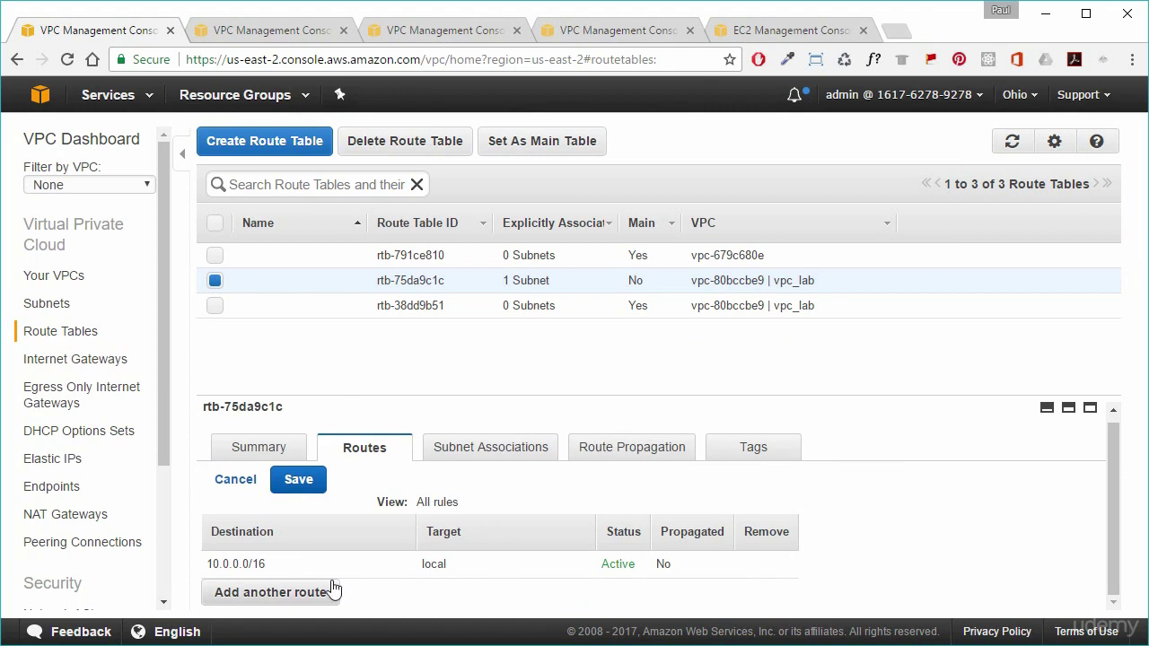
{"action": "left_click", "coordinate": [328, 597]}
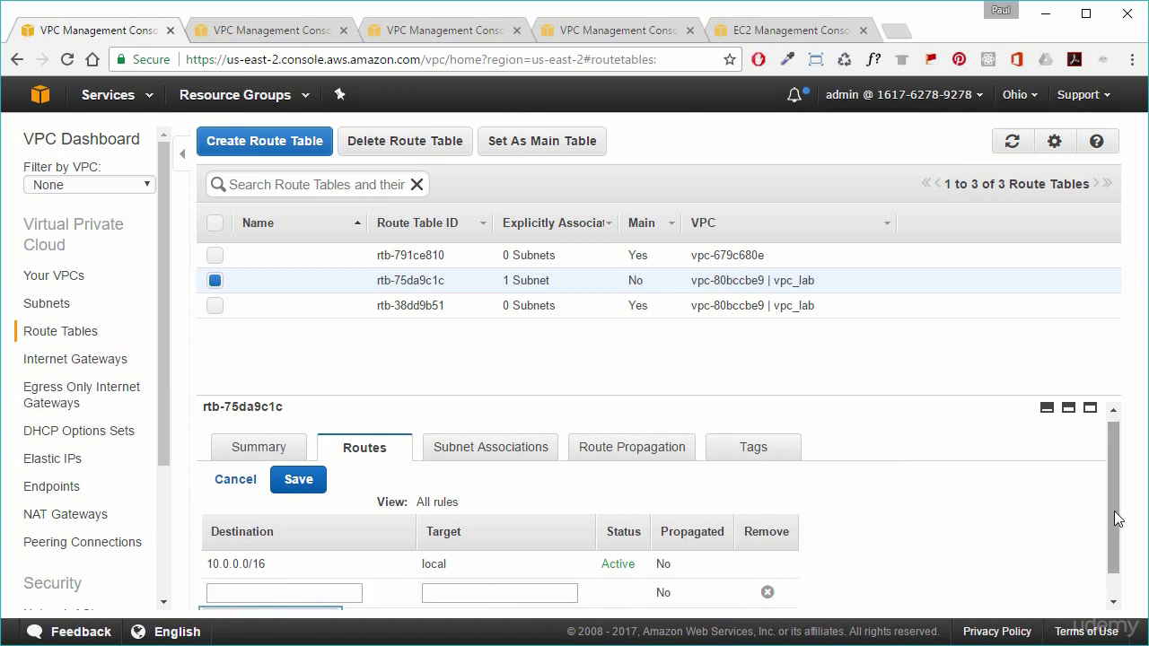
{"action": "scroll", "coordinate": [1117, 510], "scroll_direction": "down", "scroll_amount": 1}
{"action": "left_click", "coordinate": [294, 562]}
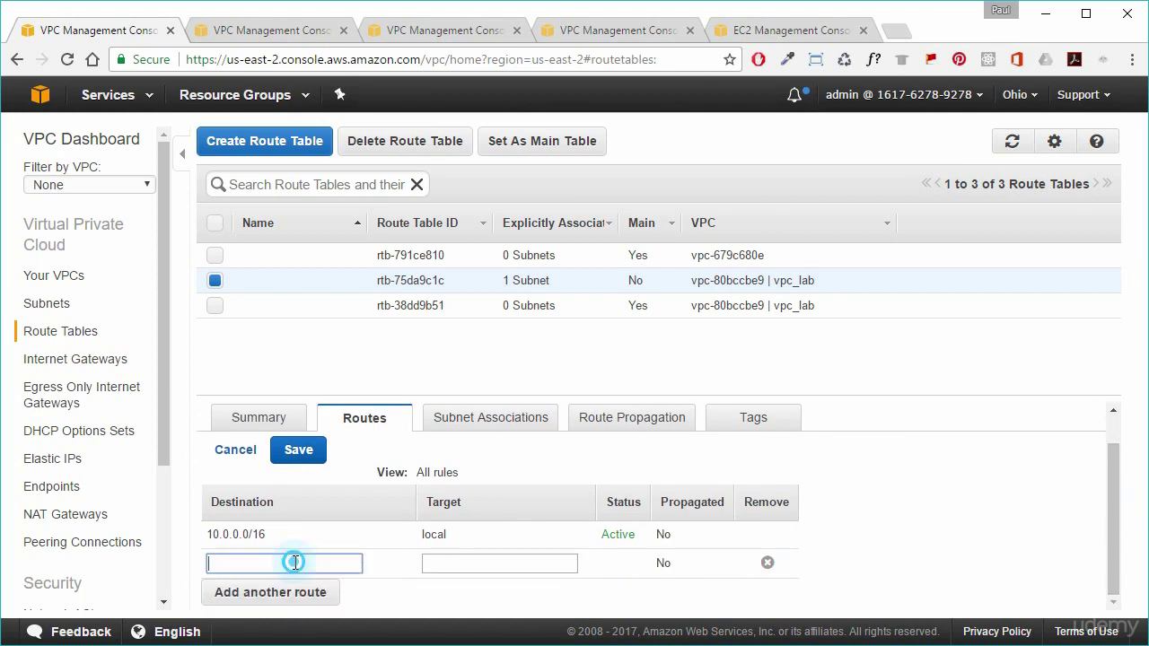
{"action": "type", "text": "0"}
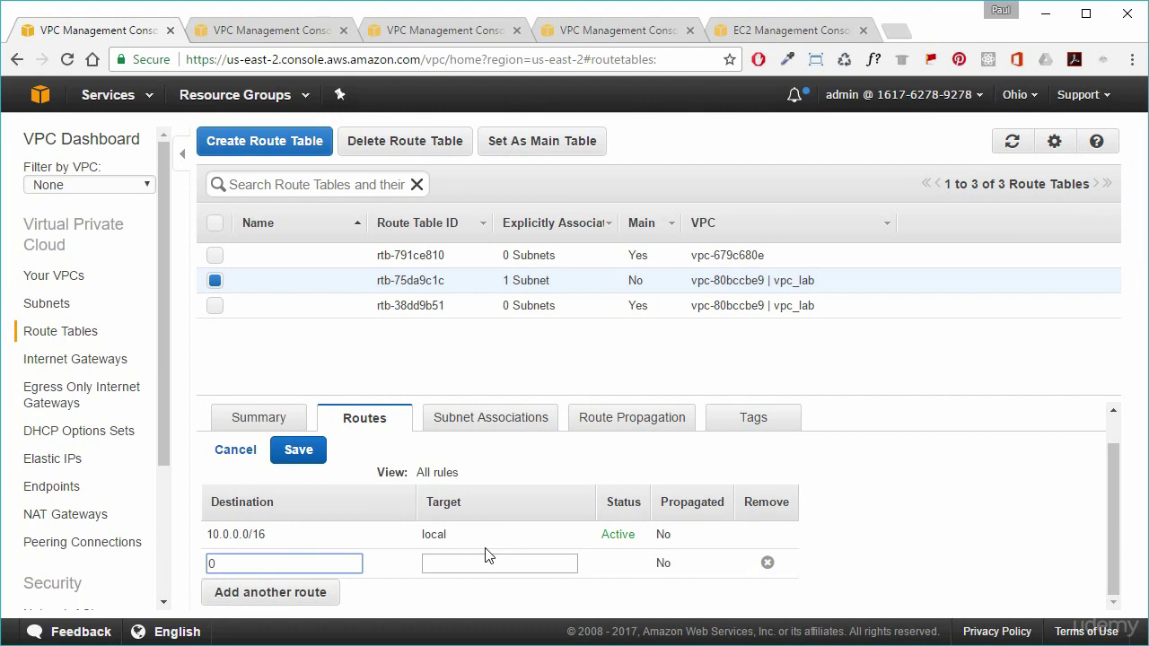
{"action": "type", "text": ".0.0.0/0"}
{"action": "left_click", "coordinate": [491, 564]}
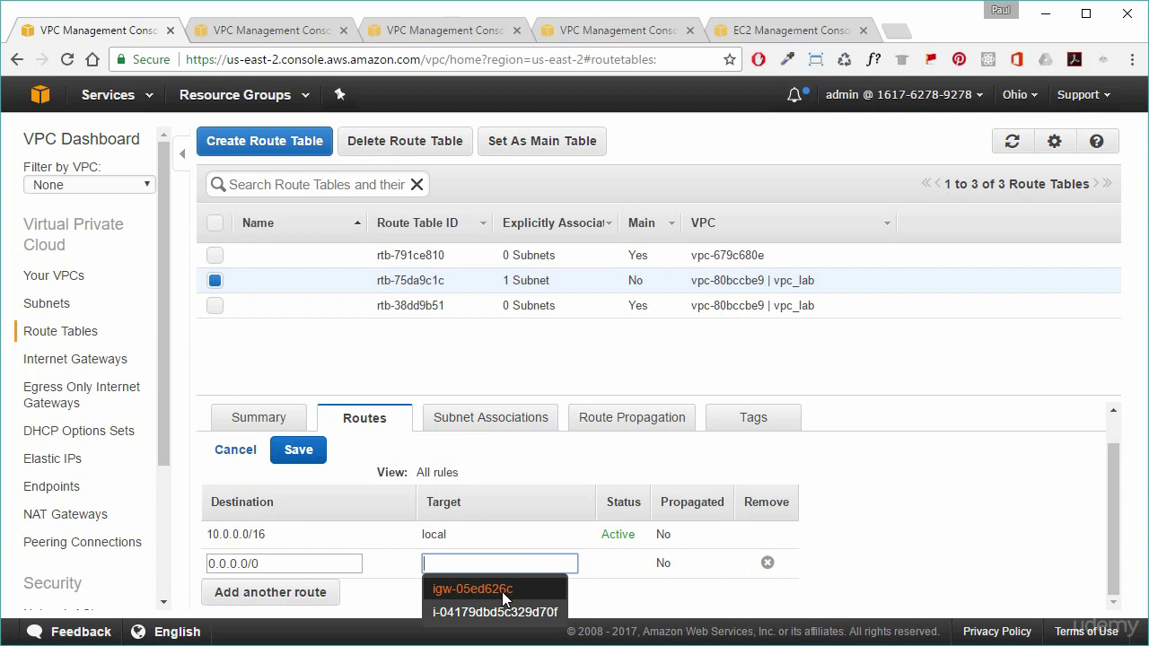
{"action": "left_click", "coordinate": [503, 595]}
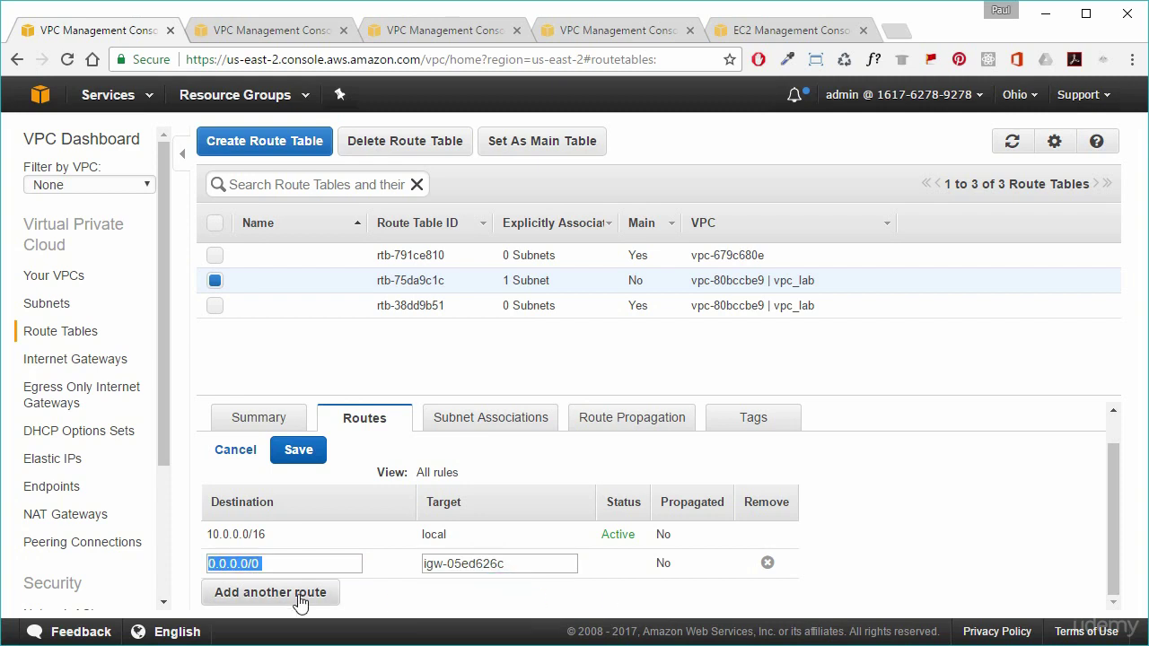
{"action": "left_click", "coordinate": [285, 465]}
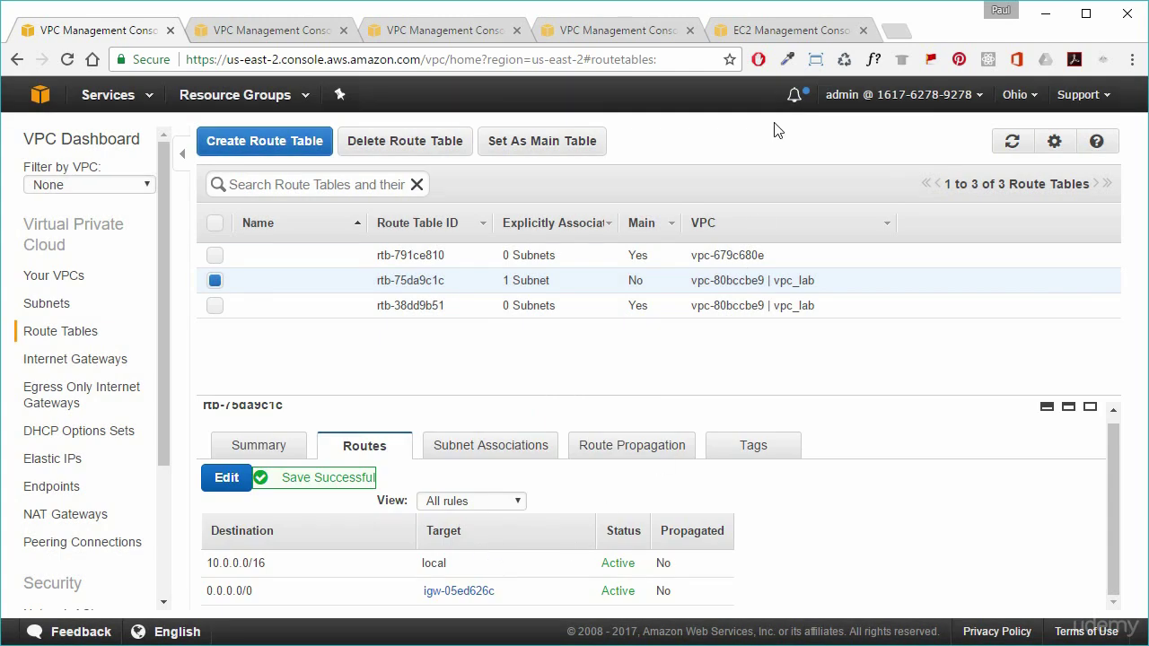
Retest access to the WordPress blog through the instance's IPv4 public IP with the internet gateway route in place
{"action": "left_click", "coordinate": [827, 30]}
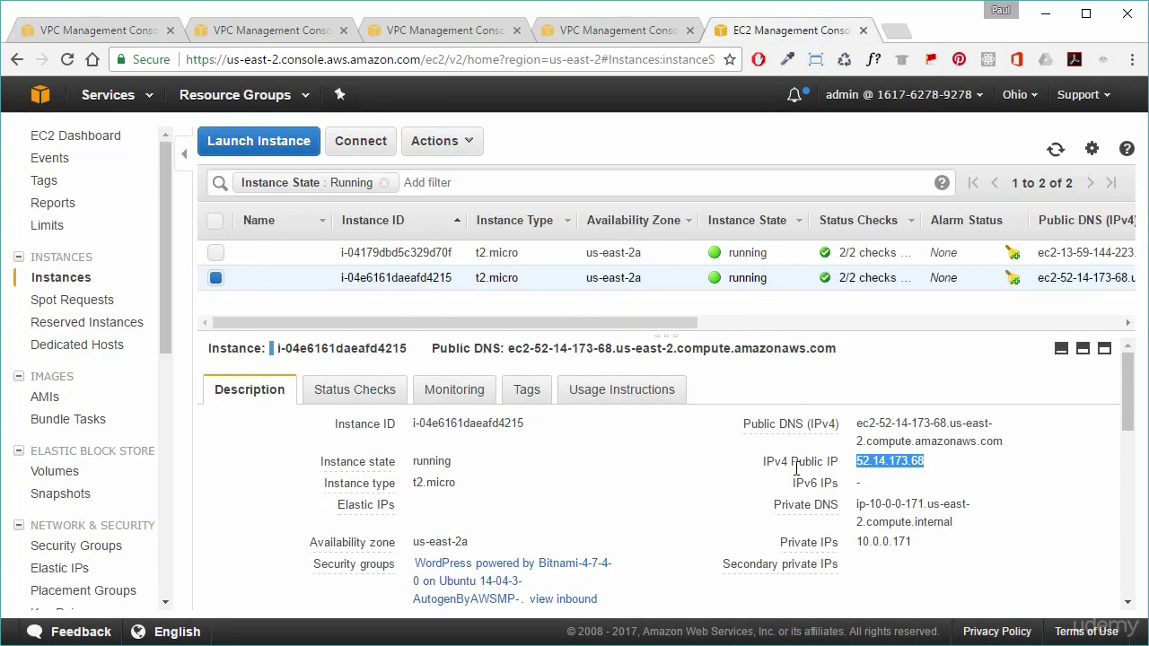
{"action": "right_click", "coordinate": [878, 463]}
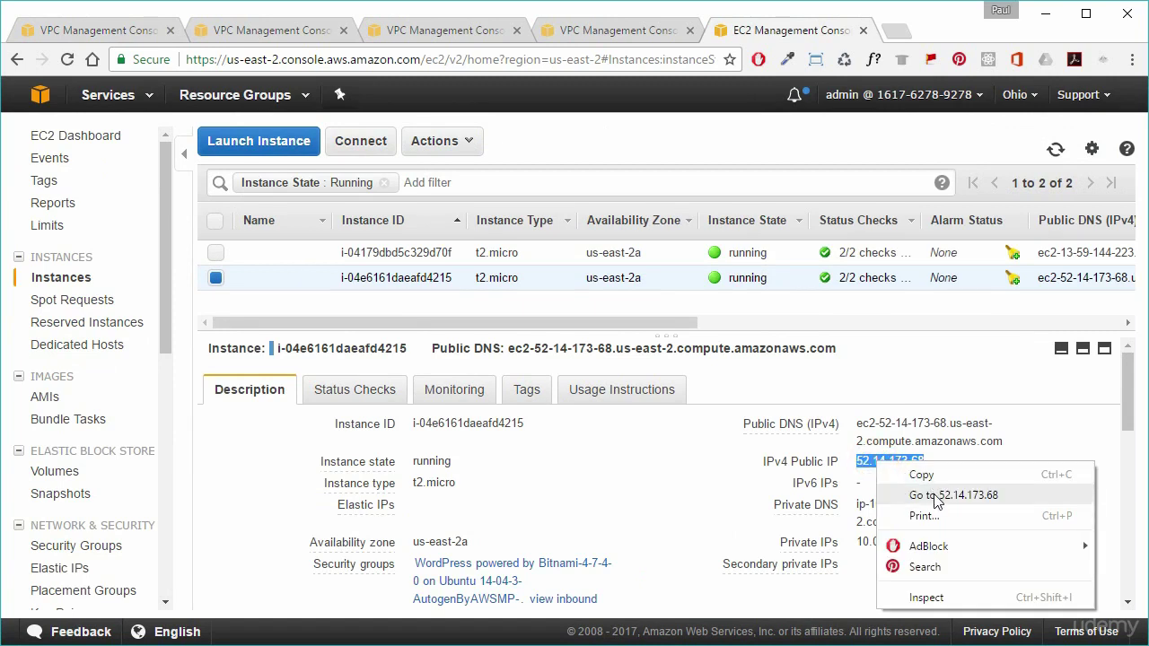
{"action": "left_click", "coordinate": [931, 493]}
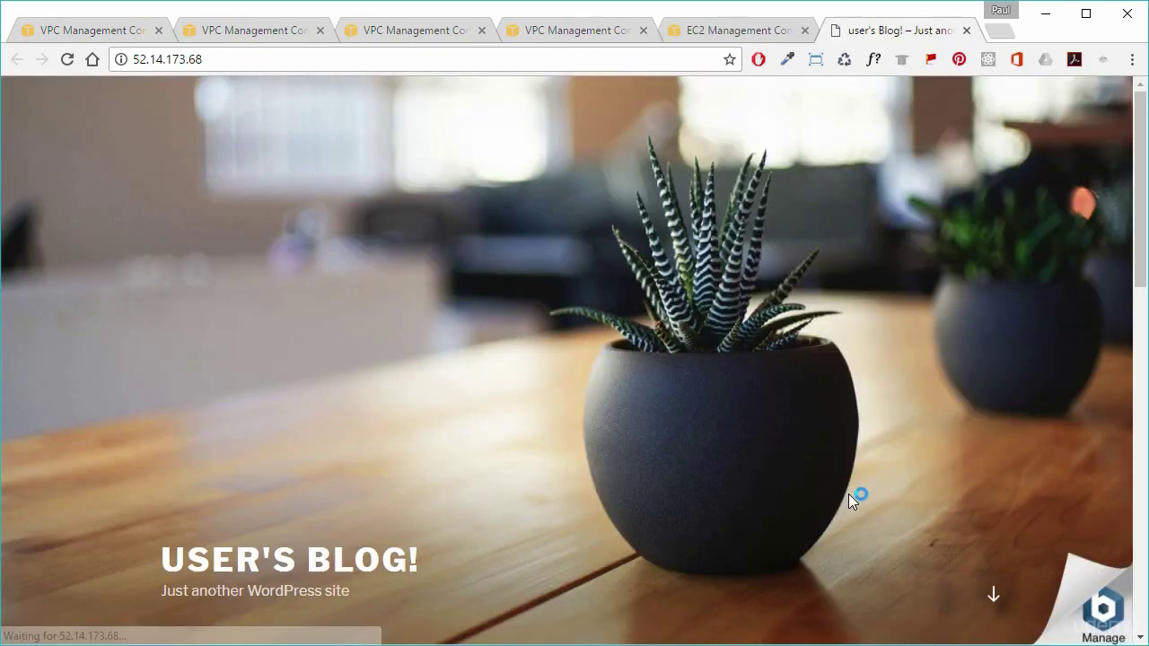